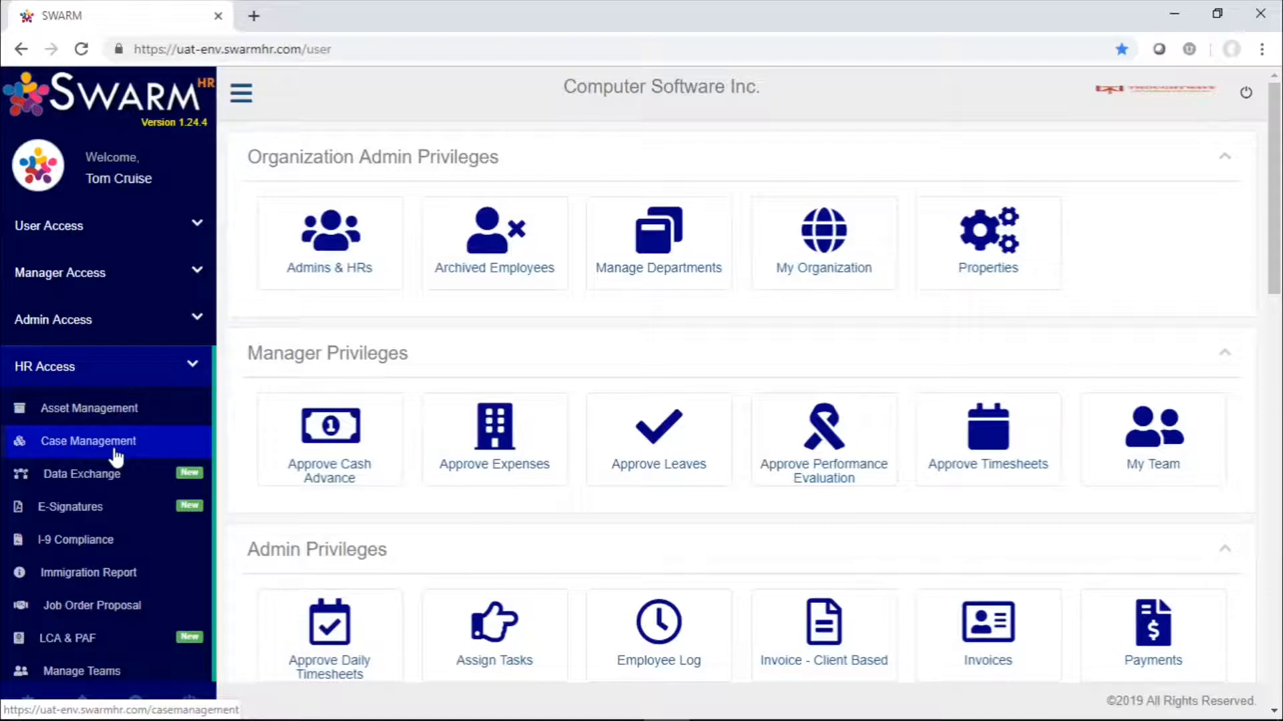
Open Case Management and create a new case type named "Immigration".
{"action": "left_click", "coordinate": [114, 450]}
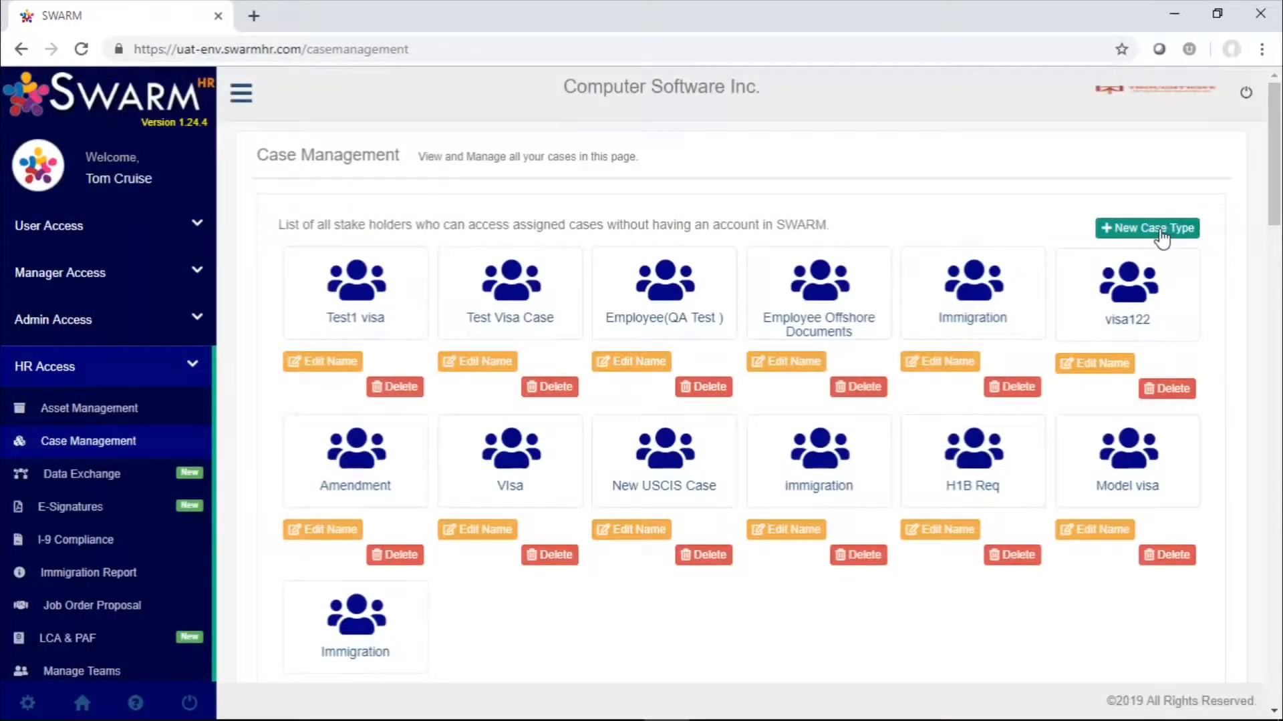
{"action": "left_click", "coordinate": [1172, 231]}
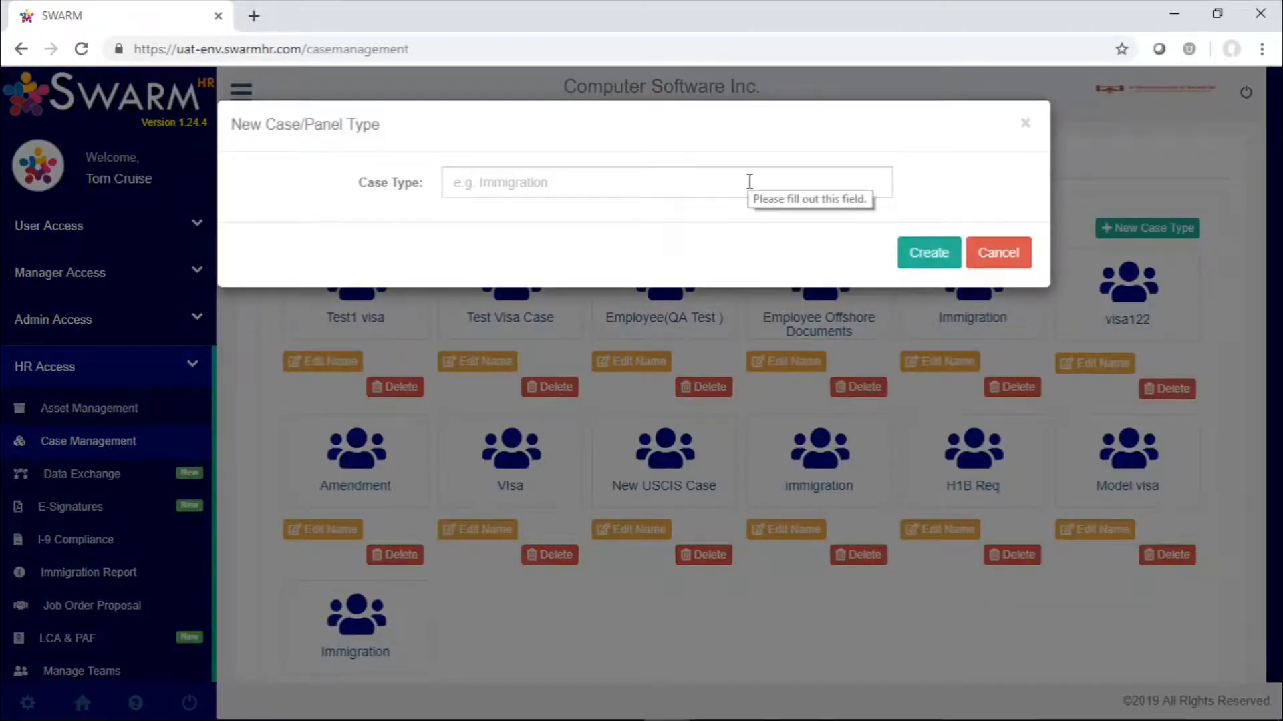
{"action": "type", "text": "Immi"}
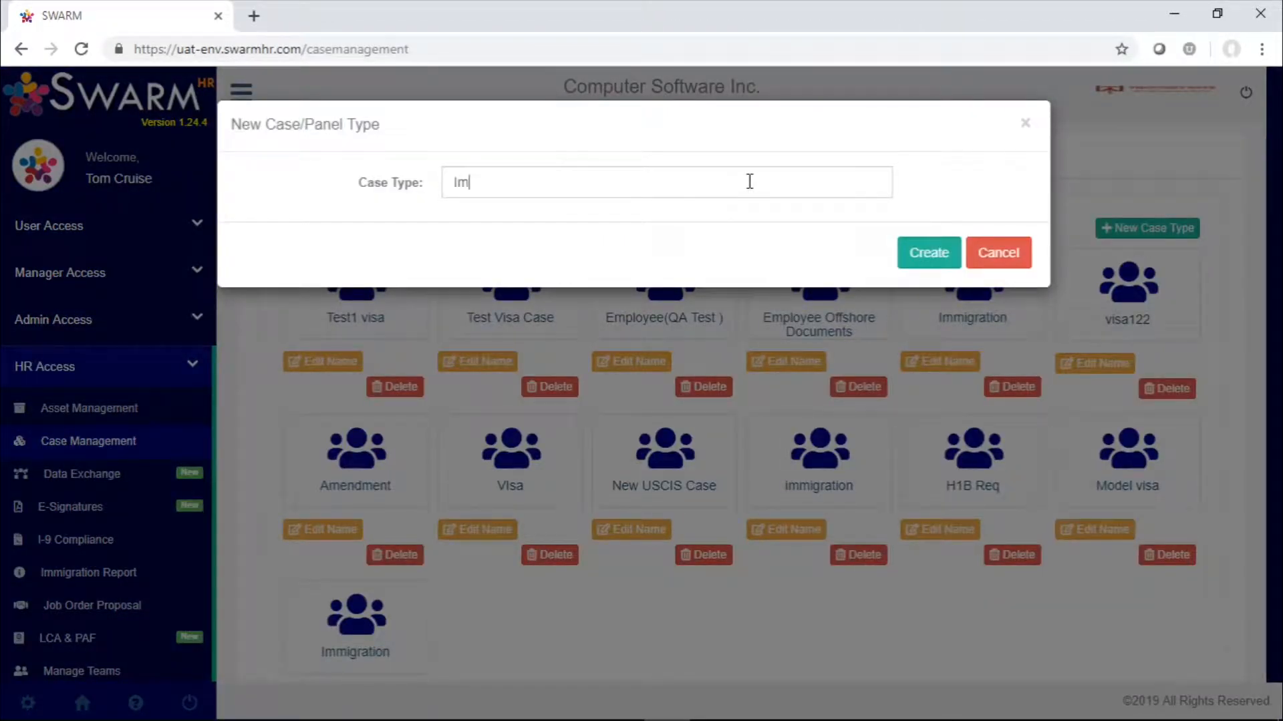
{"action": "type", "text": "gration"}
{"action": "key", "text": "Return"}
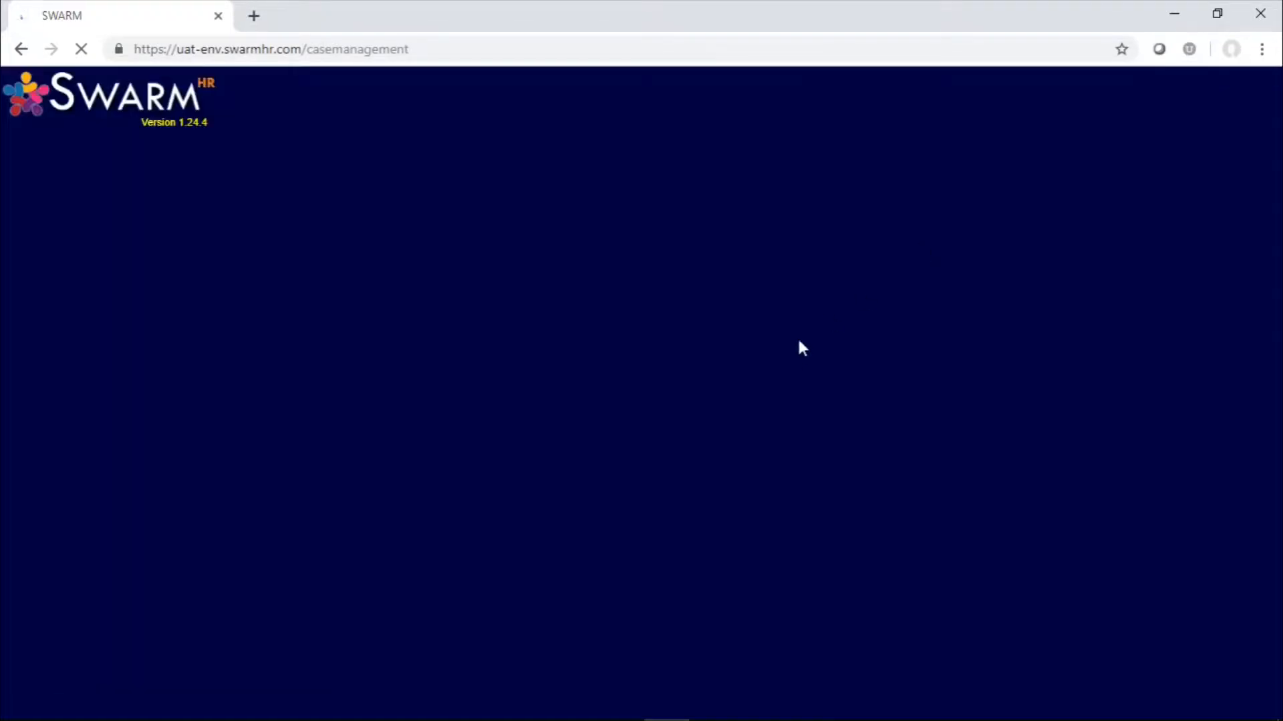
Rename the last "Immigration" case type, next to Model visa, as "Immigration --".
{"action": "scroll", "coordinate": [789, 384], "scroll_direction": "down", "scroll_amount": 3}
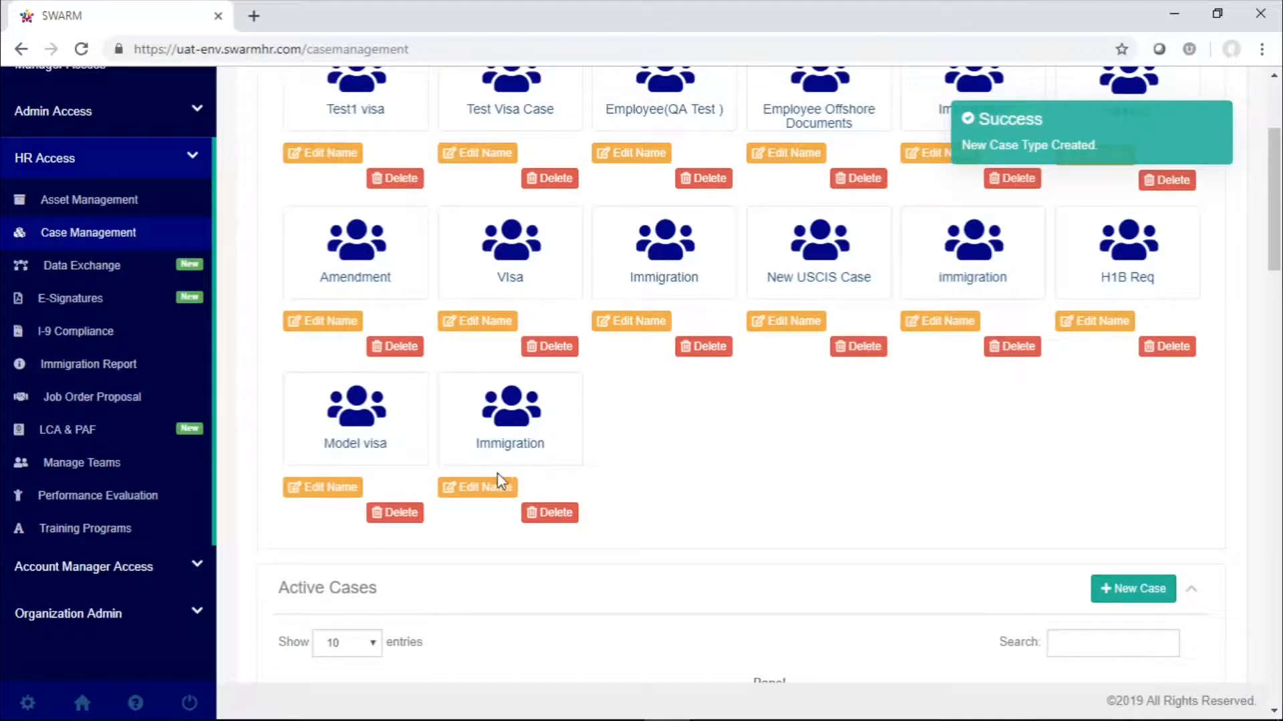
{"action": "left_click", "coordinate": [490, 491]}
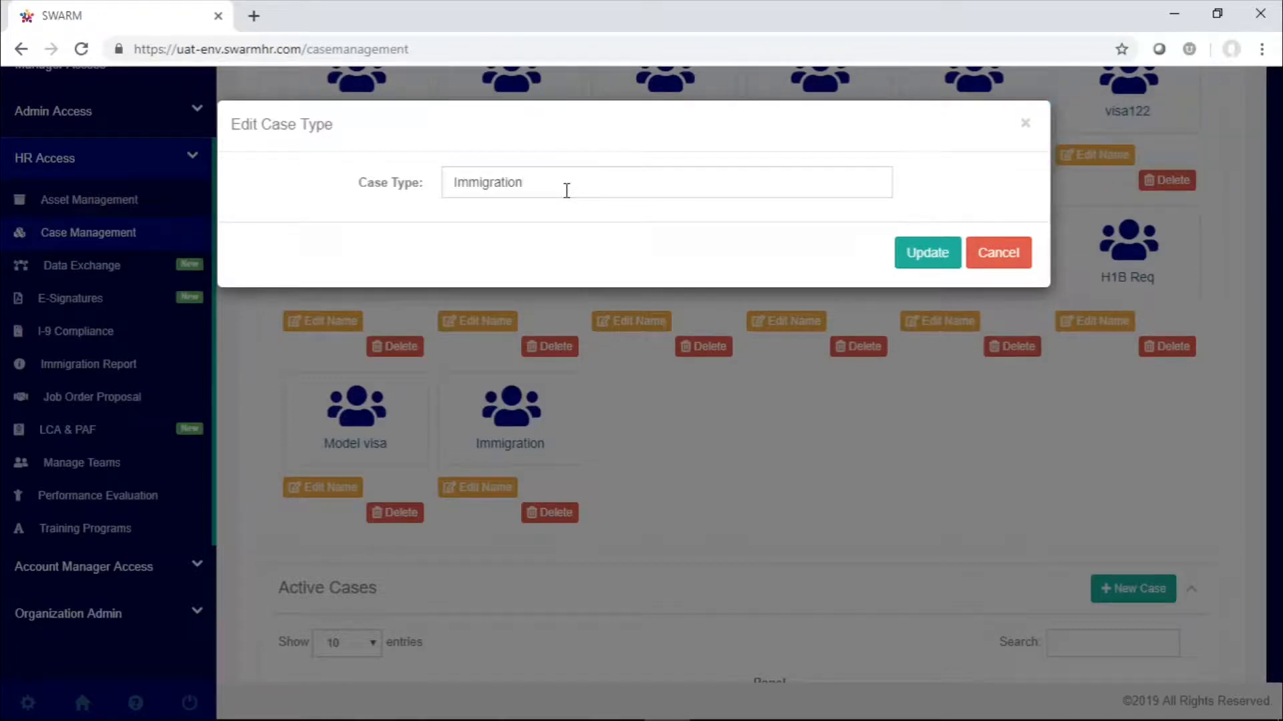
{"action": "type", "text": "--"}
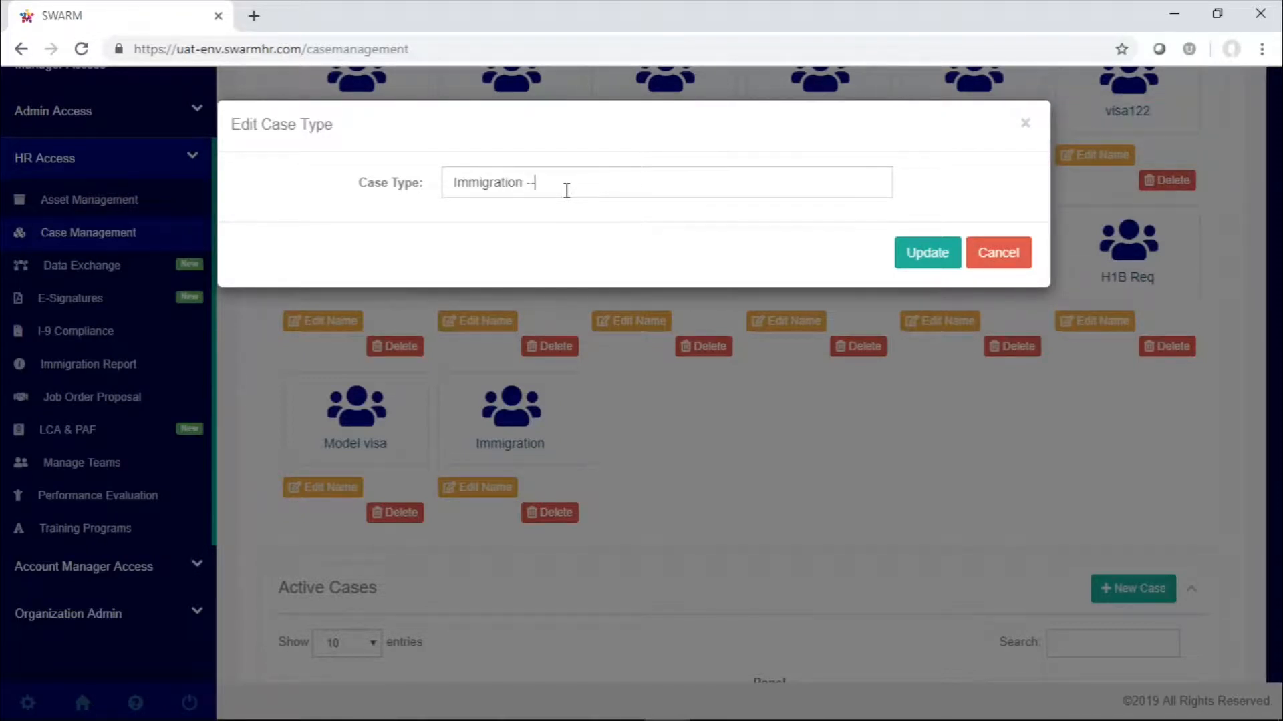
{"action": "left_click", "coordinate": [942, 270]}
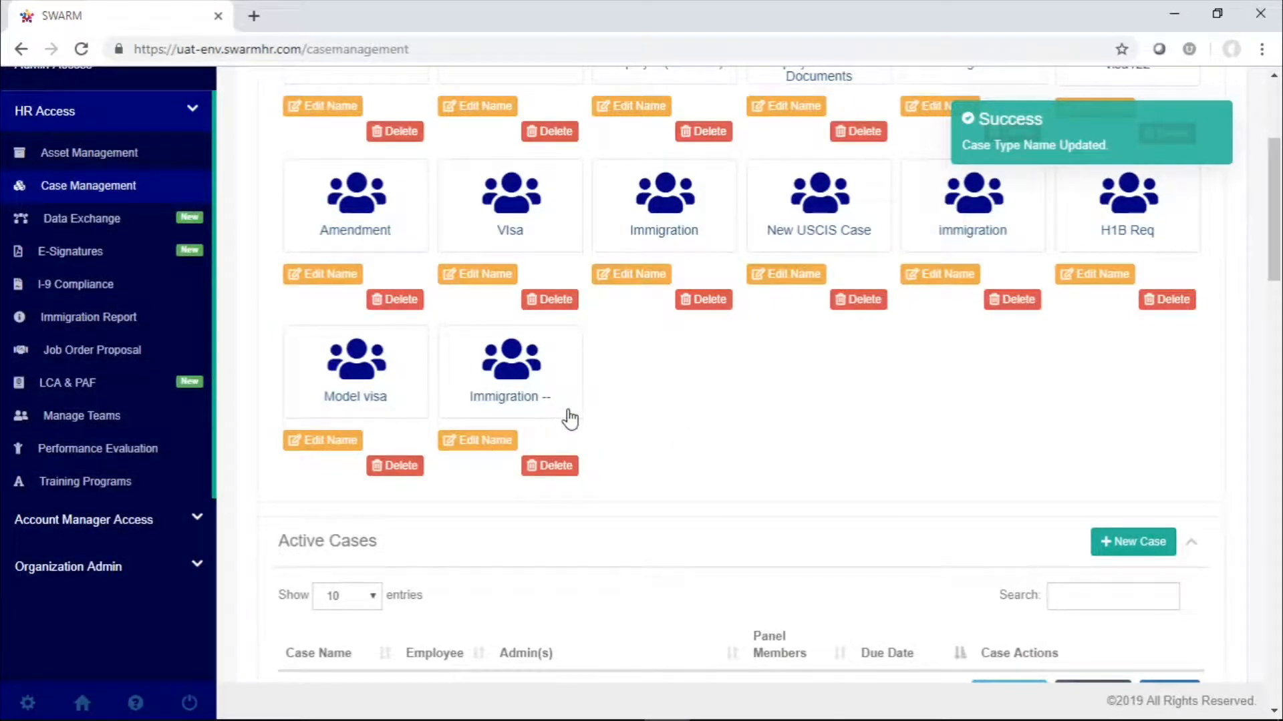
Delete the "Immigration --" case type and confirm the deletion.
{"action": "left_click", "coordinate": [553, 467]}
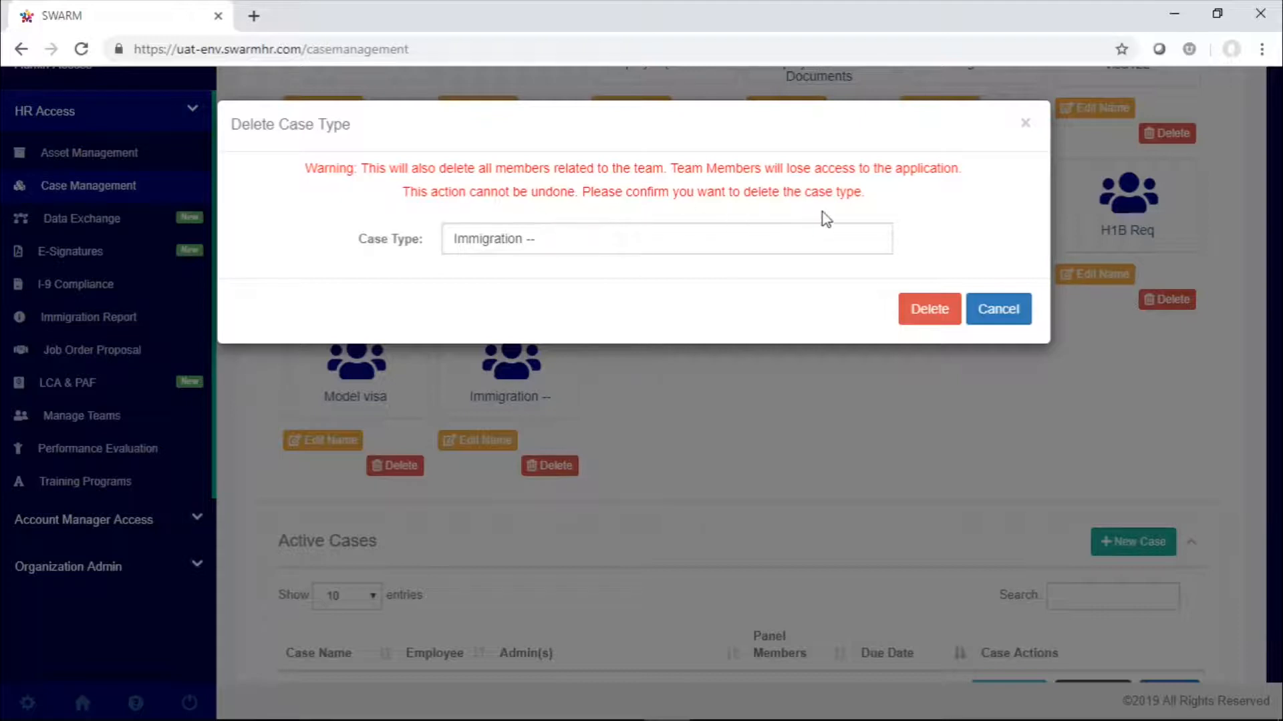
{"action": "left_click", "coordinate": [943, 316]}
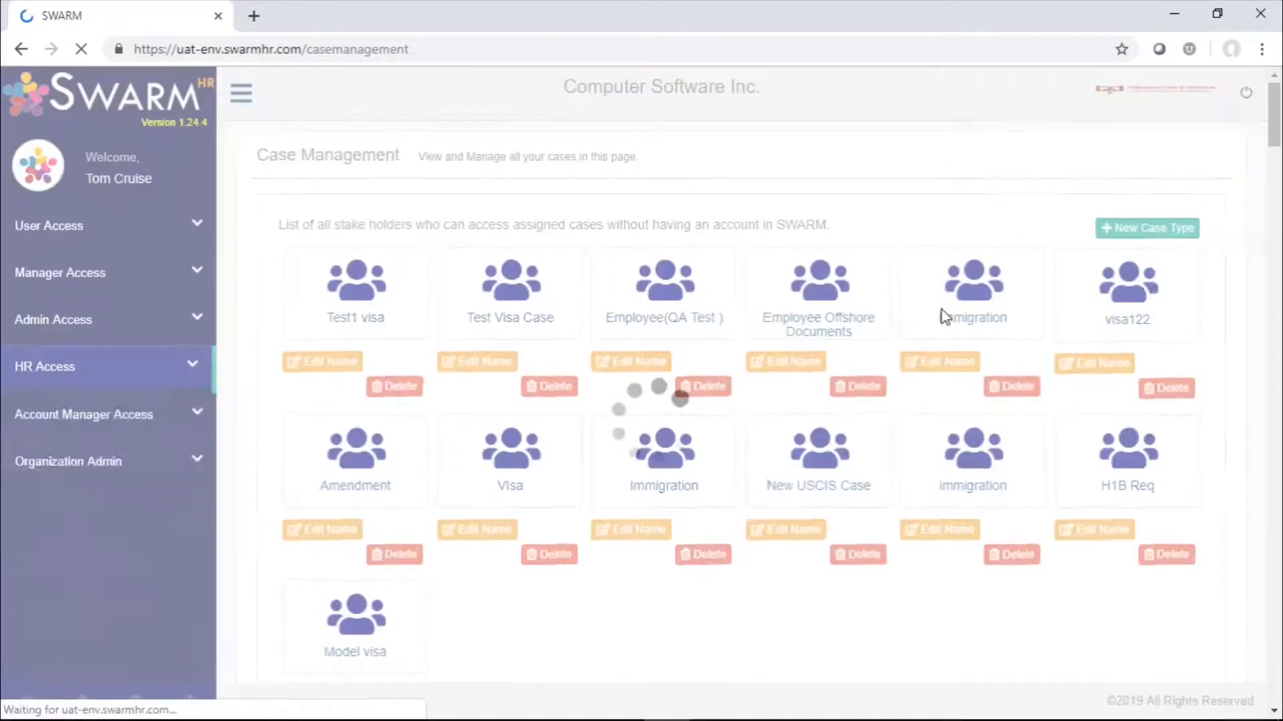
Start a new case under Active Cases and name it "H1 for" followed by the employee's full name.
{"action": "scroll", "coordinate": [941, 310], "scroll_direction": "down", "scroll_amount": 3}
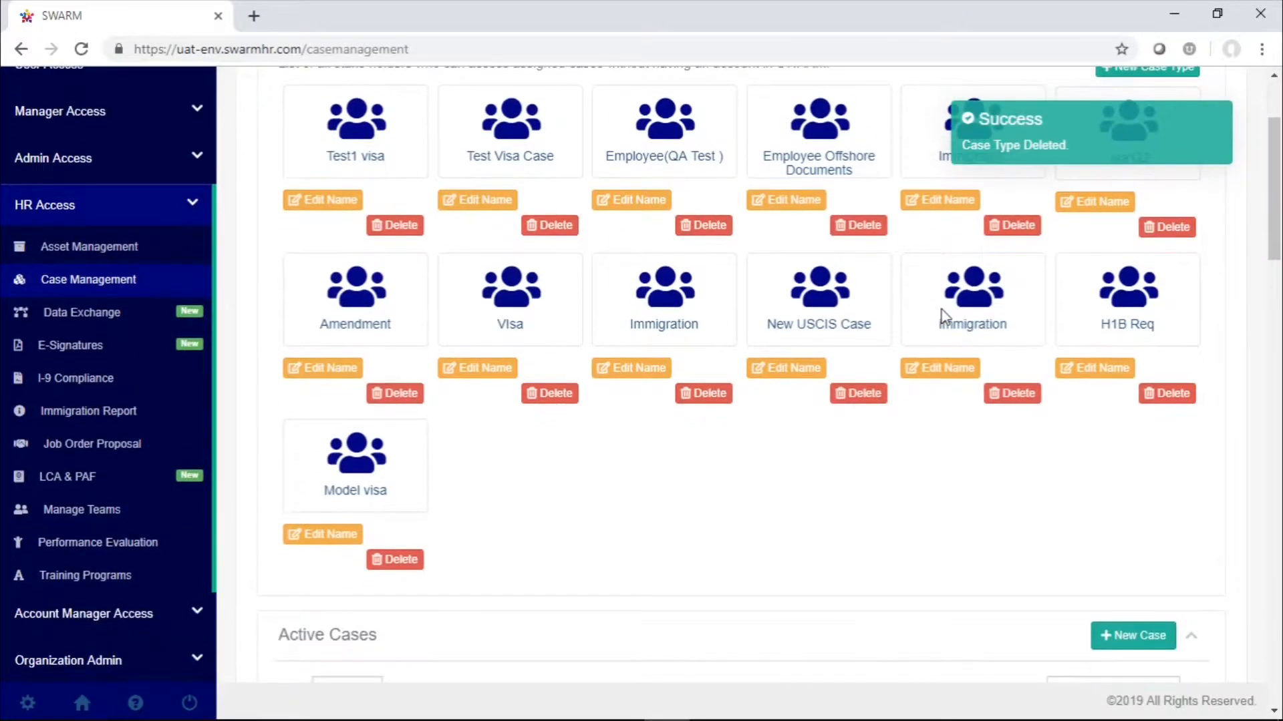
{"action": "scroll", "coordinate": [941, 310], "scroll_direction": "down", "scroll_amount": 6}
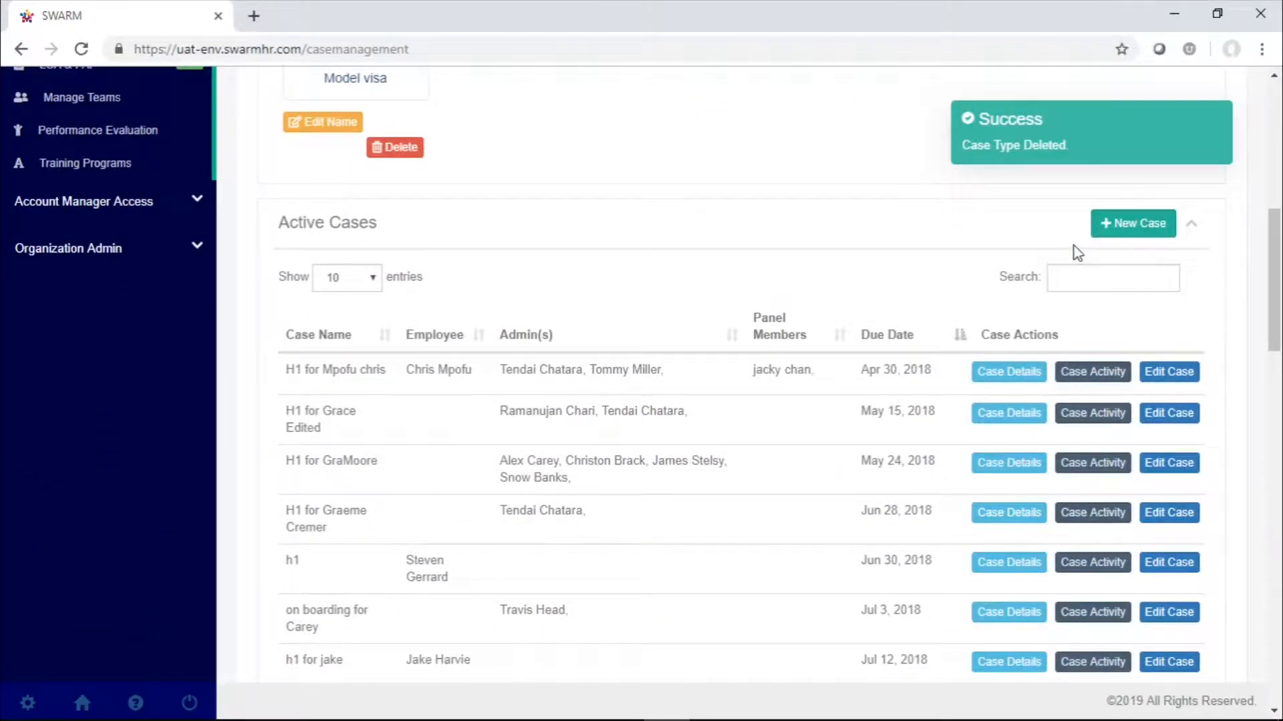
{"action": "left_click", "coordinate": [1123, 225]}
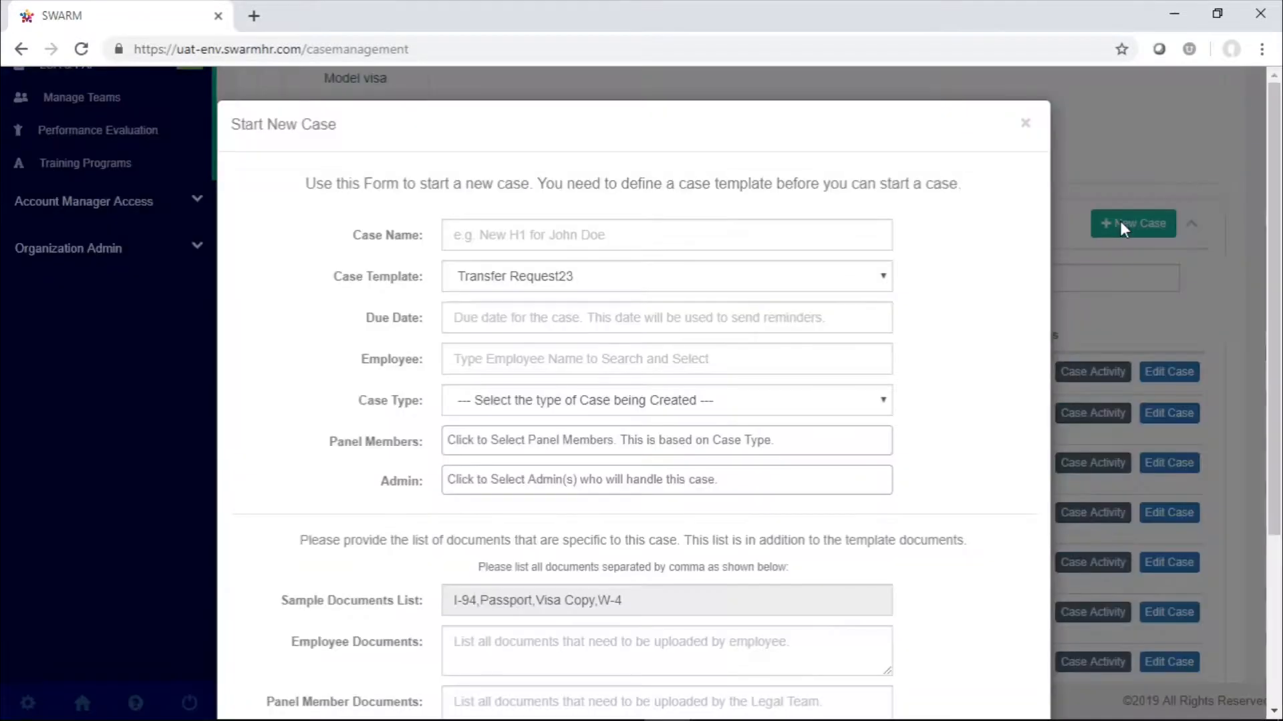
{"action": "left_click", "coordinate": [755, 234]}
{"action": "type", "text": "H"}
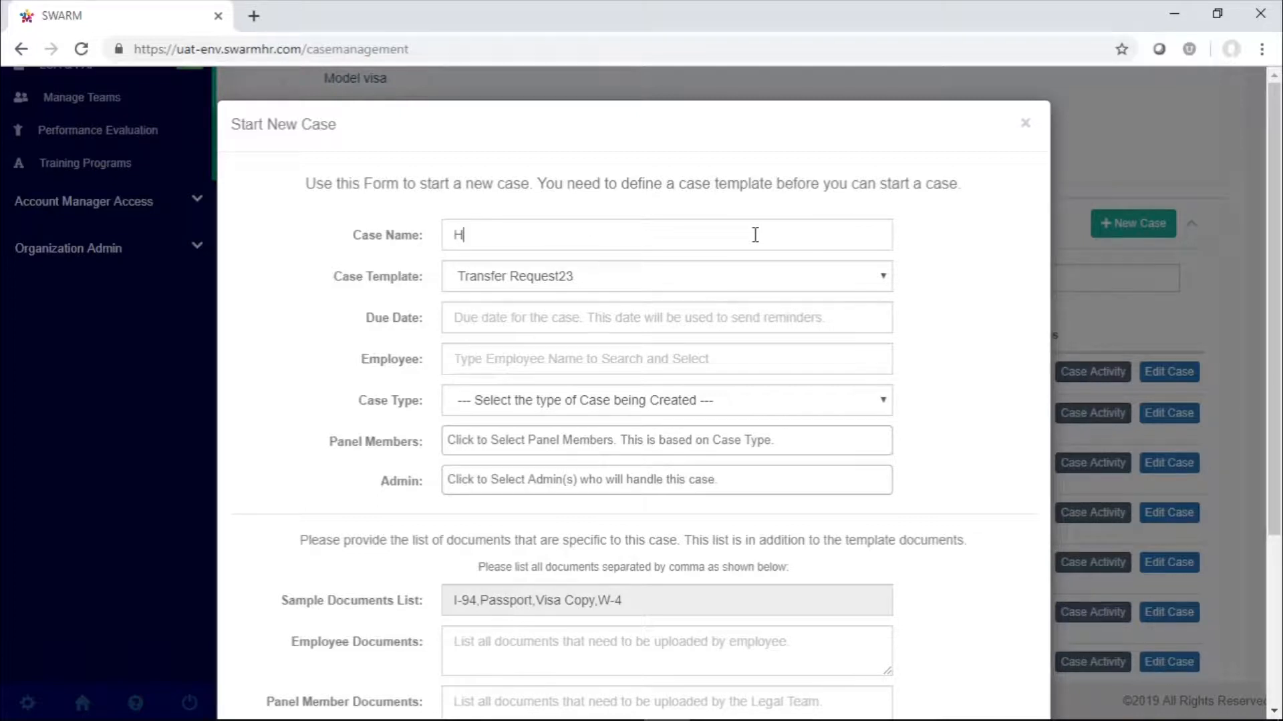
{"action": "type", "text": "1 for Johnny Appleseed"}
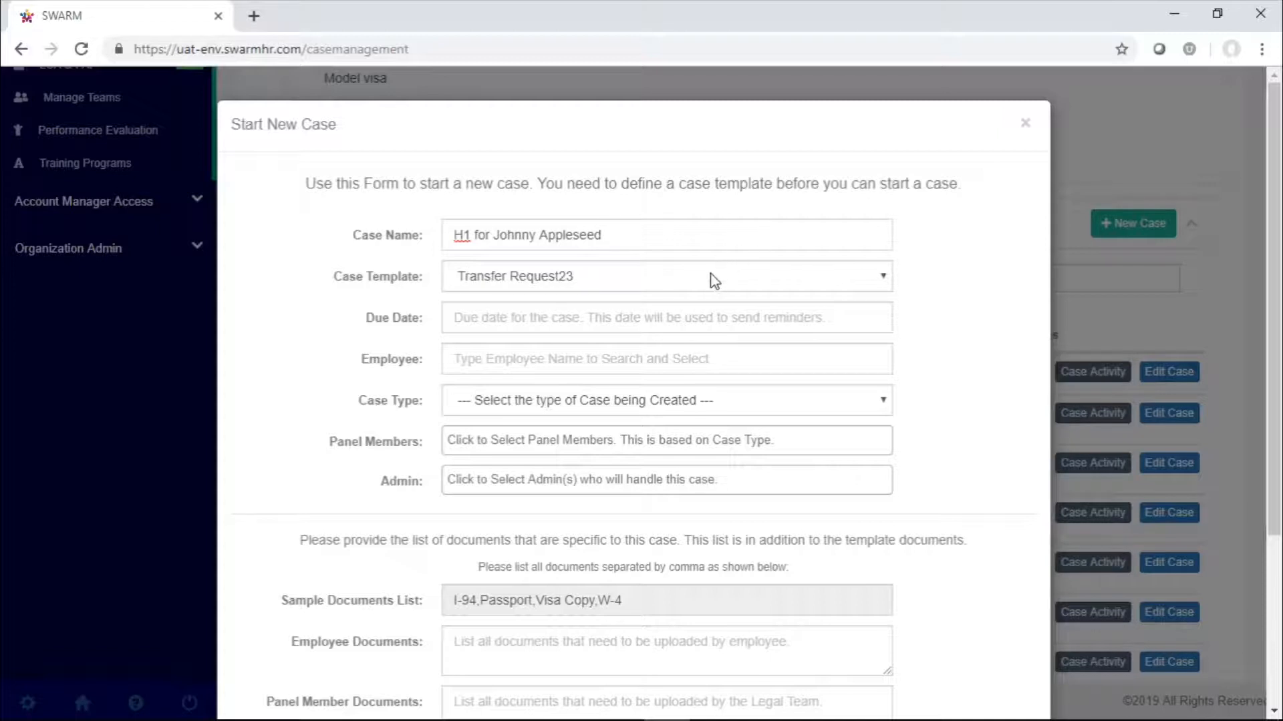
Set the new case's template to H1 and its due date to Aug 31, 2019.
{"action": "left_click", "coordinate": [672, 283]}
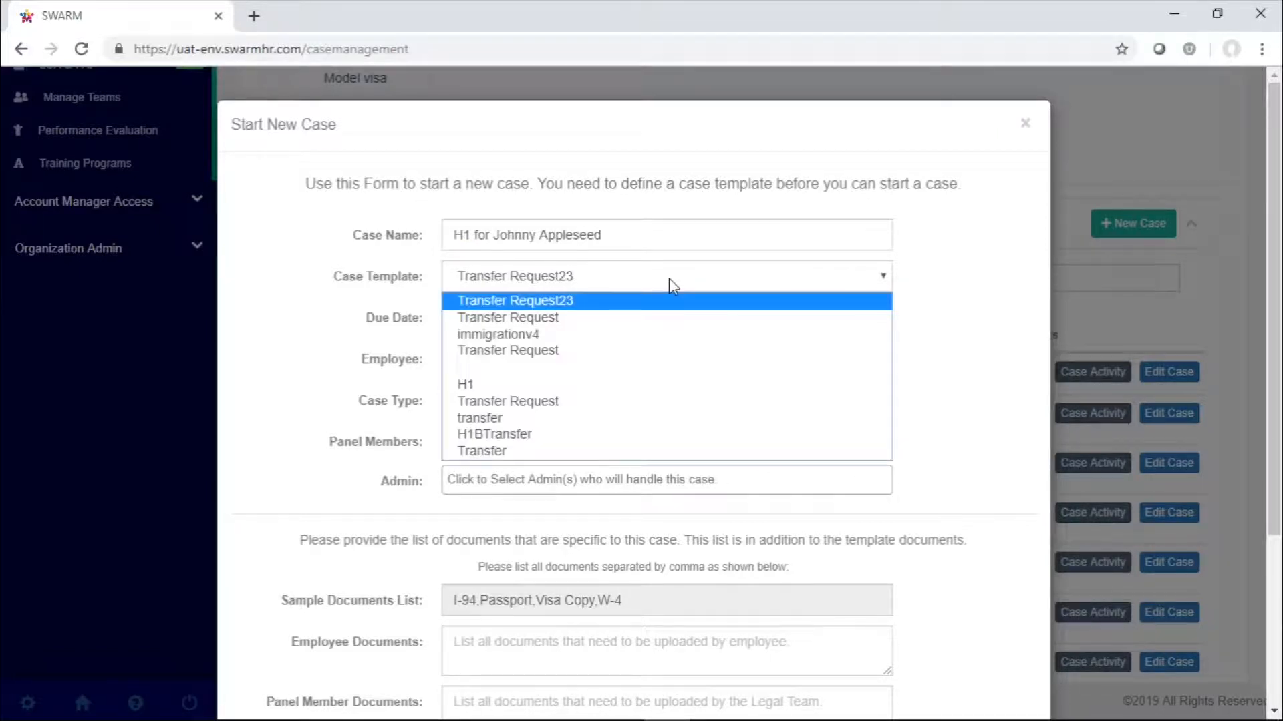
{"action": "left_click", "coordinate": [592, 386]}
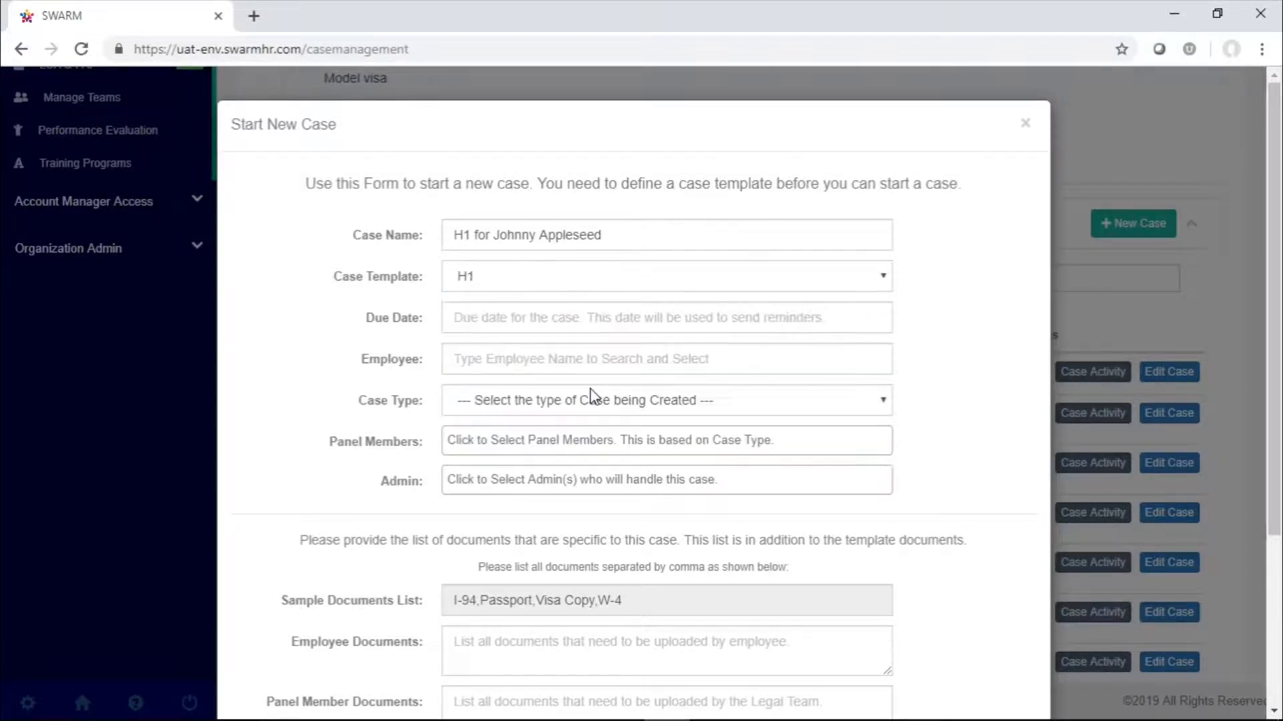
{"action": "left_click", "coordinate": [554, 317]}
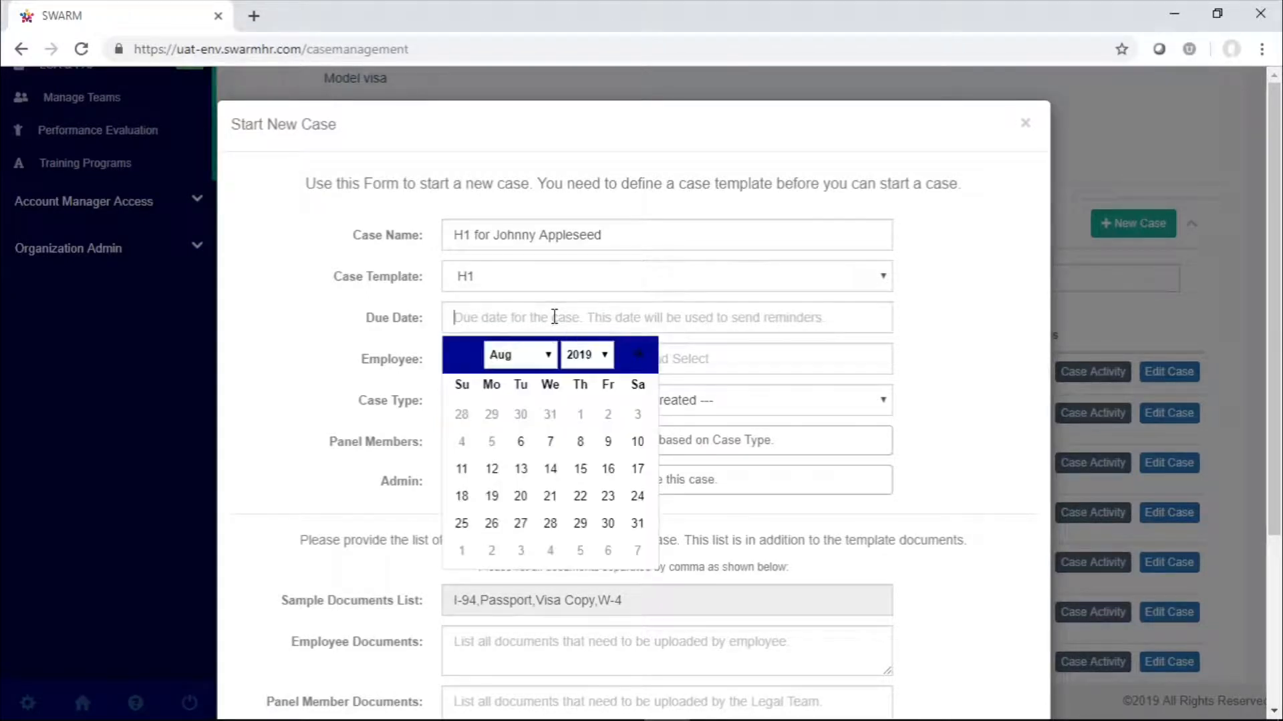
{"action": "left_click", "coordinate": [635, 533]}
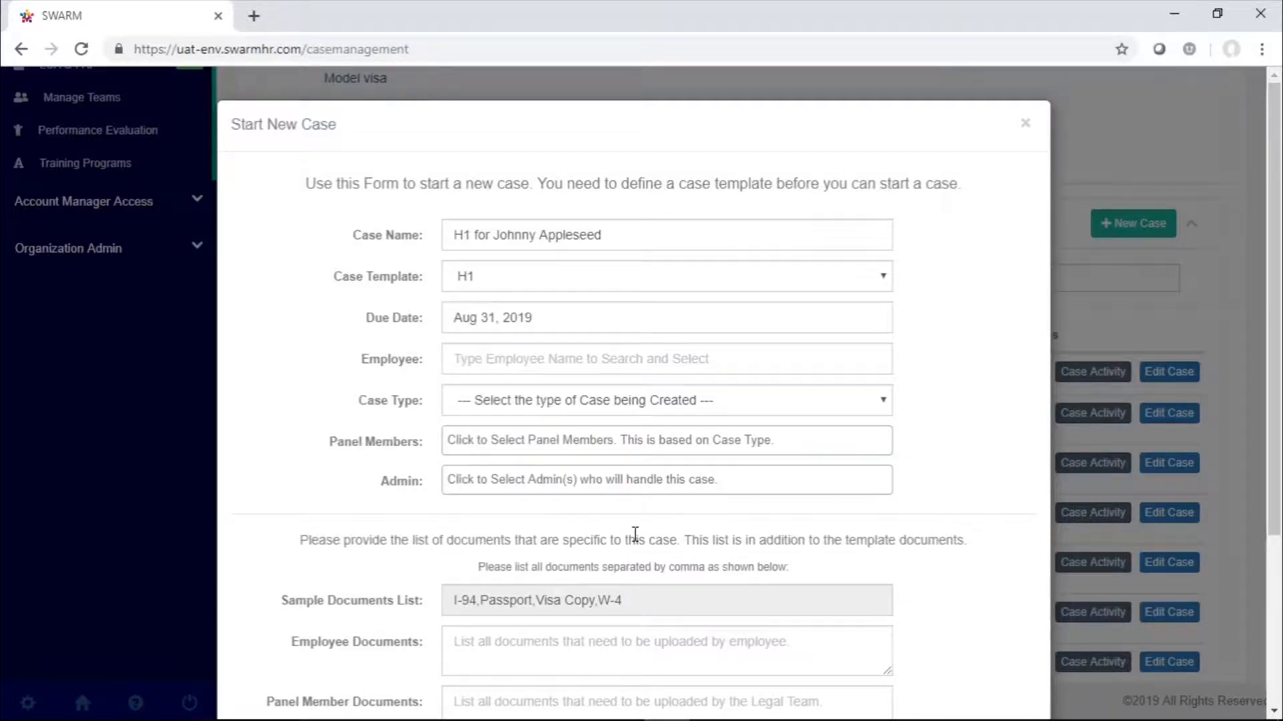
{"action": "left_click", "coordinate": [525, 359]}
{"action": "type", "text": "Gok"}
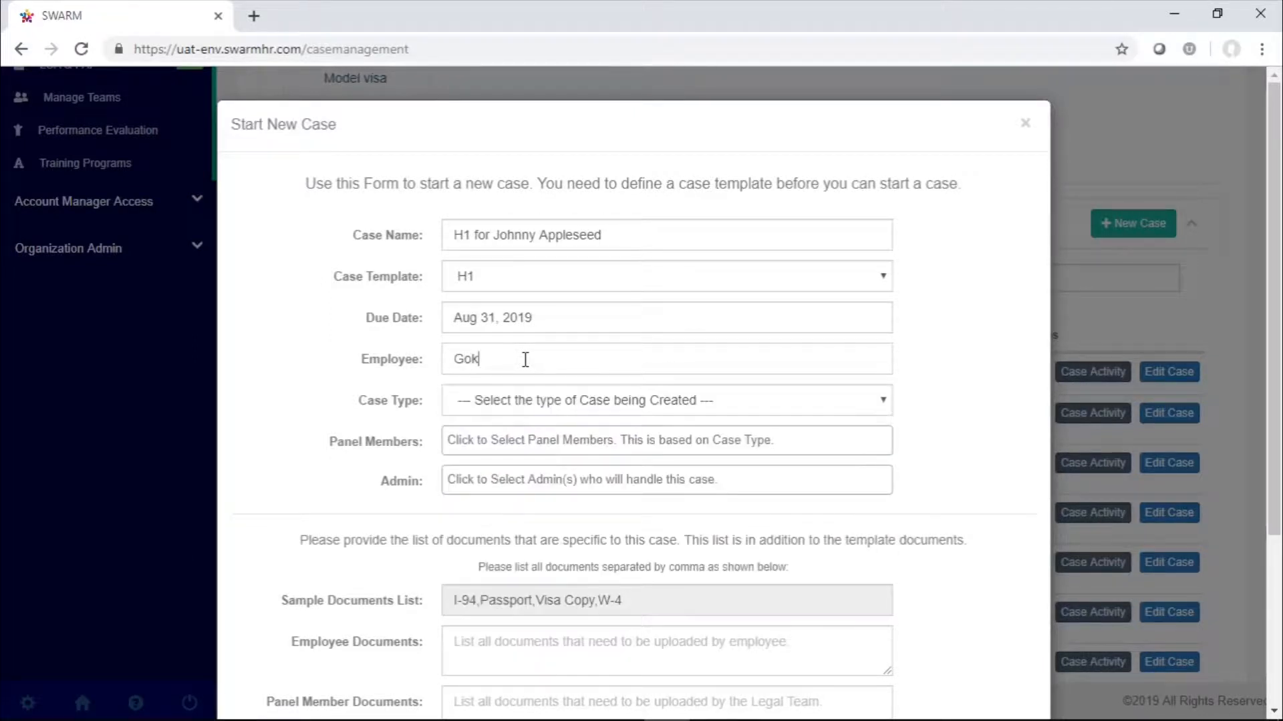
{"action": "key", "text": "BackSpace"}
{"action": "key", "text": "BackSpace"}
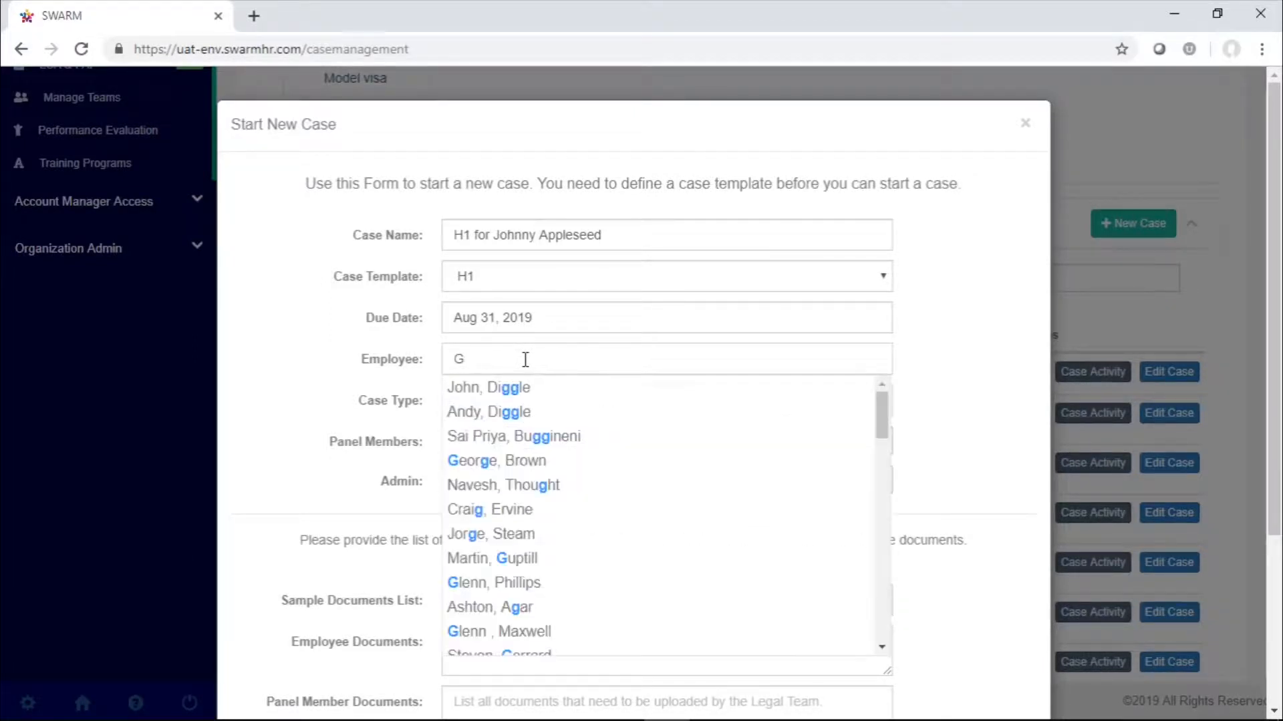
{"action": "type", "text": "ok"}
{"action": "key", "text": "BackSpace"}
{"action": "key", "text": "BackSpace"}
{"action": "key", "text": "BackSpace"}
Search for the case's employee by first name and select the employee whose surname matches the case name.
{"action": "type", "text": "Jo"}
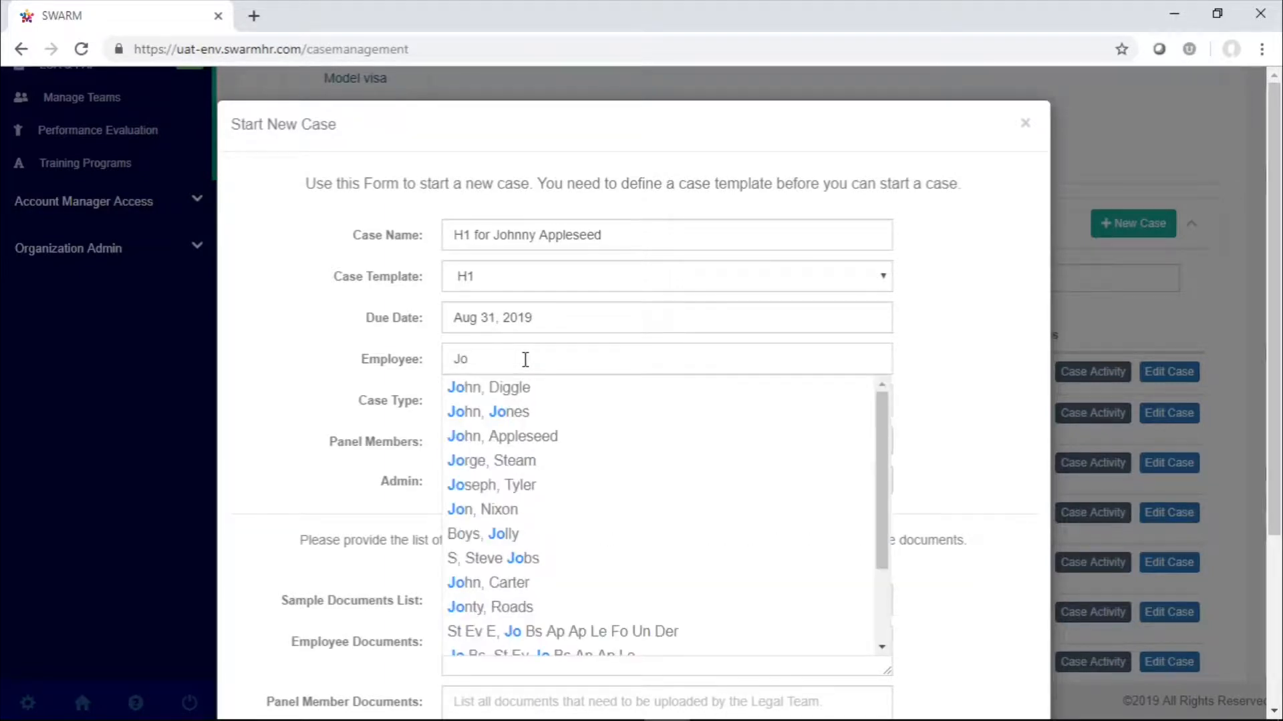
{"action": "type", "text": "hnn"}
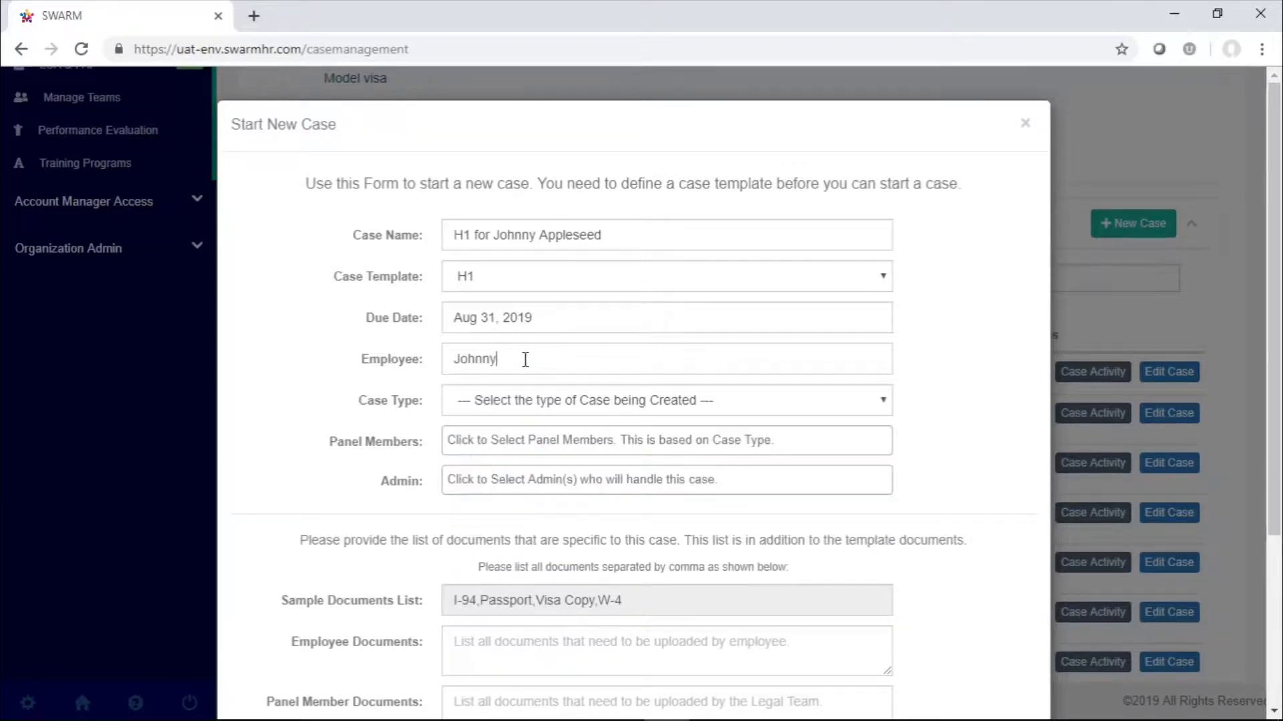
{"action": "key", "text": "BackSpace"}
{"action": "type", "text": "n"}
{"action": "key", "text": "BackSpace"}
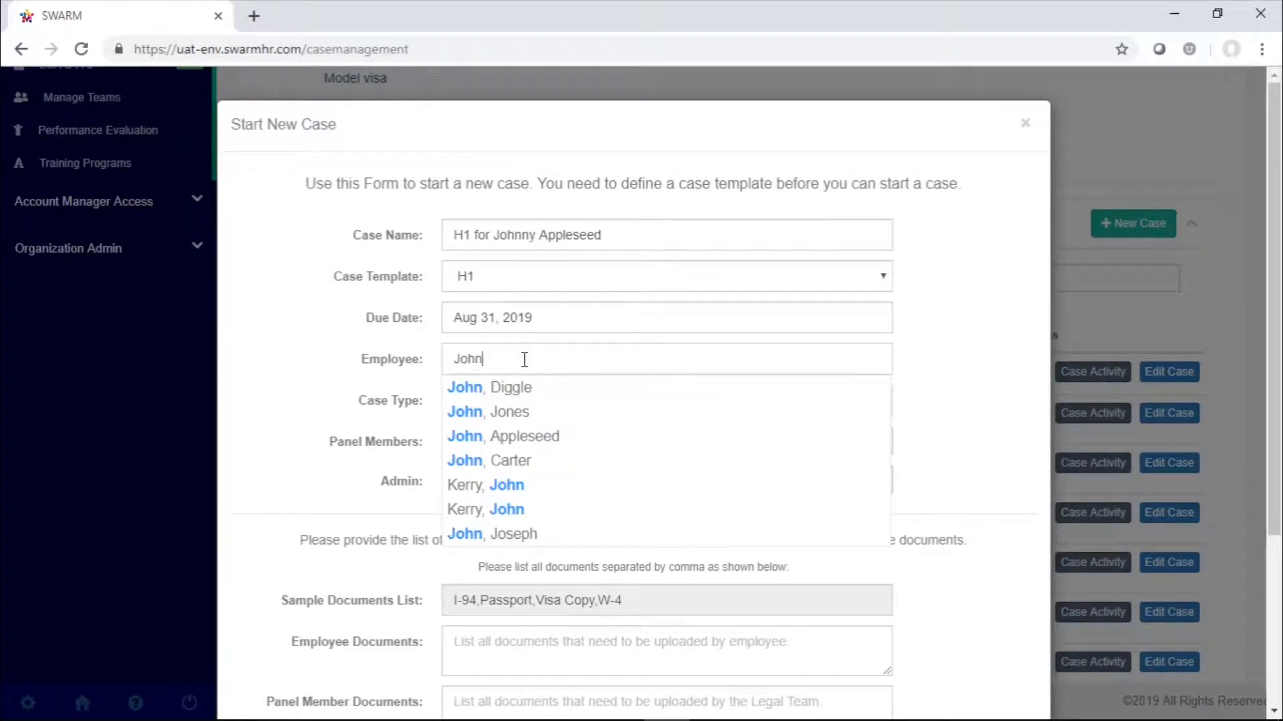
{"action": "left_click", "coordinate": [526, 437]}
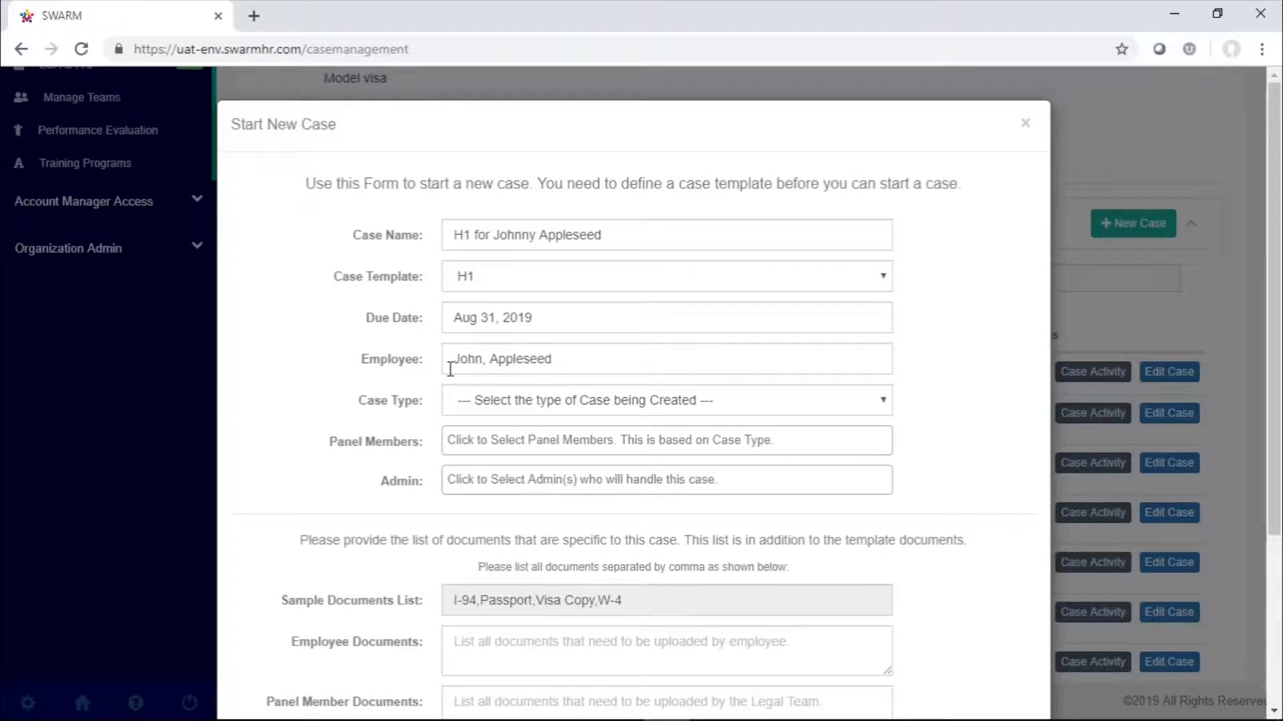
Set the case type to the Immigration entry listed after VIsa and check which panel members can be selected.
{"action": "left_click", "coordinate": [629, 401]}
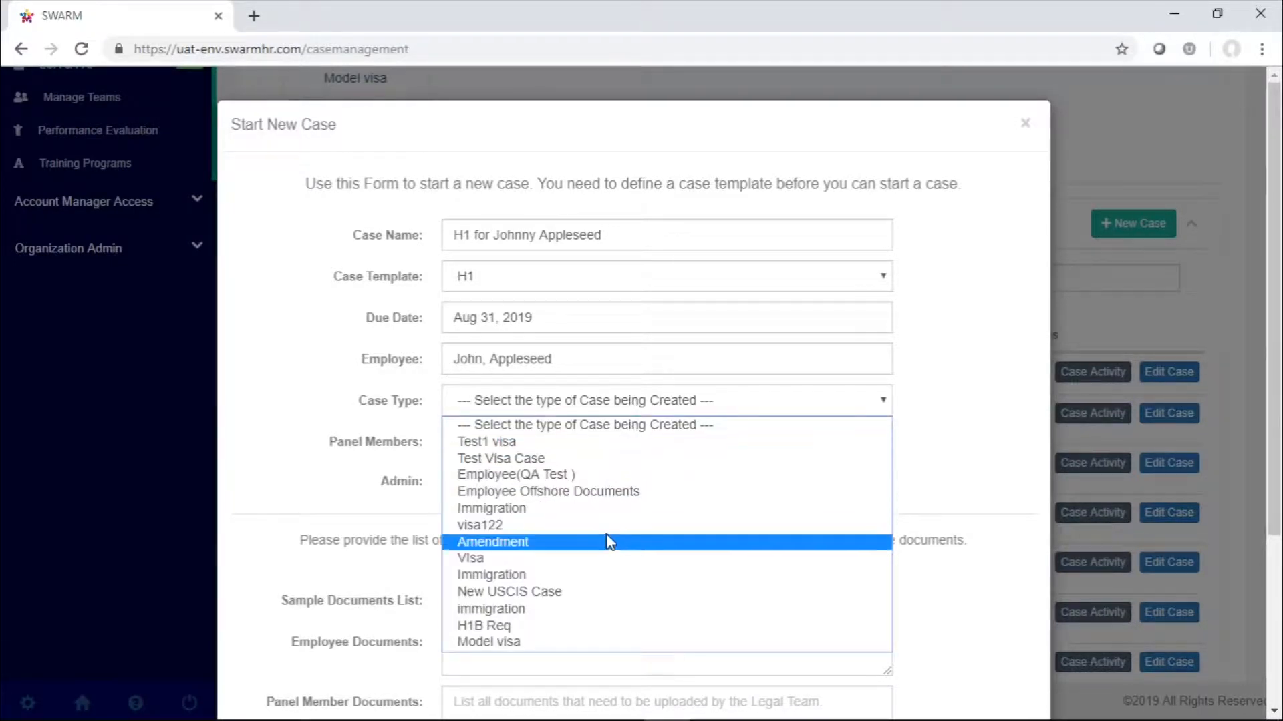
{"action": "left_click", "coordinate": [588, 575]}
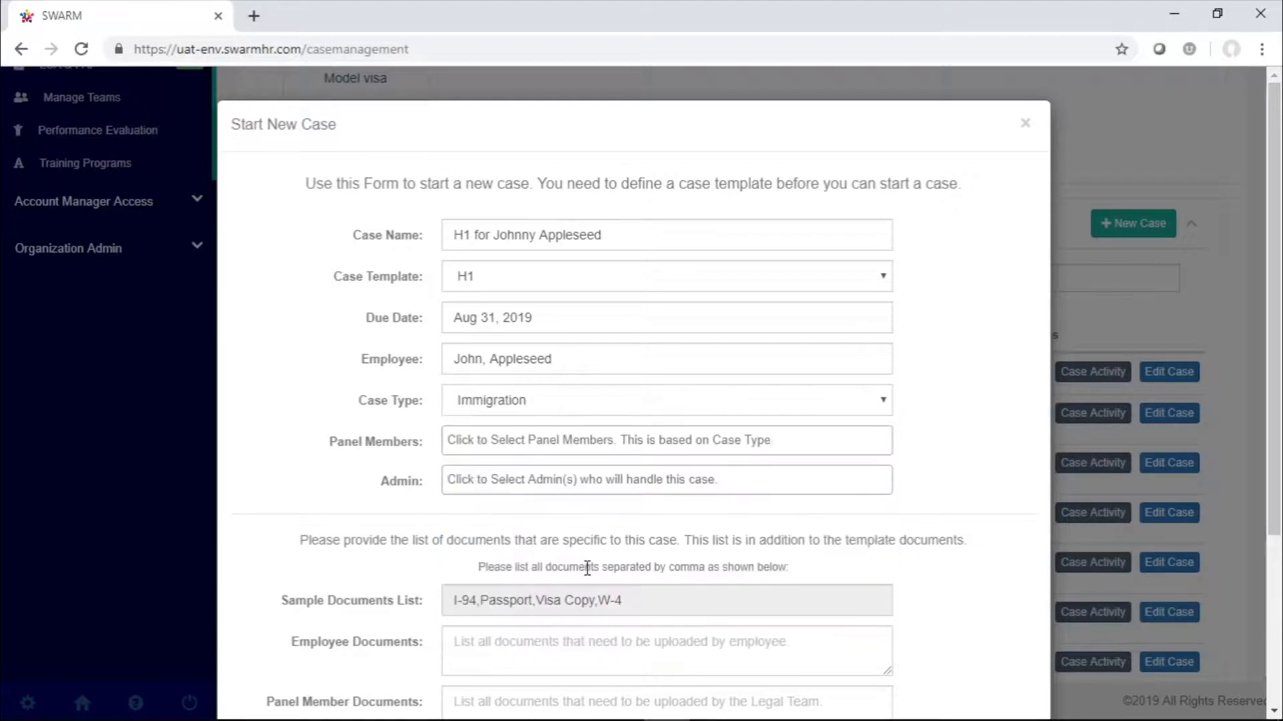
{"action": "left_click", "coordinate": [597, 448]}
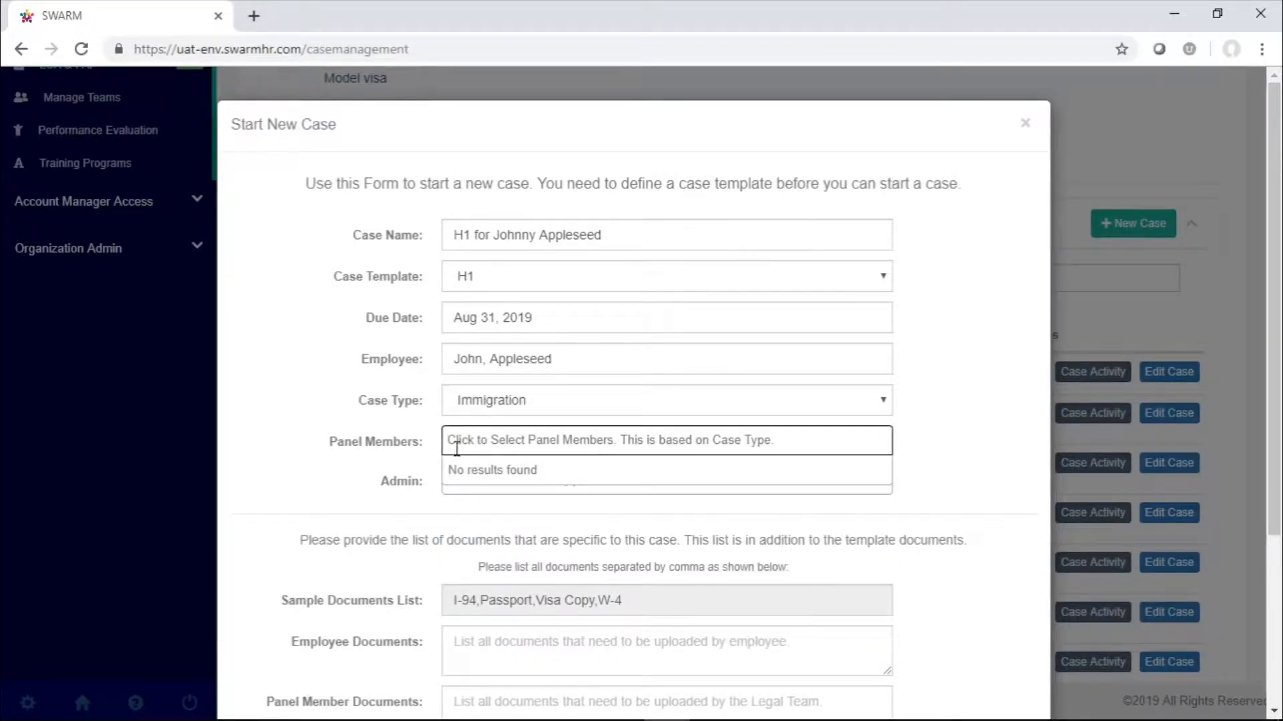
{"action": "left_click", "coordinate": [403, 454]}
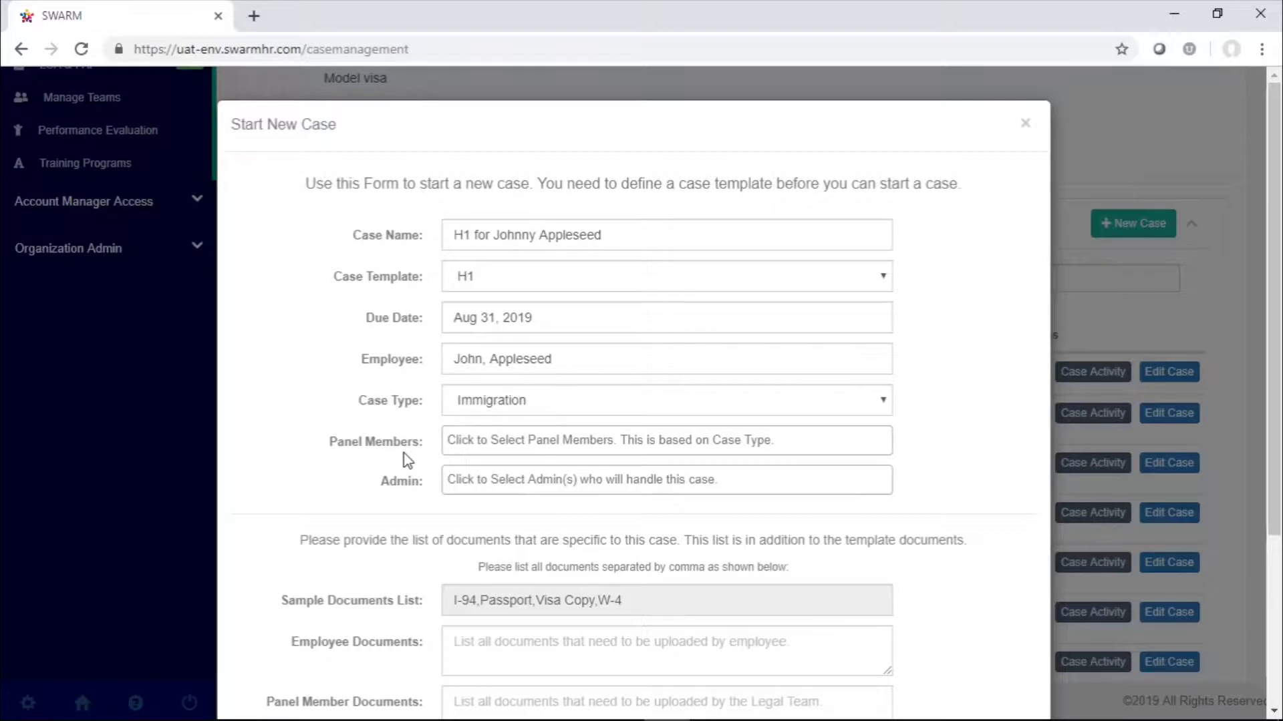
Assign three admins to handle the case: the eighth, thirteenth and second-to-last people in the admin list.
{"action": "left_click", "coordinate": [492, 479]}
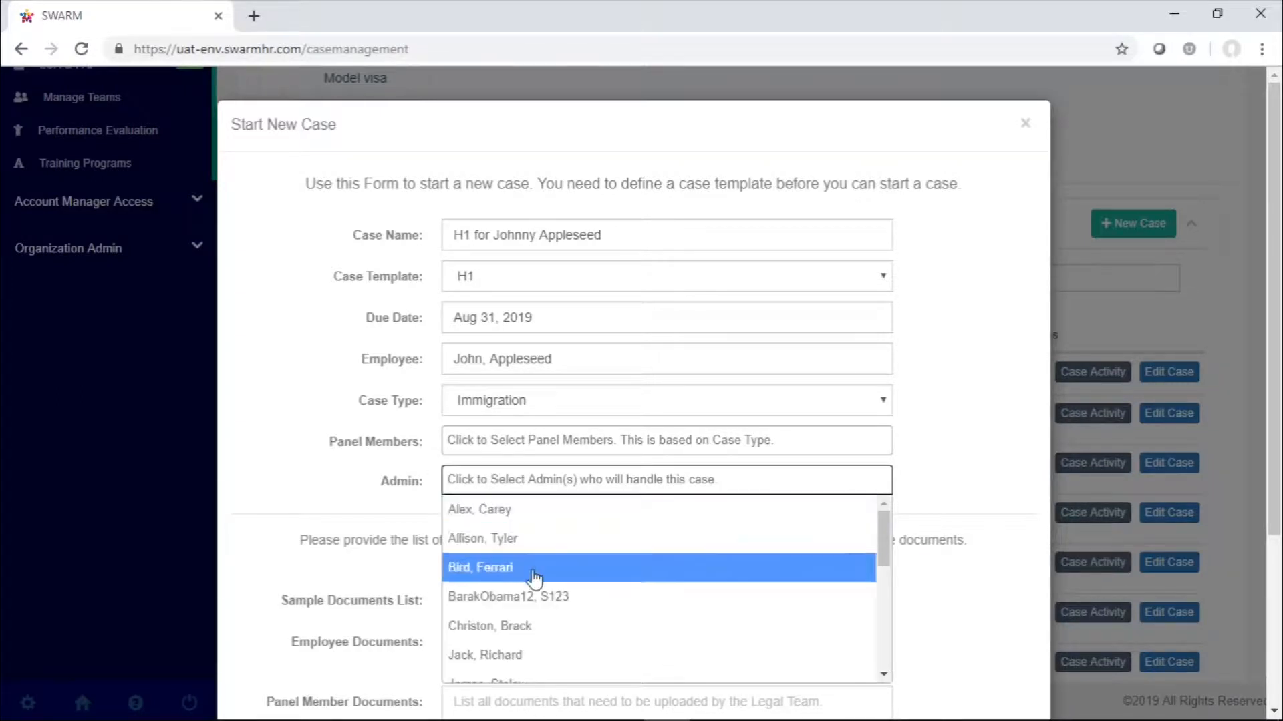
{"action": "scroll", "coordinate": [540, 598], "scroll_direction": "down", "scroll_amount": 3}
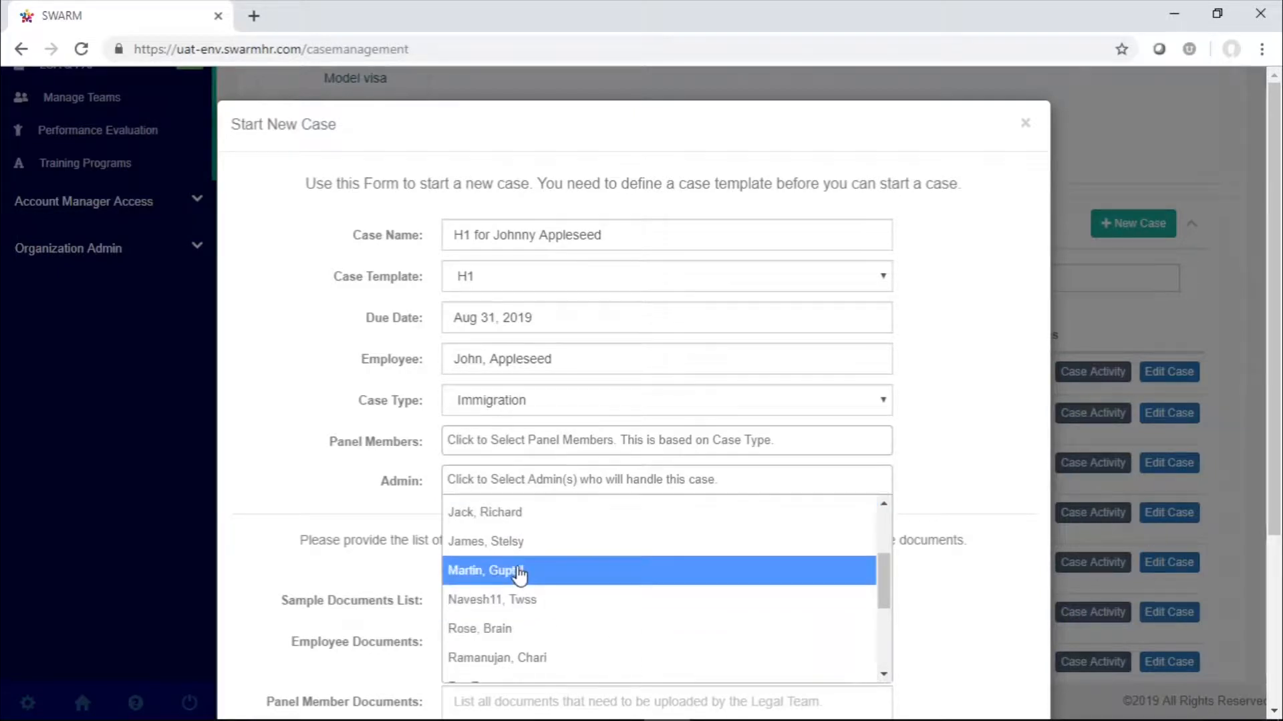
{"action": "left_click", "coordinate": [522, 572]}
{"action": "left_click", "coordinate": [593, 494]}
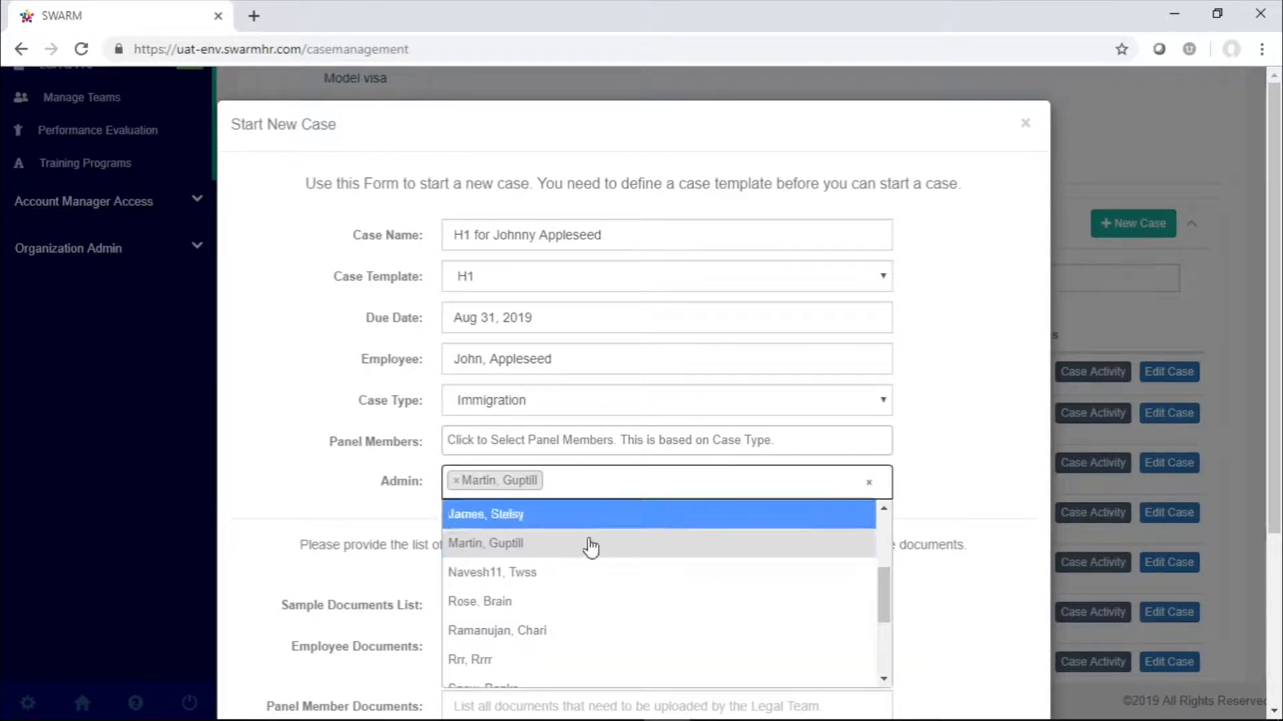
{"action": "scroll", "coordinate": [594, 613], "scroll_direction": "down", "scroll_amount": 3}
{"action": "scroll", "coordinate": [593, 618], "scroll_direction": "down", "scroll_amount": 1}
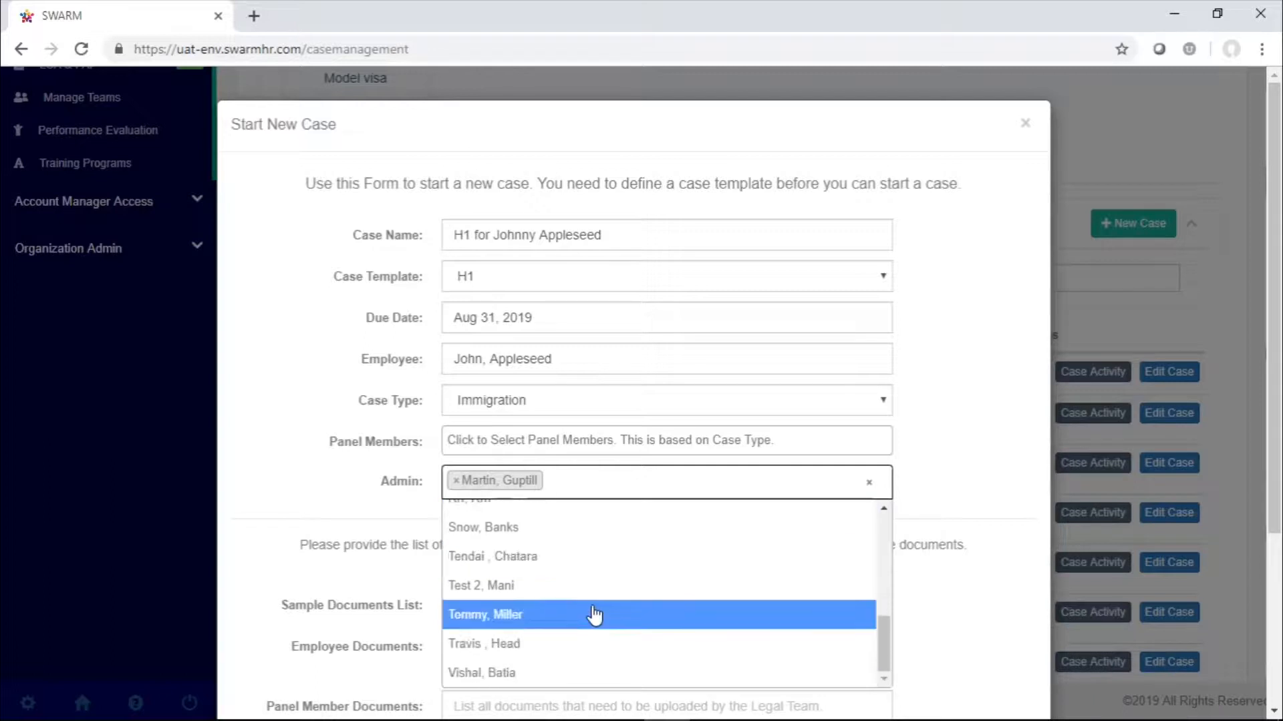
{"action": "left_click", "coordinate": [527, 527]}
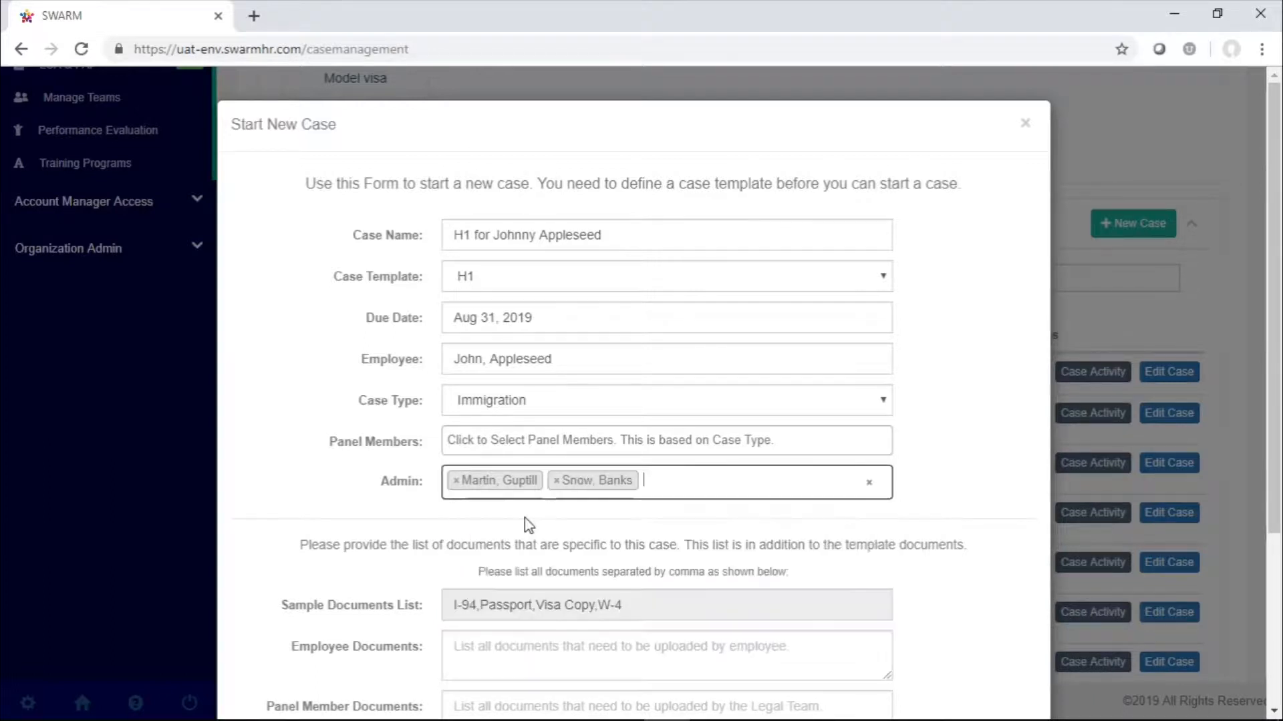
{"action": "left_click", "coordinate": [713, 487]}
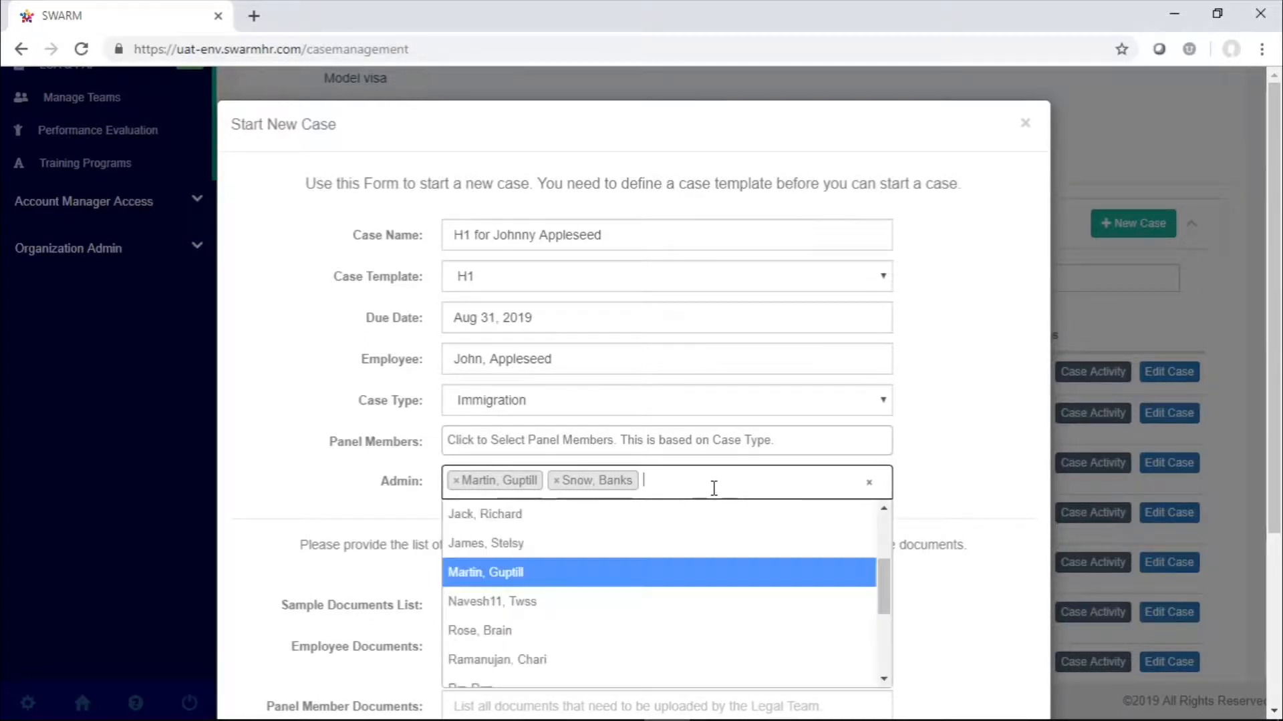
{"action": "scroll", "coordinate": [640, 642], "scroll_direction": "down", "scroll_amount": 5}
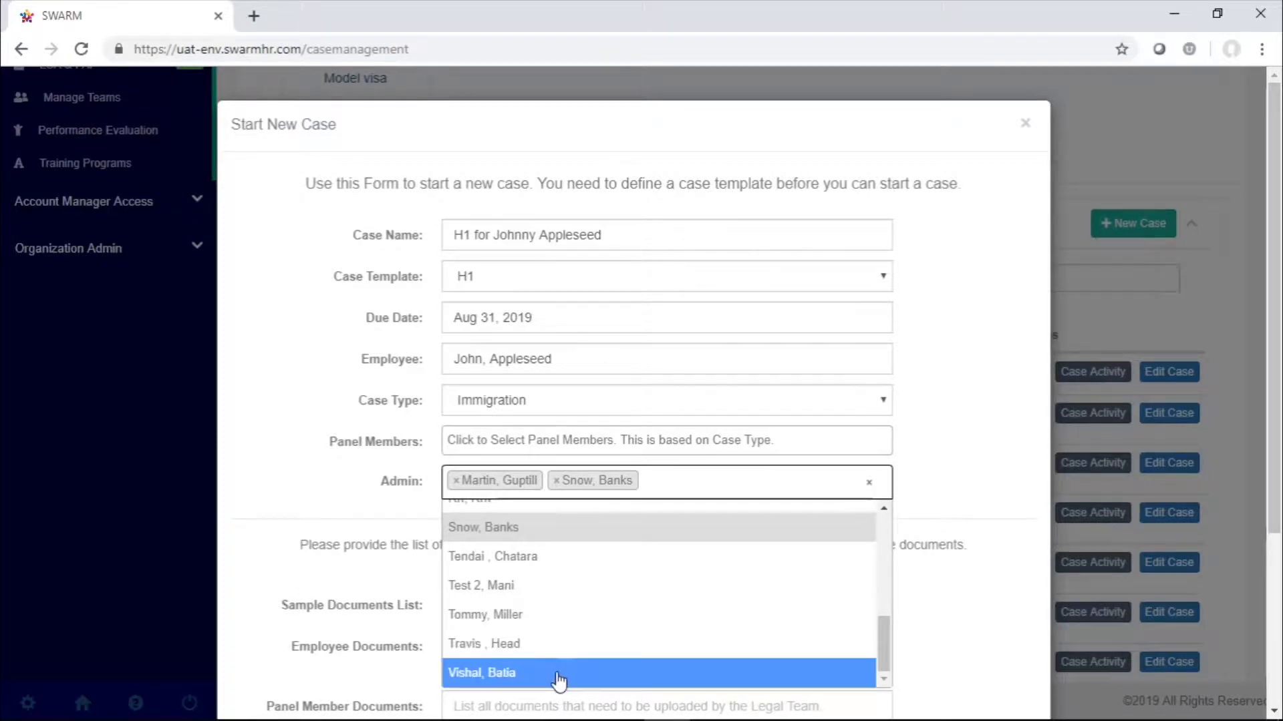
{"action": "left_click", "coordinate": [538, 645]}
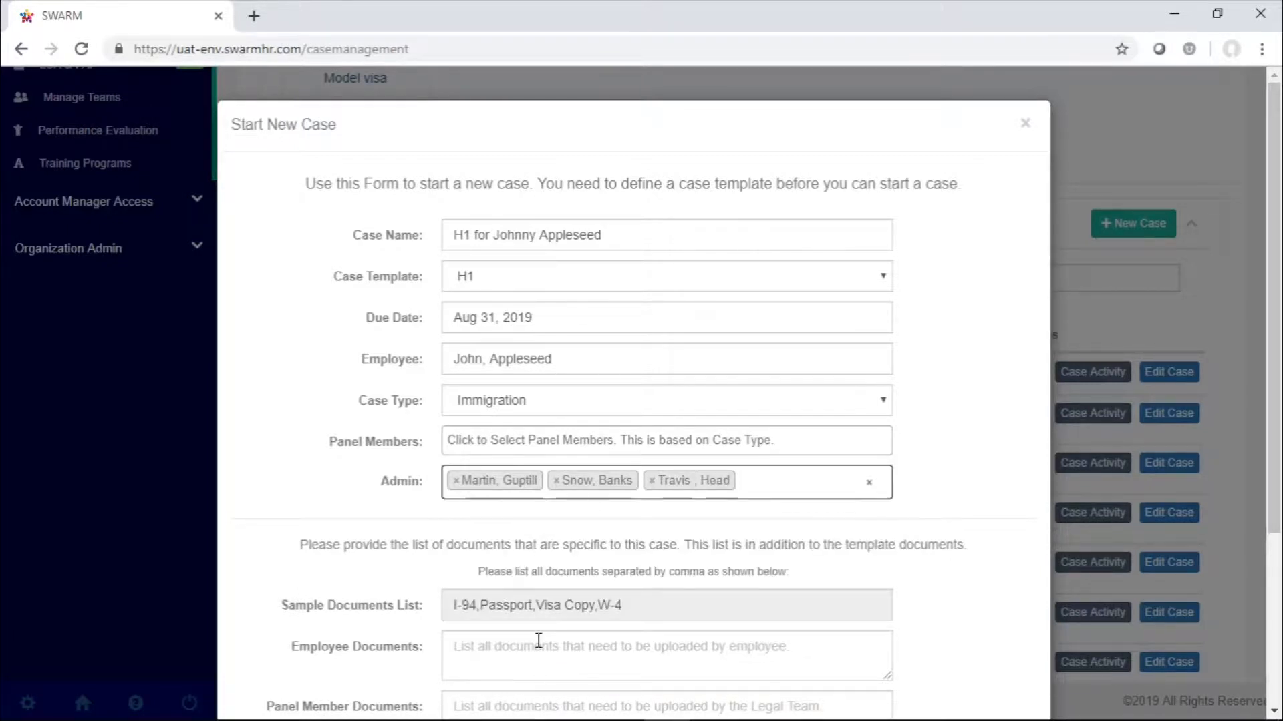
Leave the employee, panel member, employer/admin and other document lists blank and create the case.
{"action": "scroll", "coordinate": [725, 528], "scroll_direction": "down", "scroll_amount": 4}
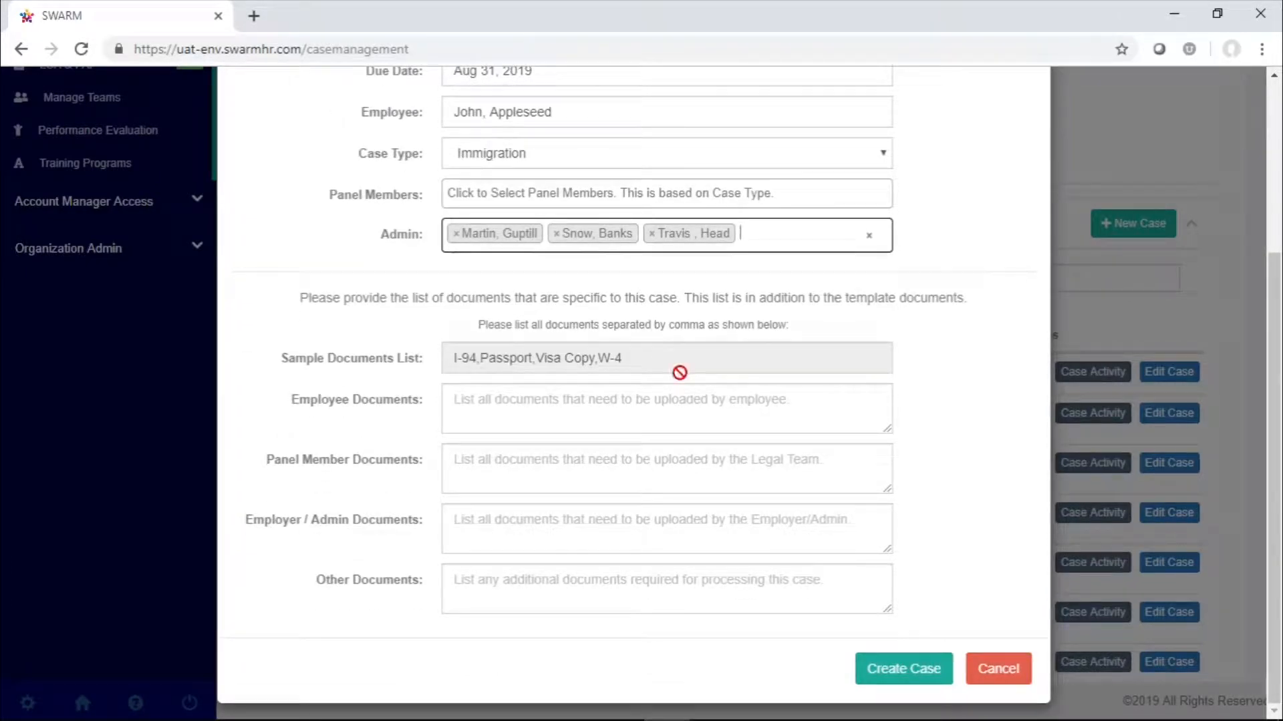
{"action": "left_click", "coordinate": [658, 409]}
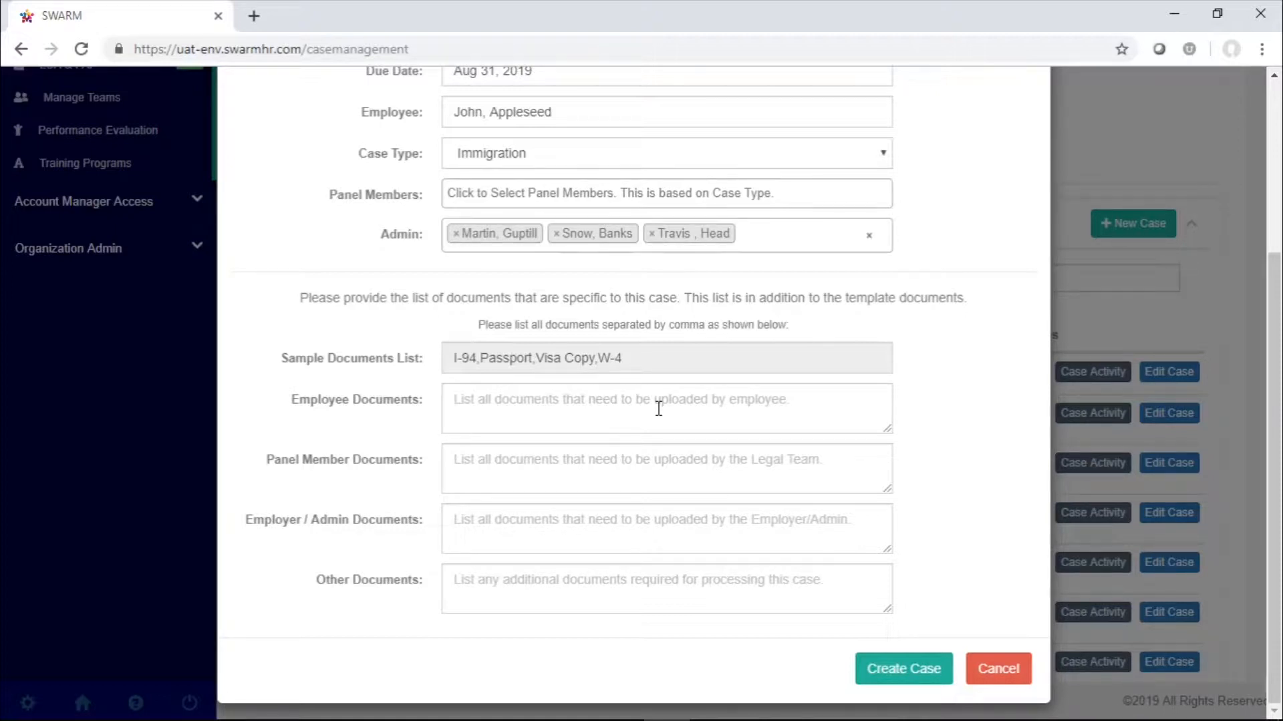
{"action": "left_click", "coordinate": [655, 481]}
{"action": "left_click", "coordinate": [549, 402]}
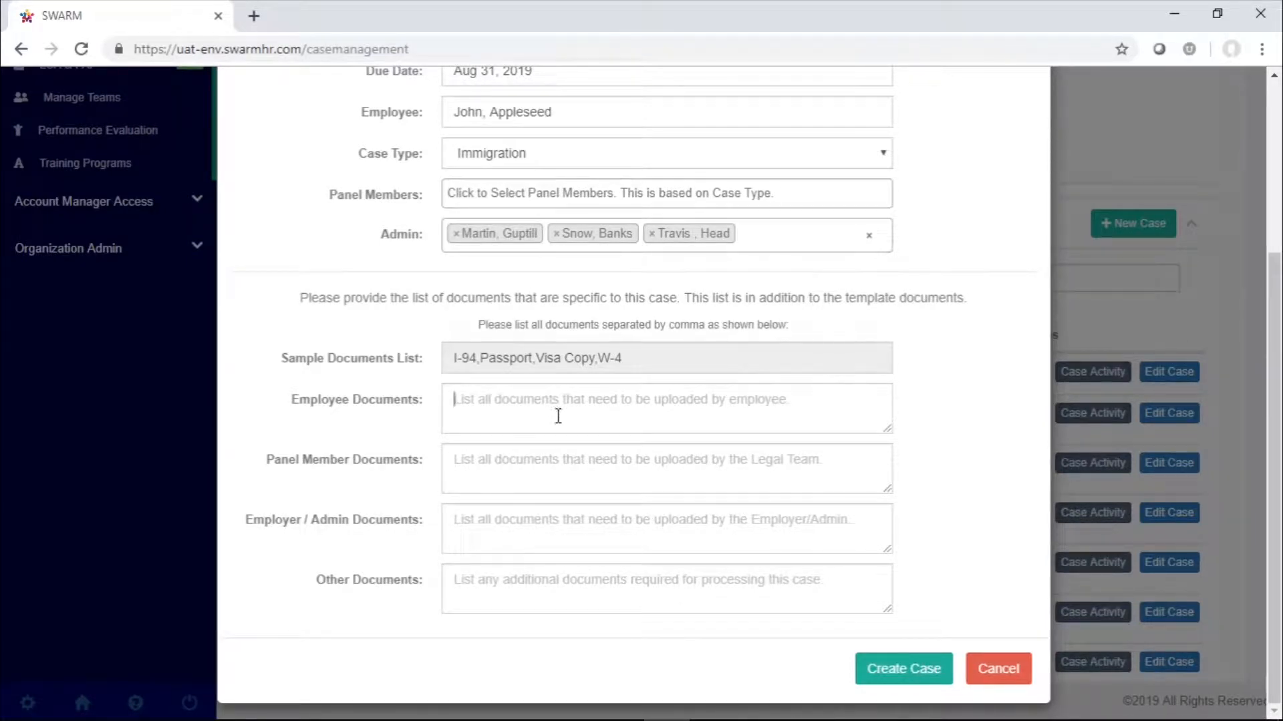
{"action": "left_click", "coordinate": [565, 480]}
{"action": "left_click", "coordinate": [565, 515]}
{"action": "left_click", "coordinate": [556, 581]}
{"action": "left_click", "coordinate": [863, 659]}
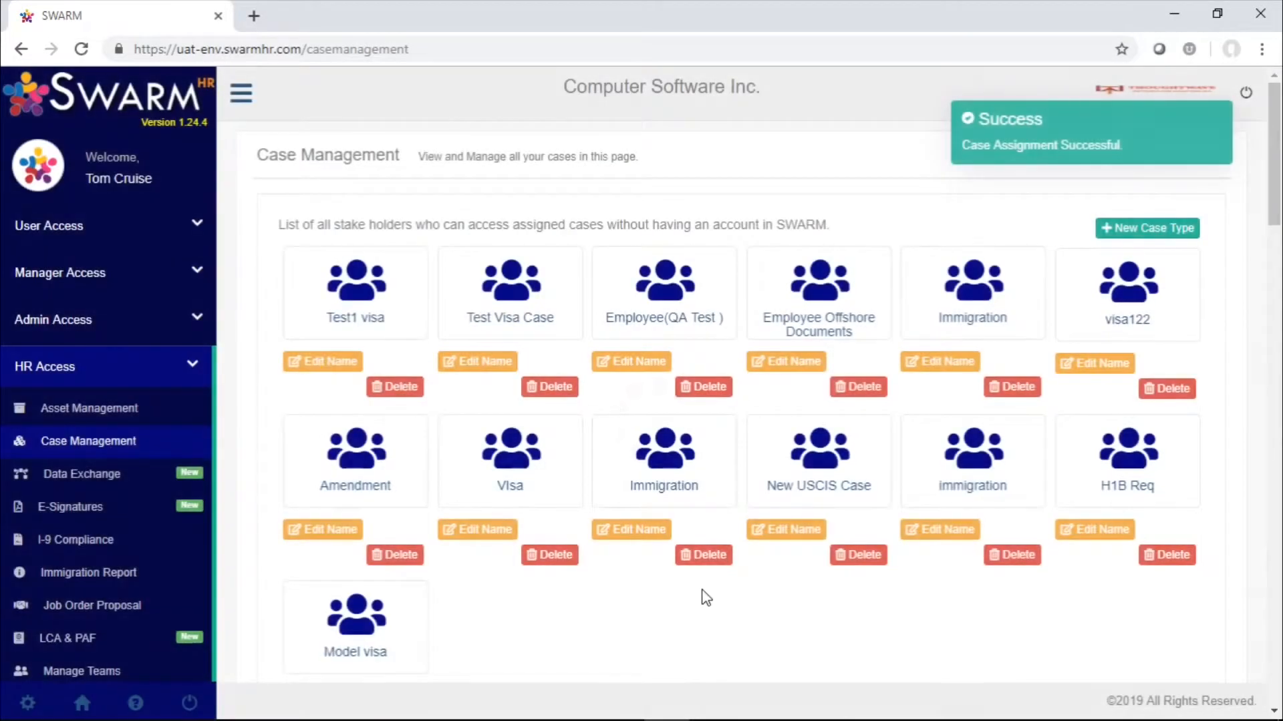
Look for the new case on the last page of the Active Cases list.
{"action": "scroll", "coordinate": [702, 595], "scroll_direction": "down", "scroll_amount": 7}
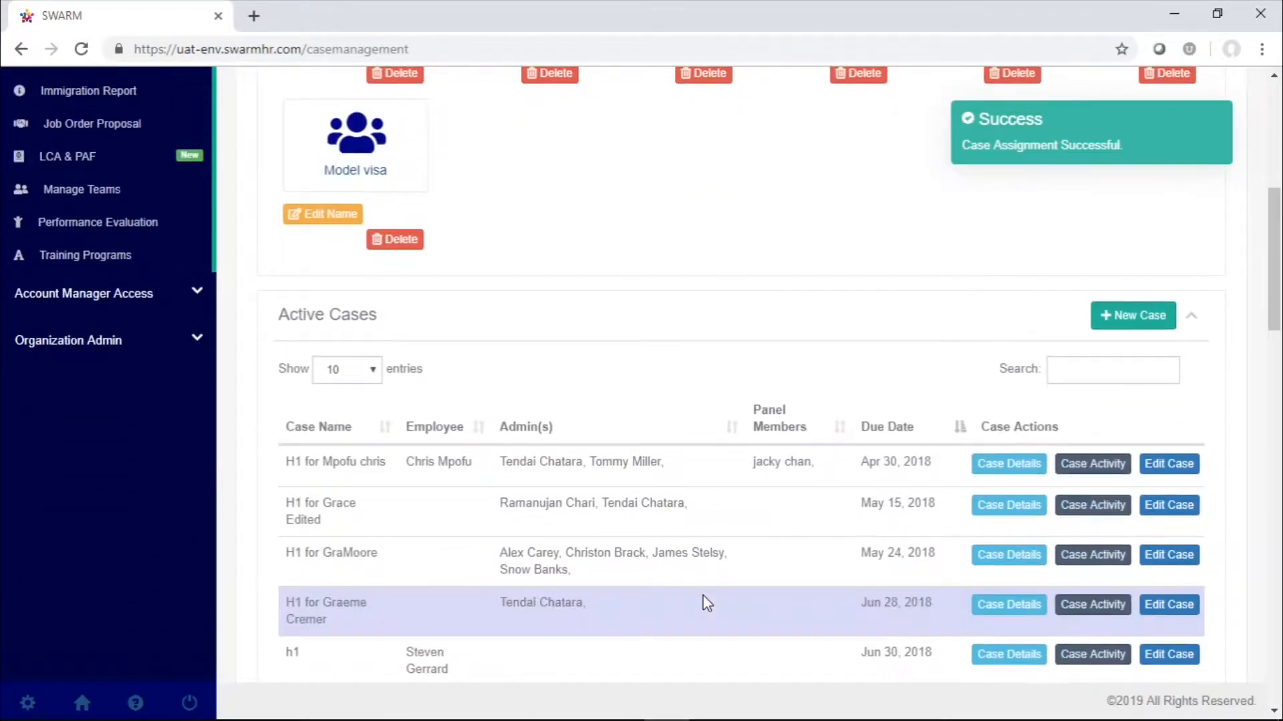
{"action": "scroll", "coordinate": [703, 595], "scroll_direction": "down", "scroll_amount": 9}
{"action": "scroll", "coordinate": [703, 597], "scroll_direction": "up", "scroll_amount": 3}
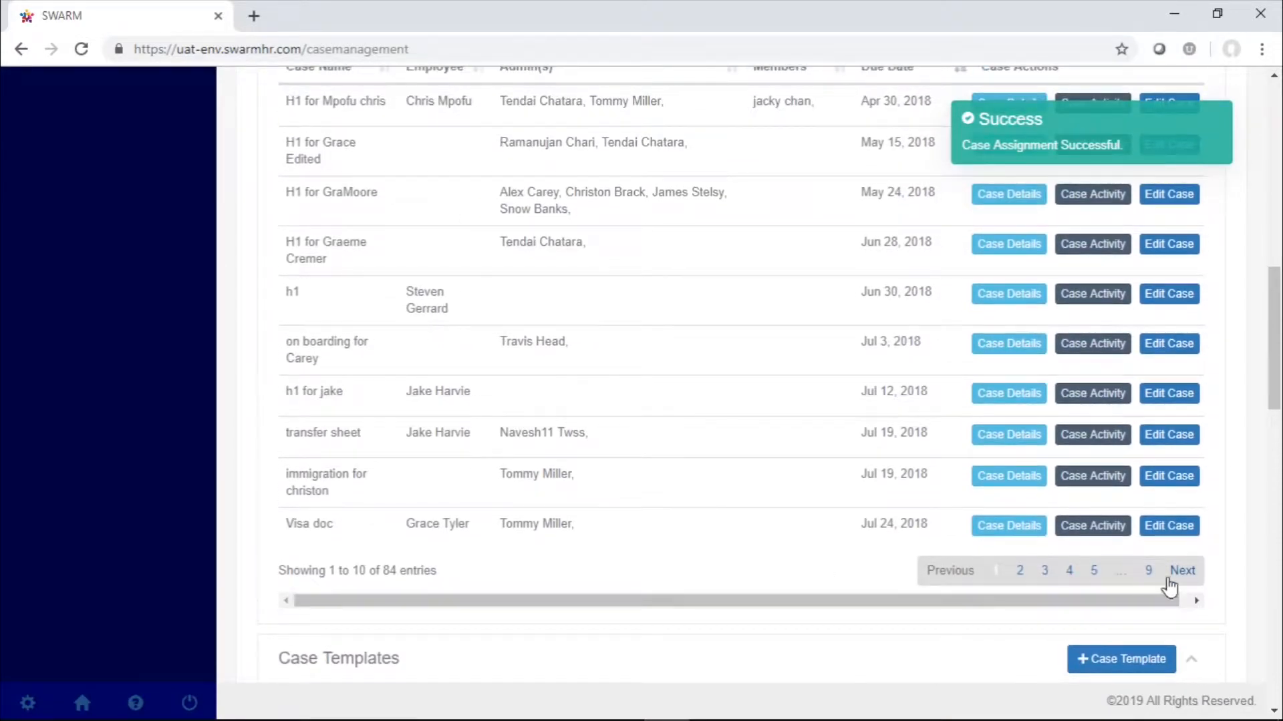
{"action": "left_click", "coordinate": [1147, 575]}
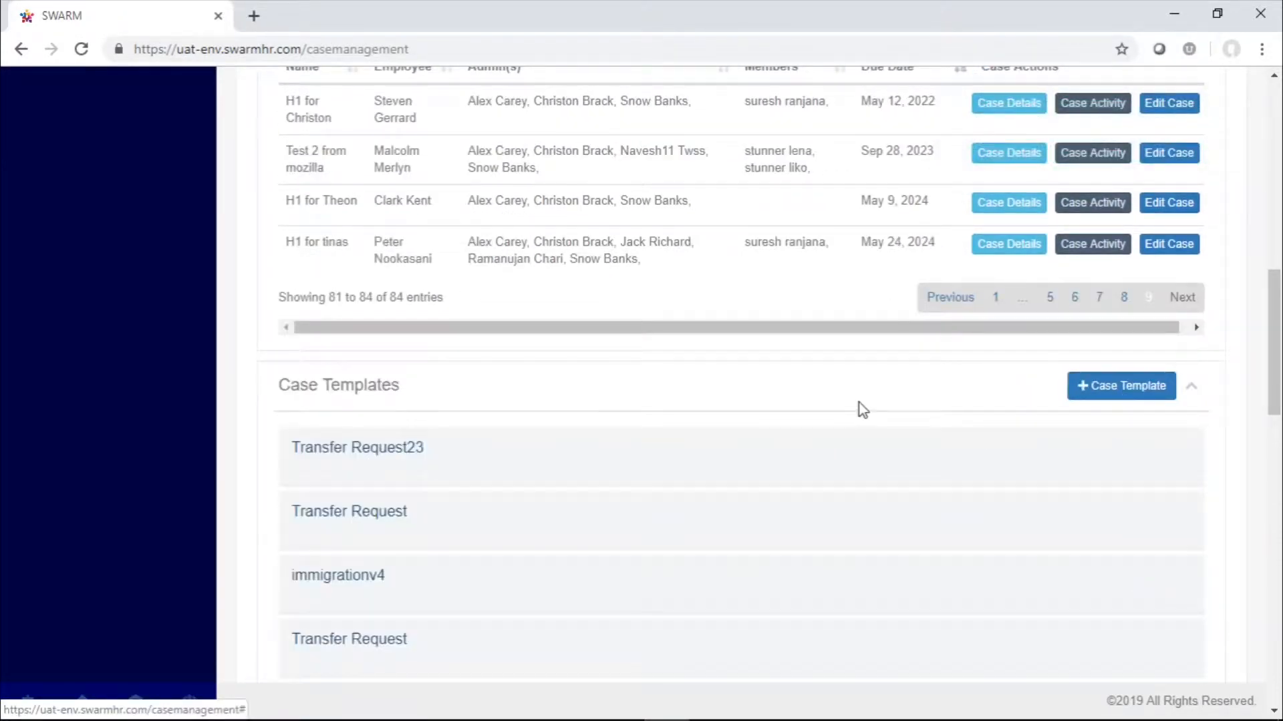
{"action": "scroll", "coordinate": [861, 408], "scroll_direction": "up", "scroll_amount": 3}
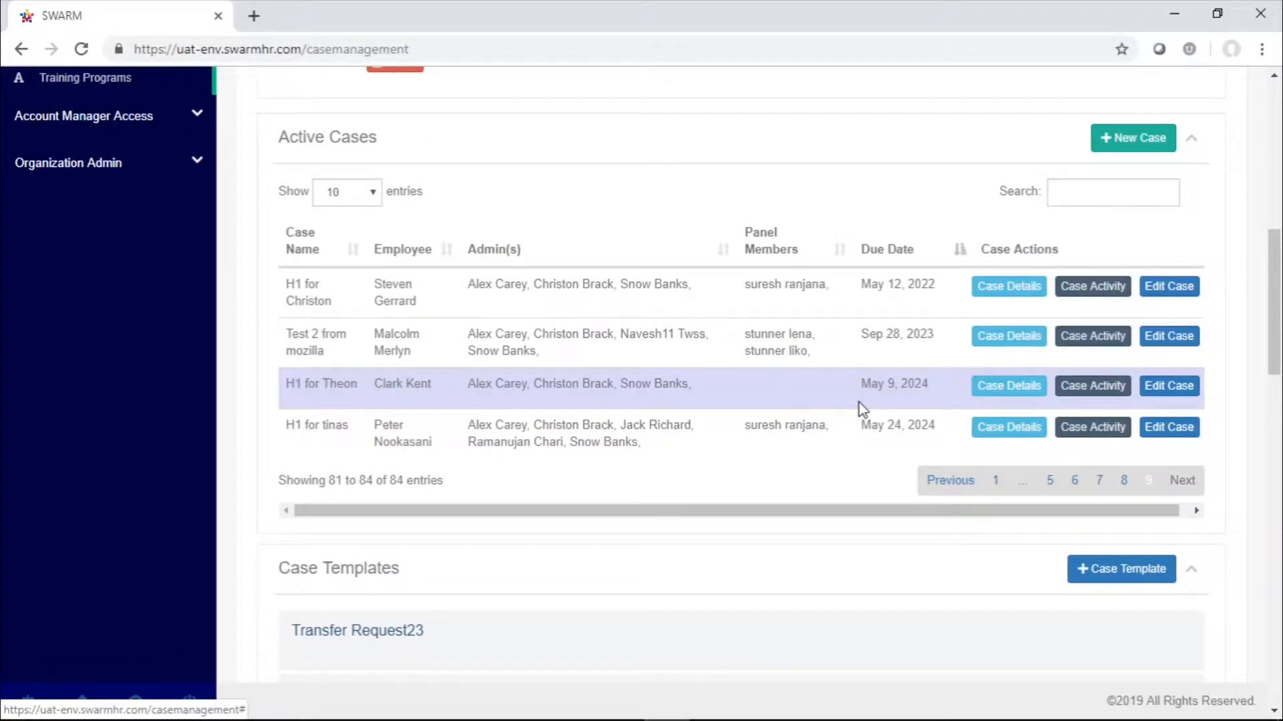
Search the active cases by the employee's first name and check the new H1 case's entry.
{"action": "left_click", "coordinate": [1078, 207]}
{"action": "type", "text": "jon"}
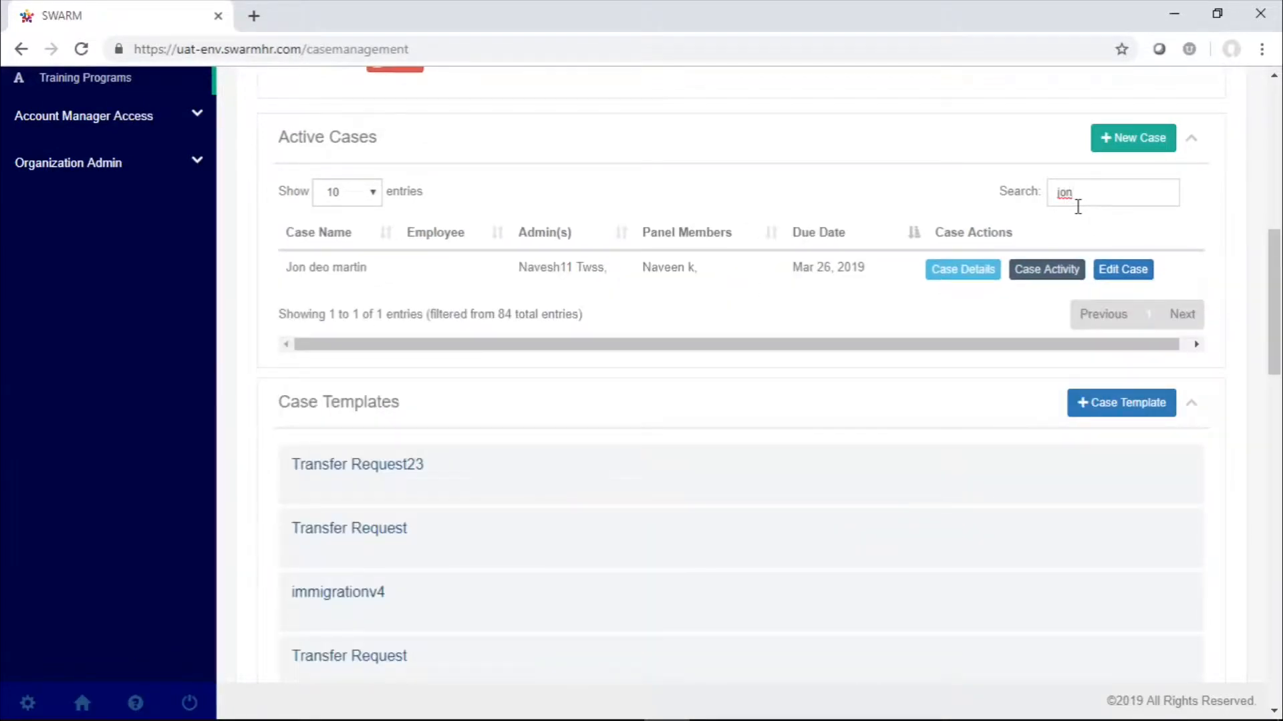
{"action": "key", "text": "BackSpace"}
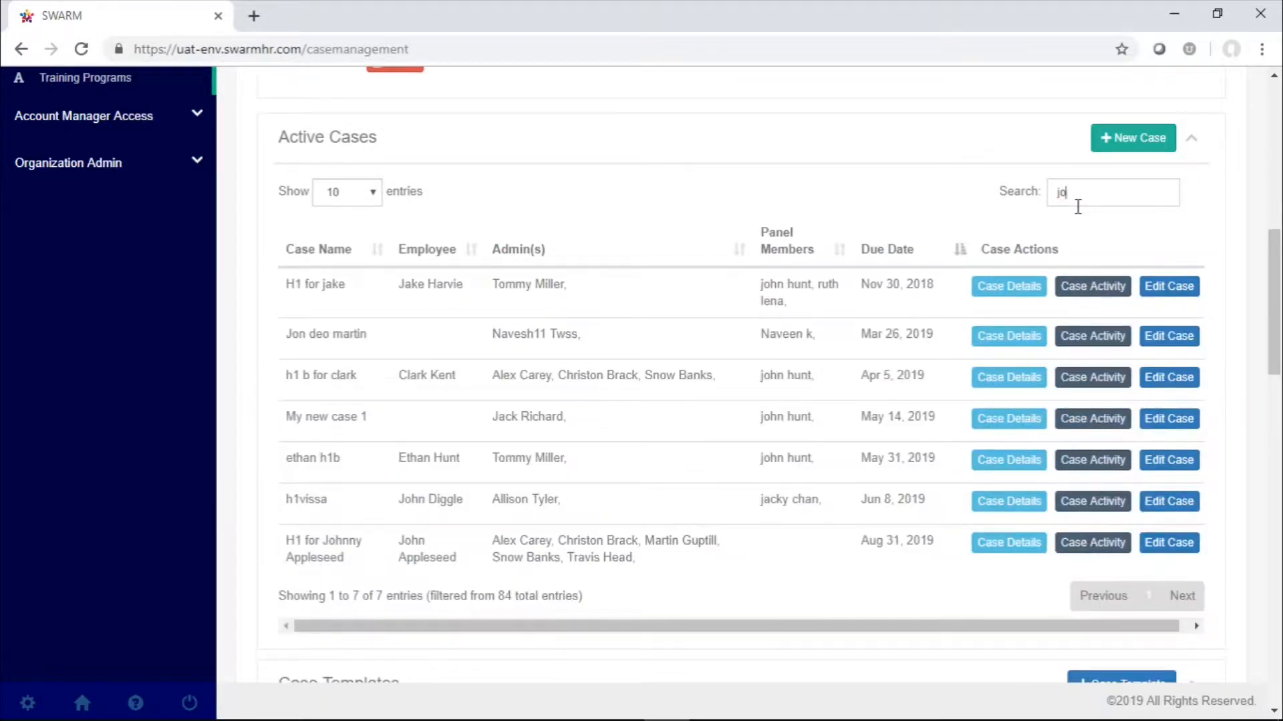
{"action": "type", "text": "hn"}
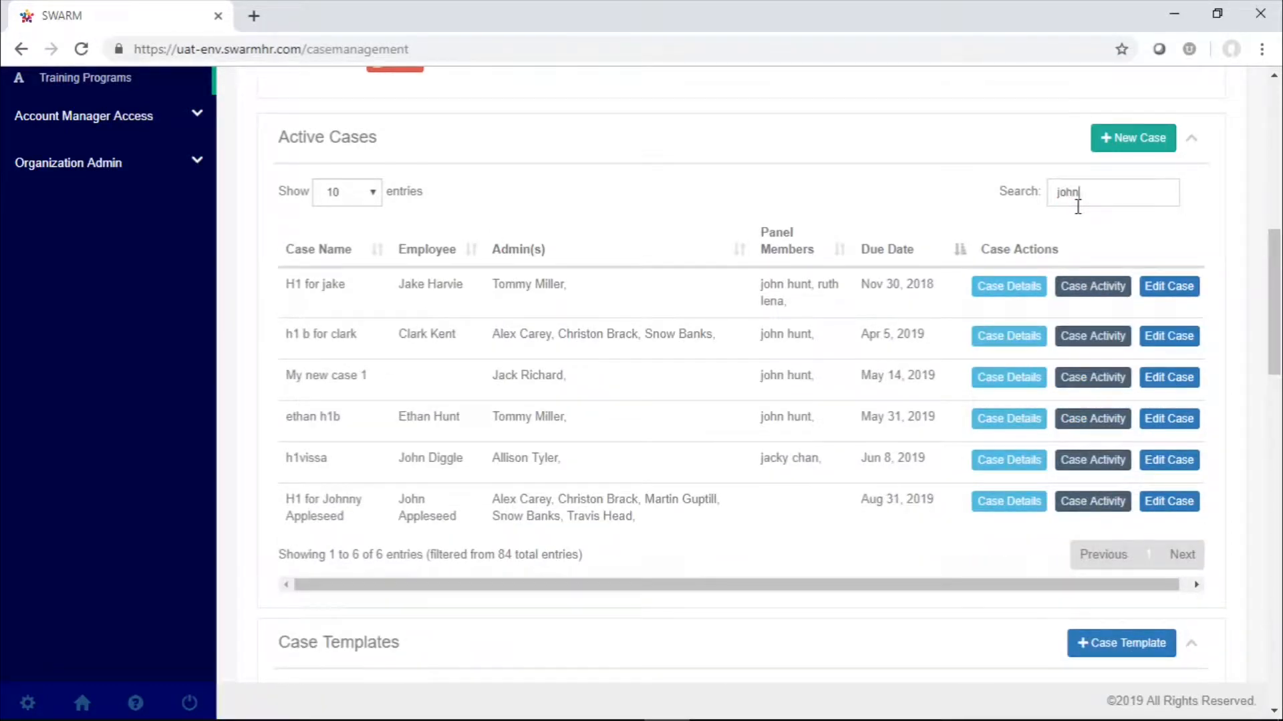
{"action": "type", "text": "d"}
{"action": "key", "text": "BackSpace"}
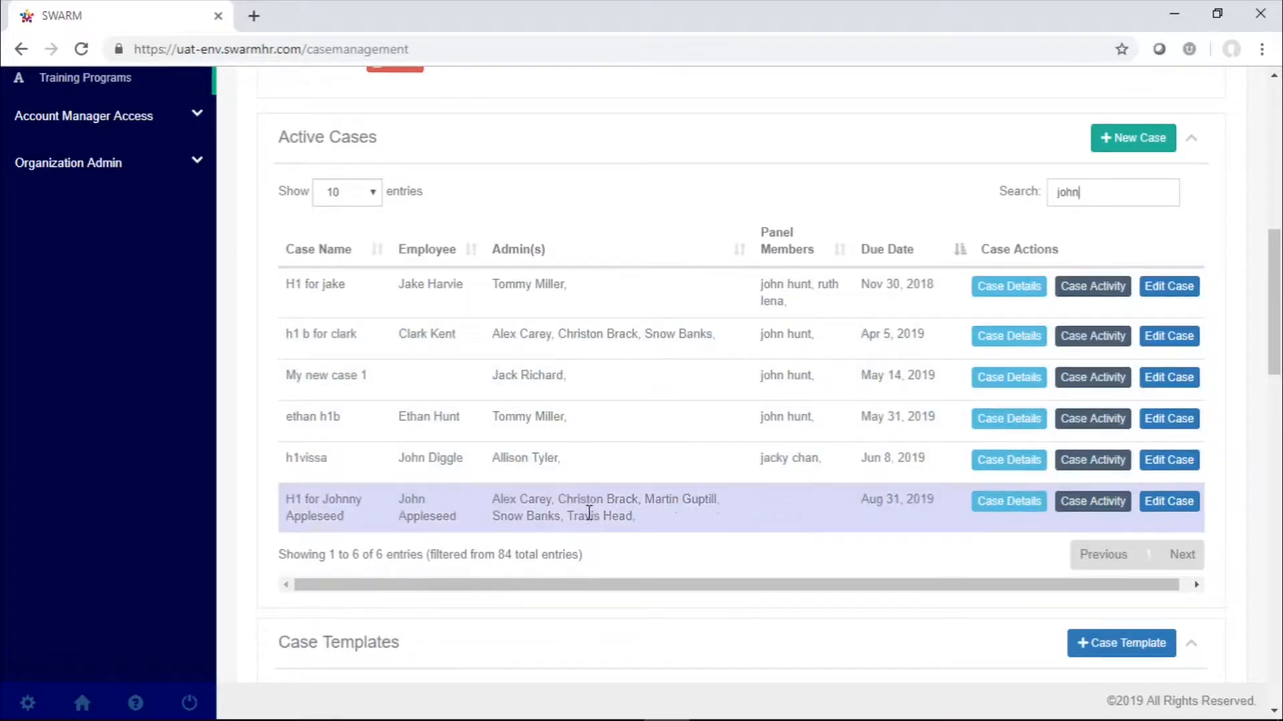
{"action": "scroll", "coordinate": [590, 516], "scroll_direction": "down", "scroll_amount": 1}
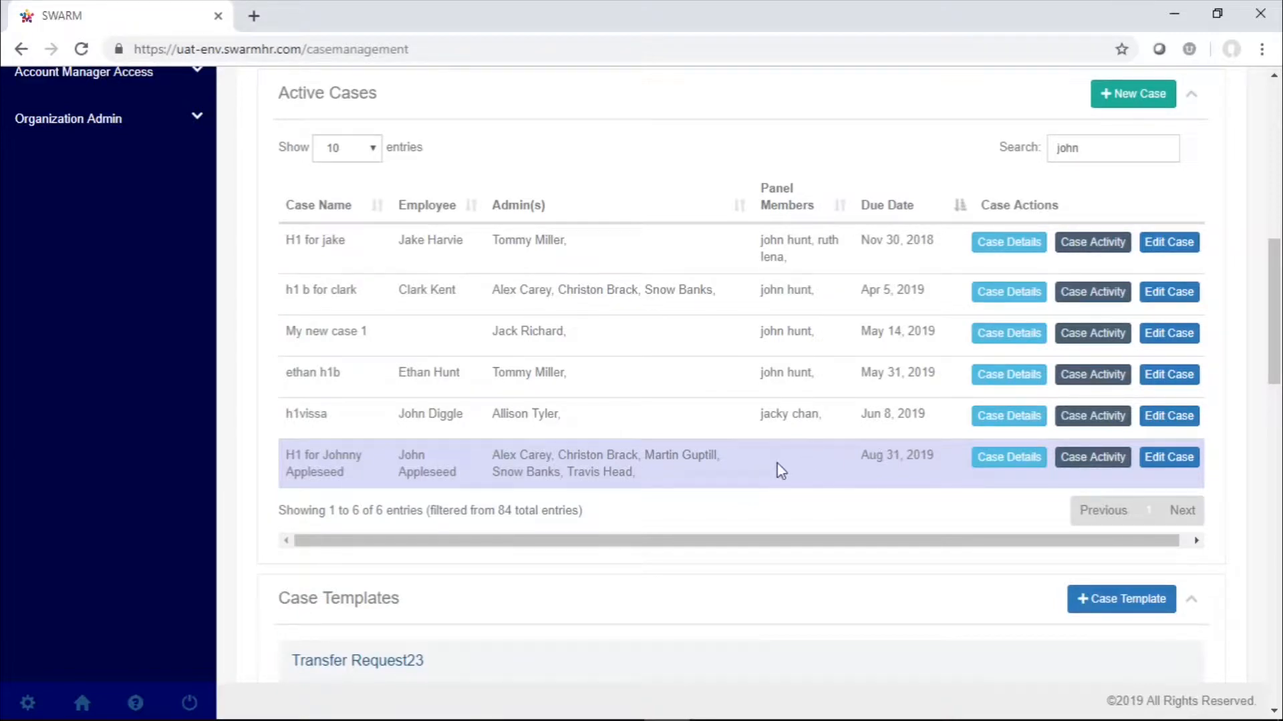
Open the details of the H1 case due Aug 31, 2019 and review its case notes area and documents list.
{"action": "left_click", "coordinate": [1017, 467]}
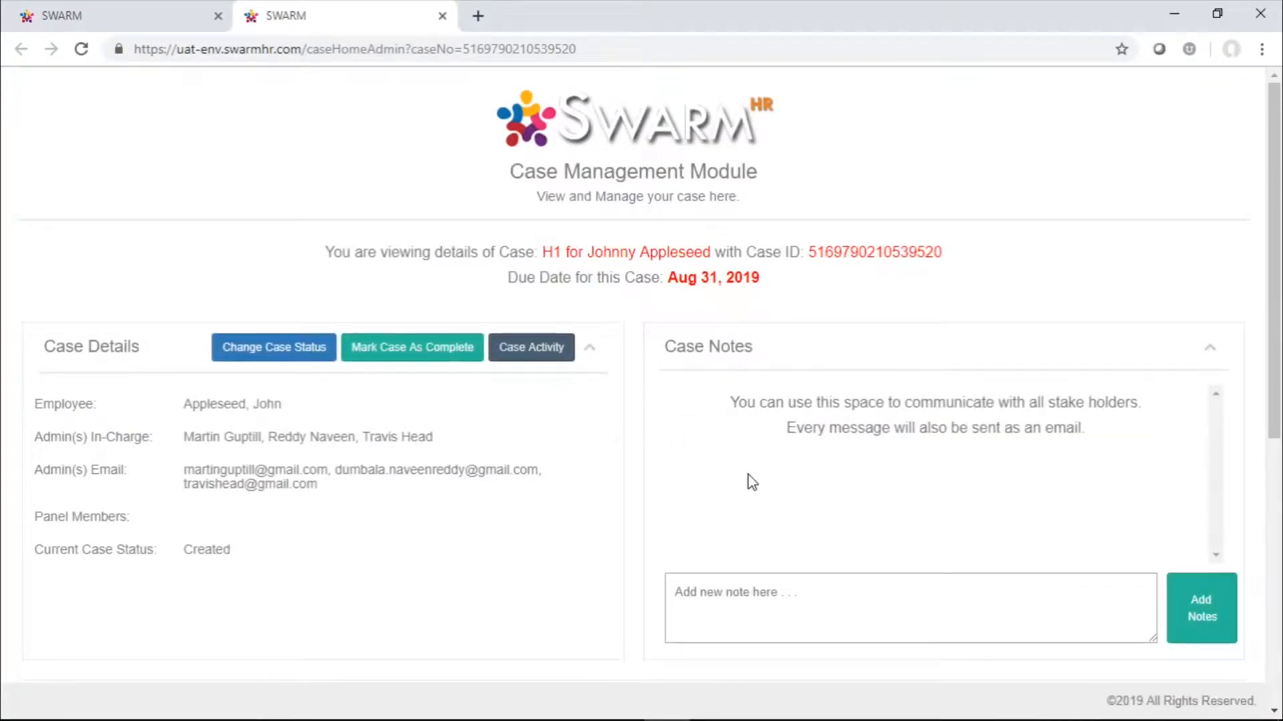
{"action": "scroll", "coordinate": [752, 481], "scroll_direction": "down", "scroll_amount": 1}
{"action": "left_click", "coordinate": [771, 526]}
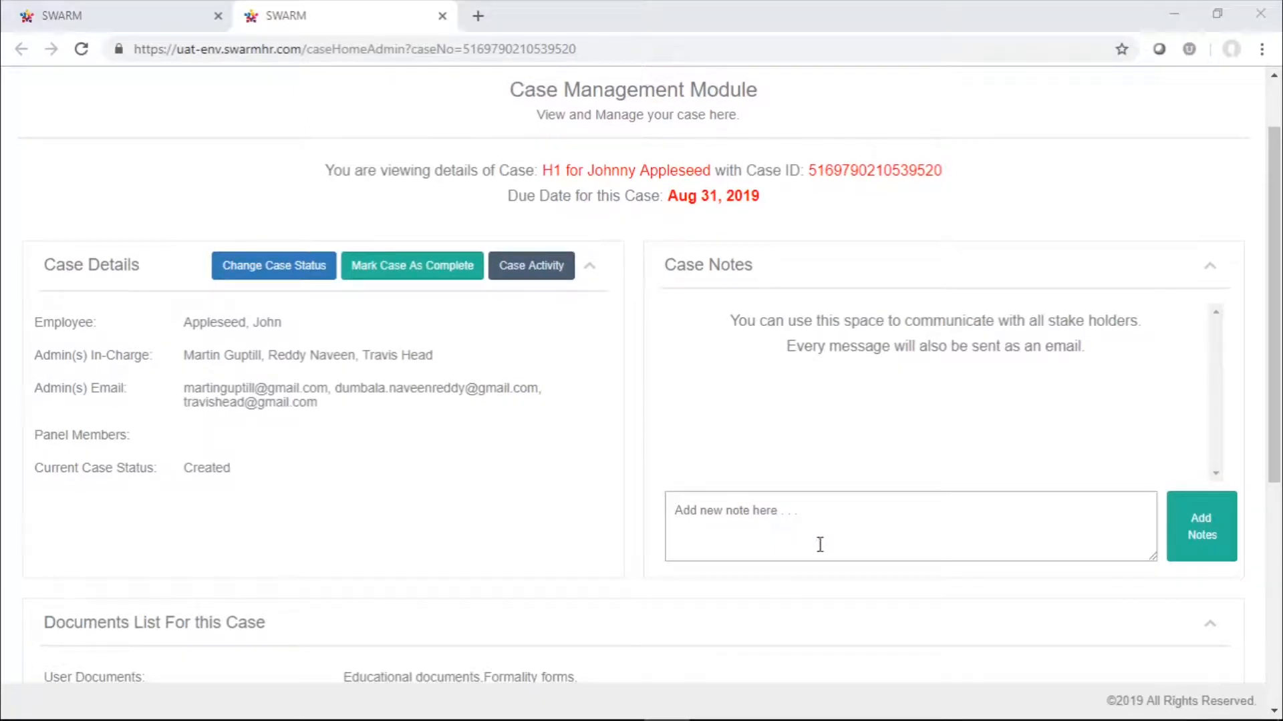
{"action": "left_click", "coordinate": [870, 527]}
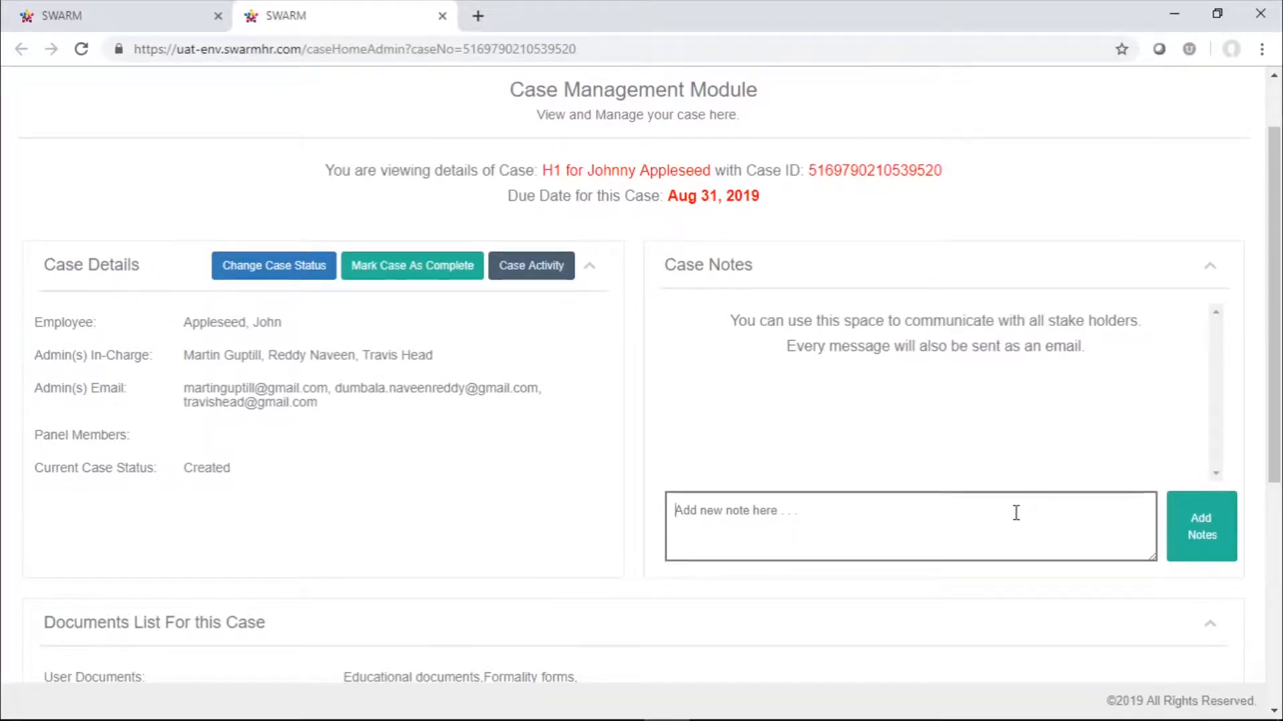
{"action": "scroll", "coordinate": [1016, 513], "scroll_direction": "down", "scroll_amount": 5}
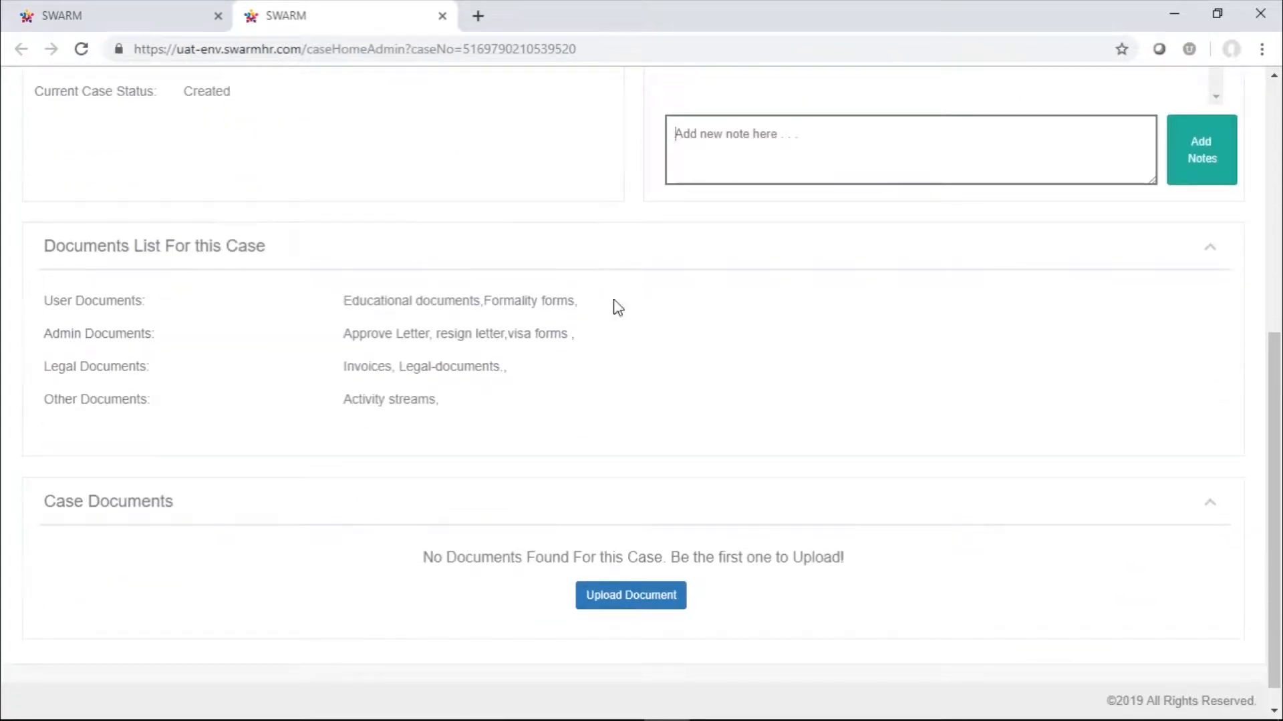
{"action": "scroll", "coordinate": [467, 332], "scroll_direction": "down", "scroll_amount": 1}
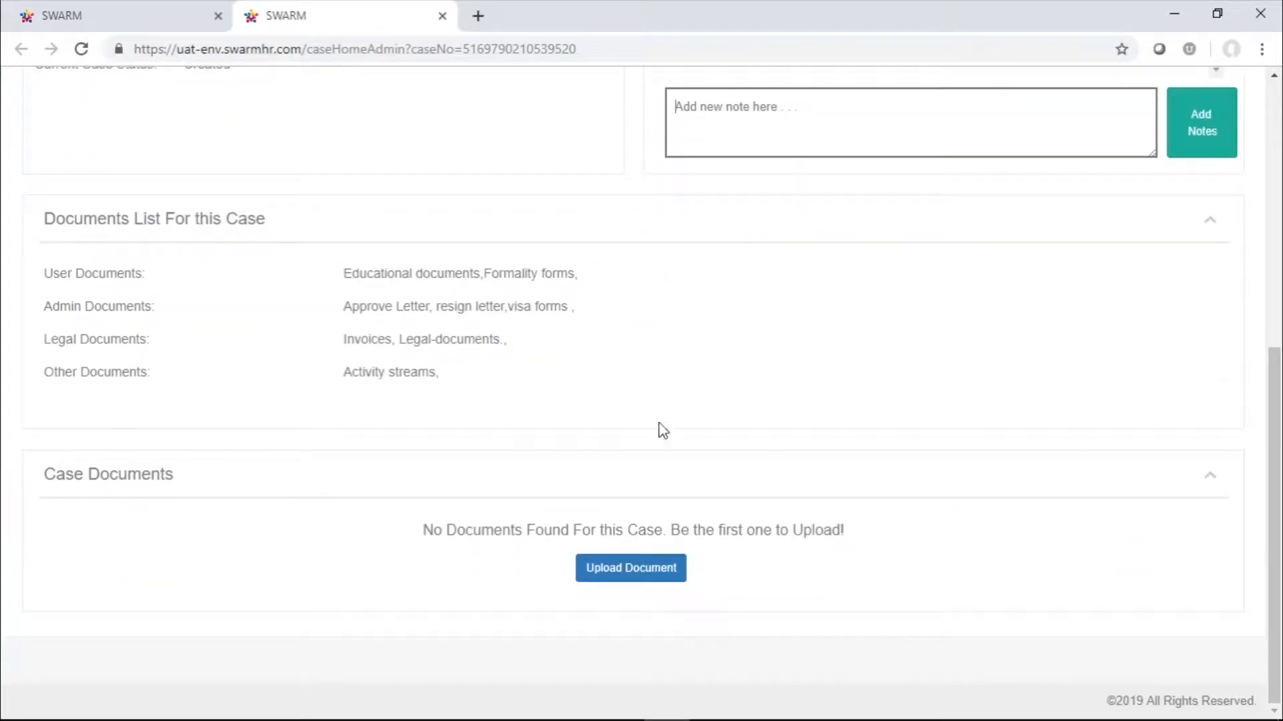
Start a new case document upload with the document type visa forms and the document name Visa.
{"action": "left_click", "coordinate": [665, 573]}
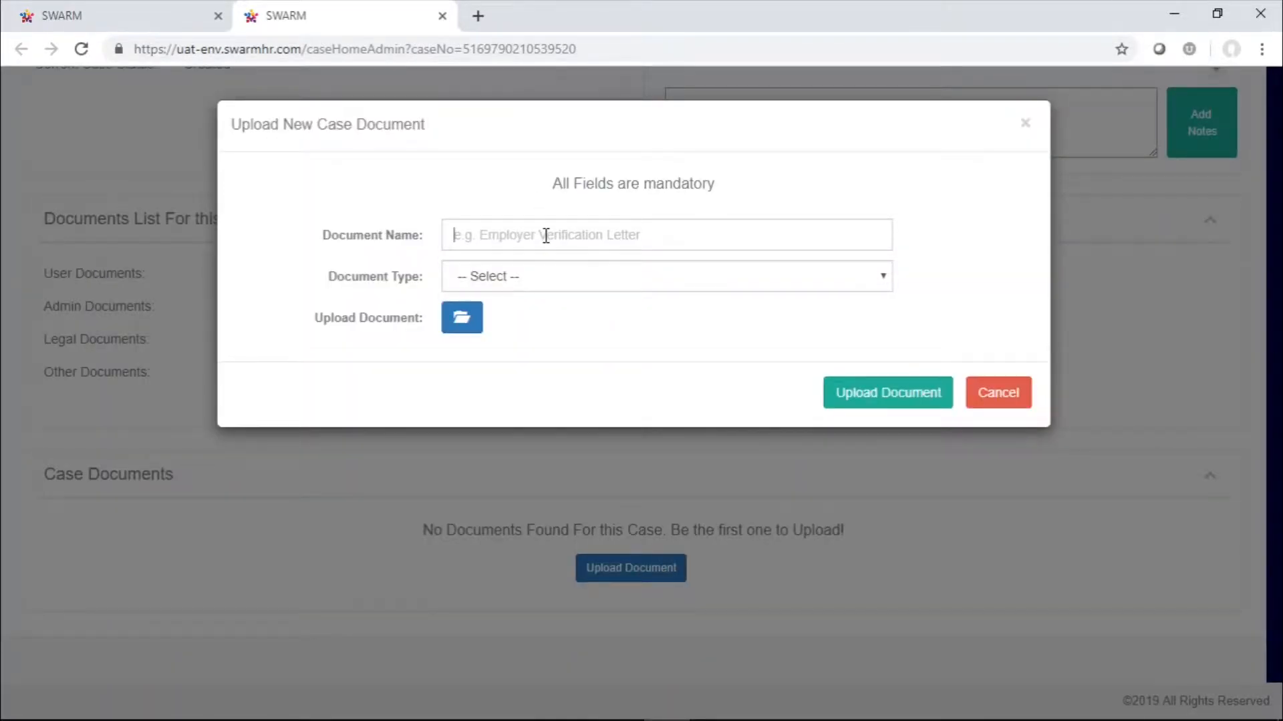
{"action": "left_click", "coordinate": [545, 279]}
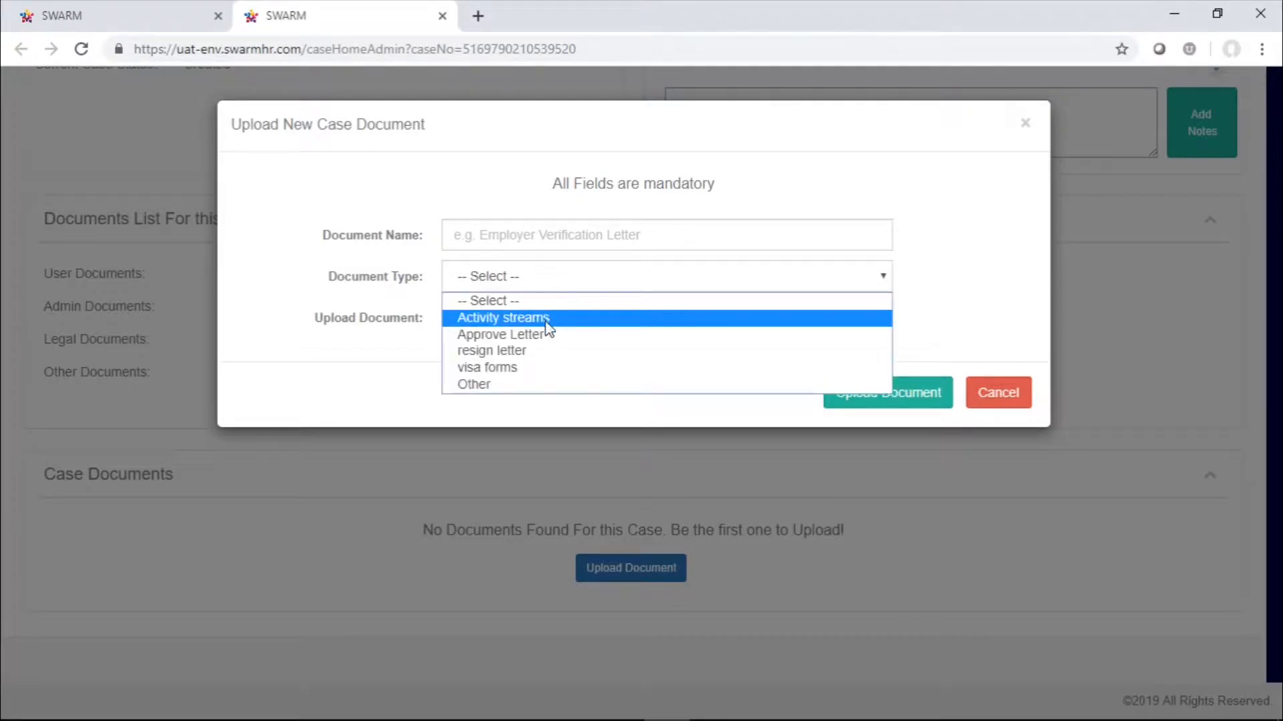
{"action": "left_click", "coordinate": [545, 369]}
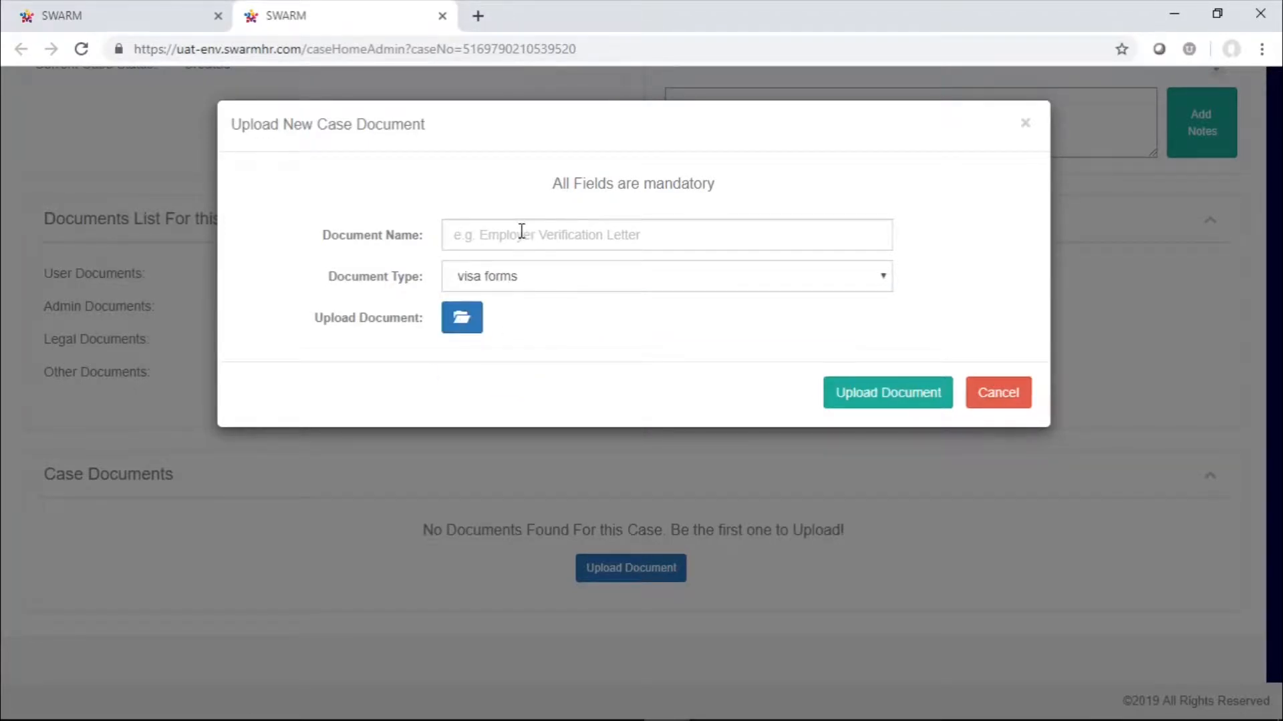
{"action": "type", "text": "Visa"}
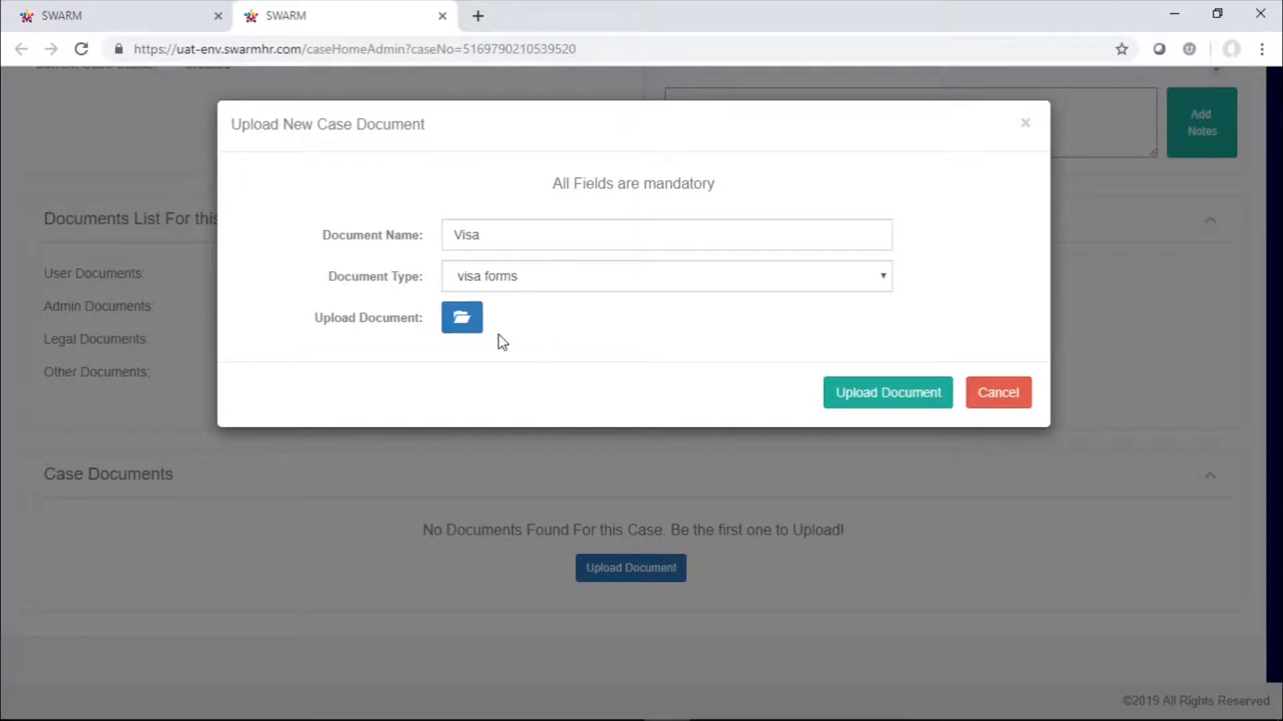
Attach the SWARM Document PDF from the Desktop folder to the Visa entry and upload it to the case.
{"action": "left_click", "coordinate": [445, 325]}
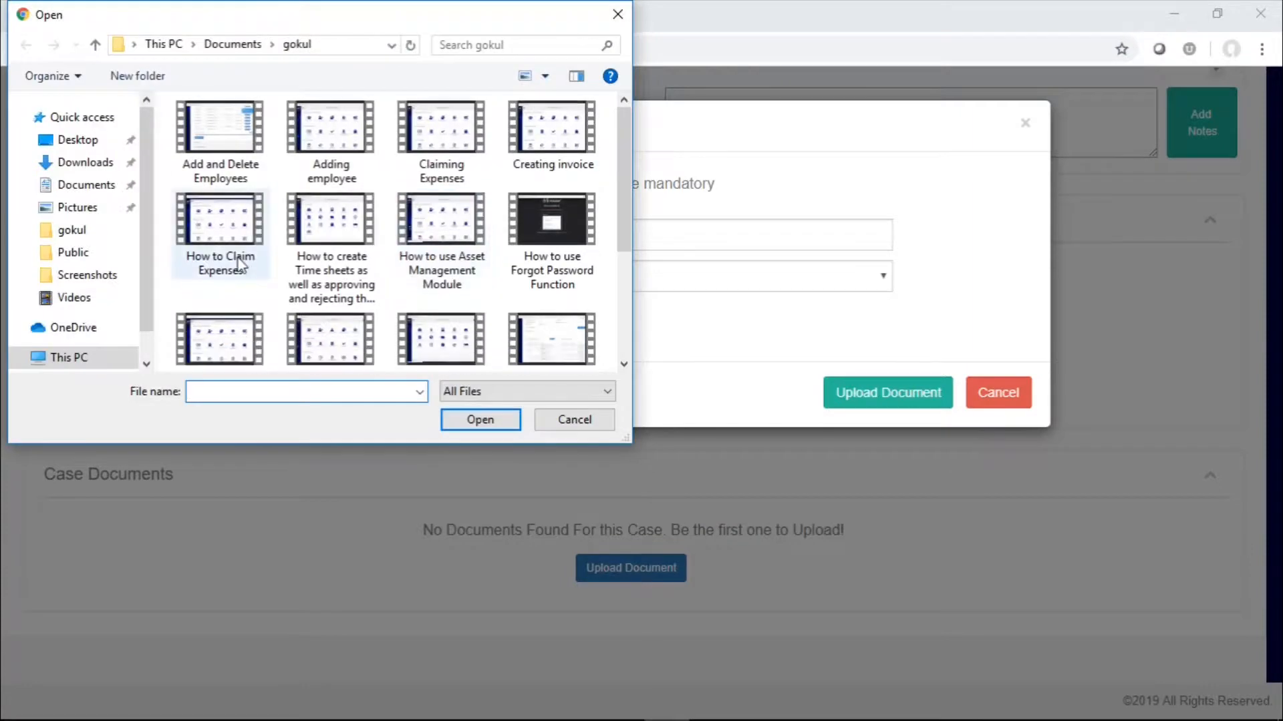
{"action": "left_click", "coordinate": [48, 191]}
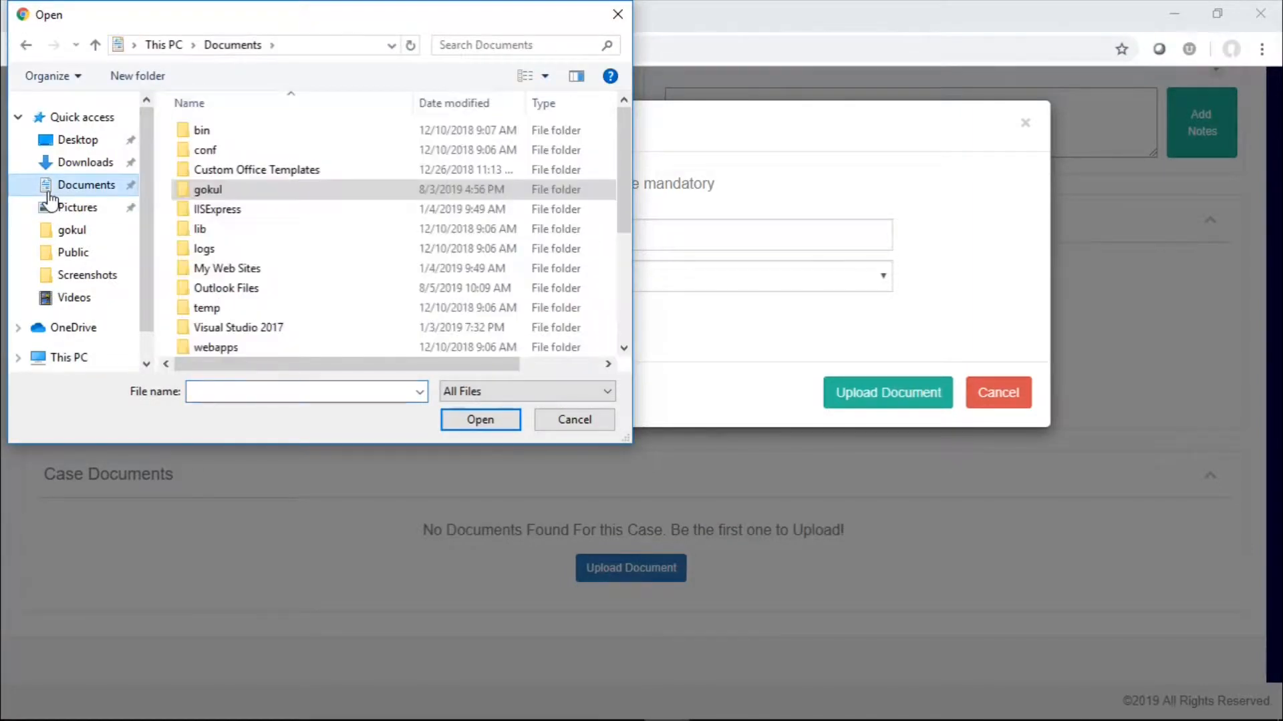
{"action": "left_click", "coordinate": [52, 142]}
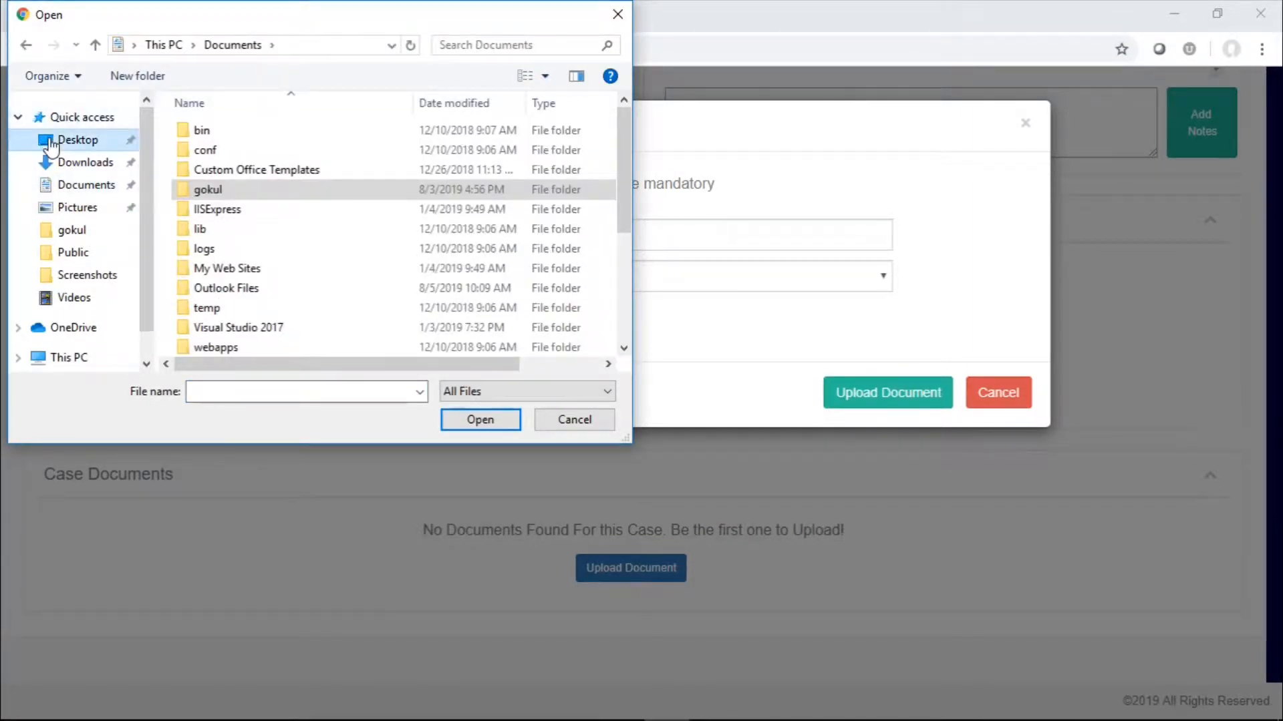
{"action": "left_click", "coordinate": [193, 177]}
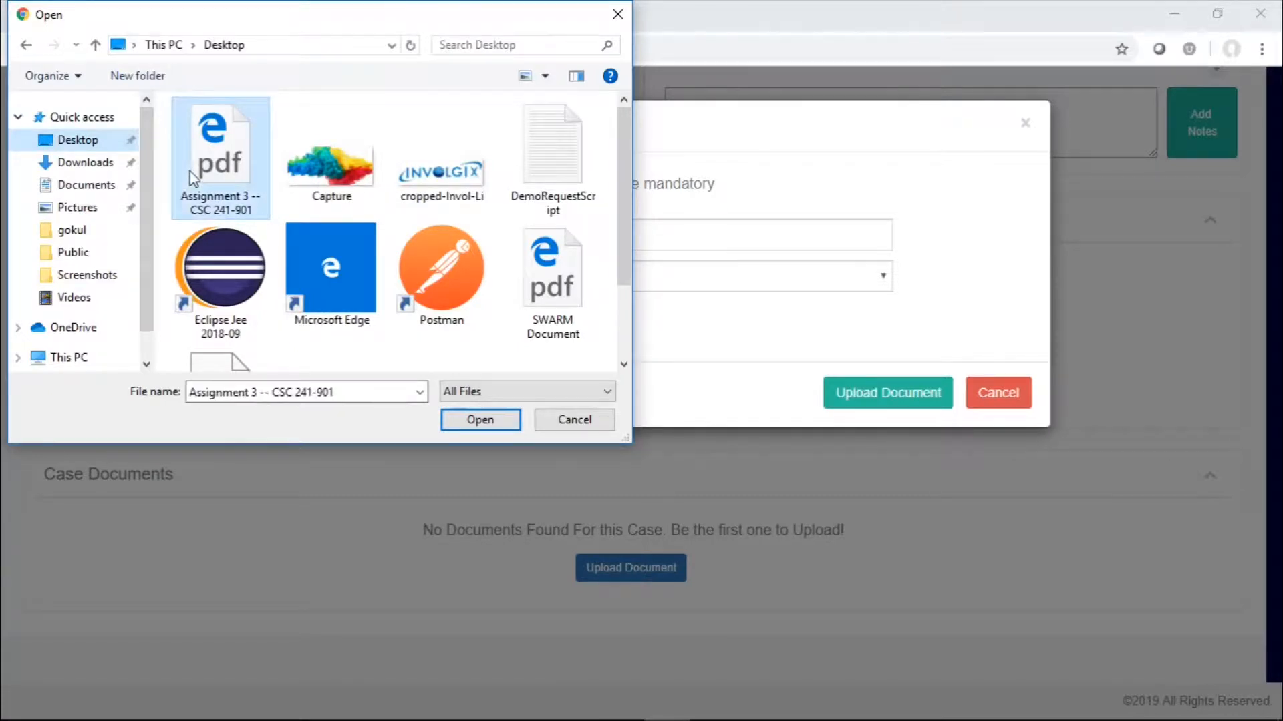
{"action": "left_click", "coordinate": [547, 324]}
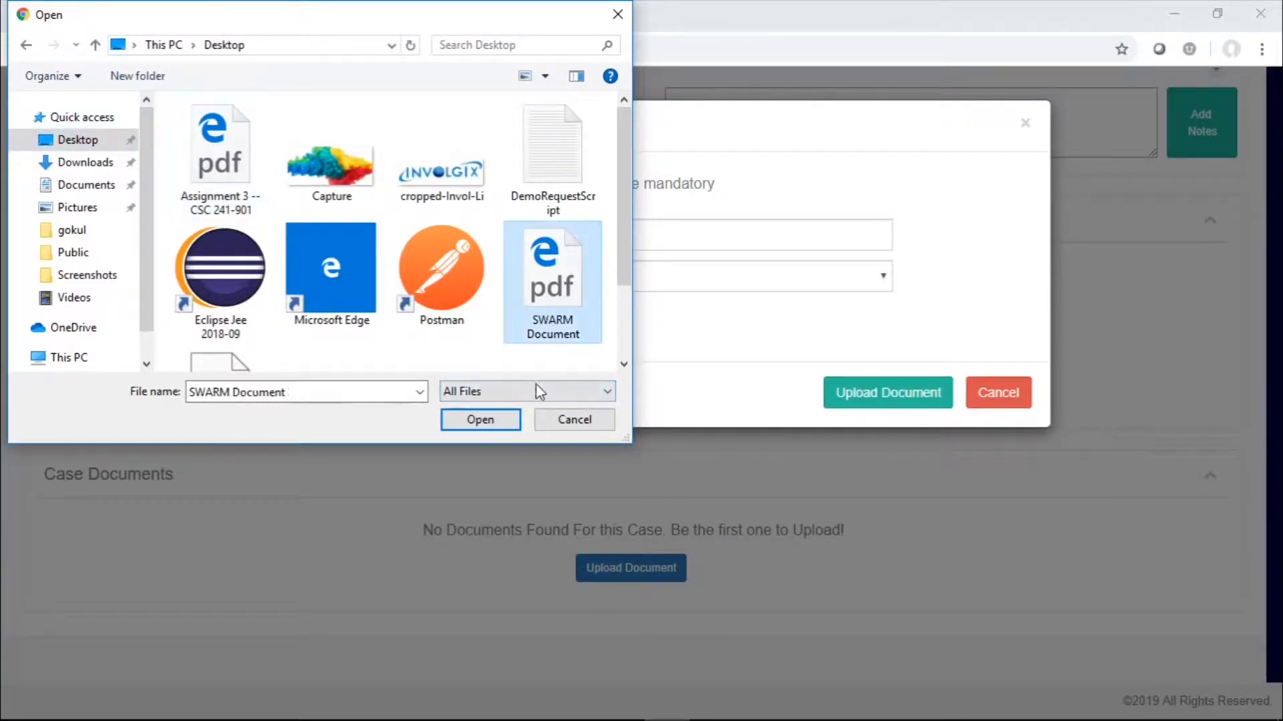
{"action": "left_click", "coordinate": [490, 419]}
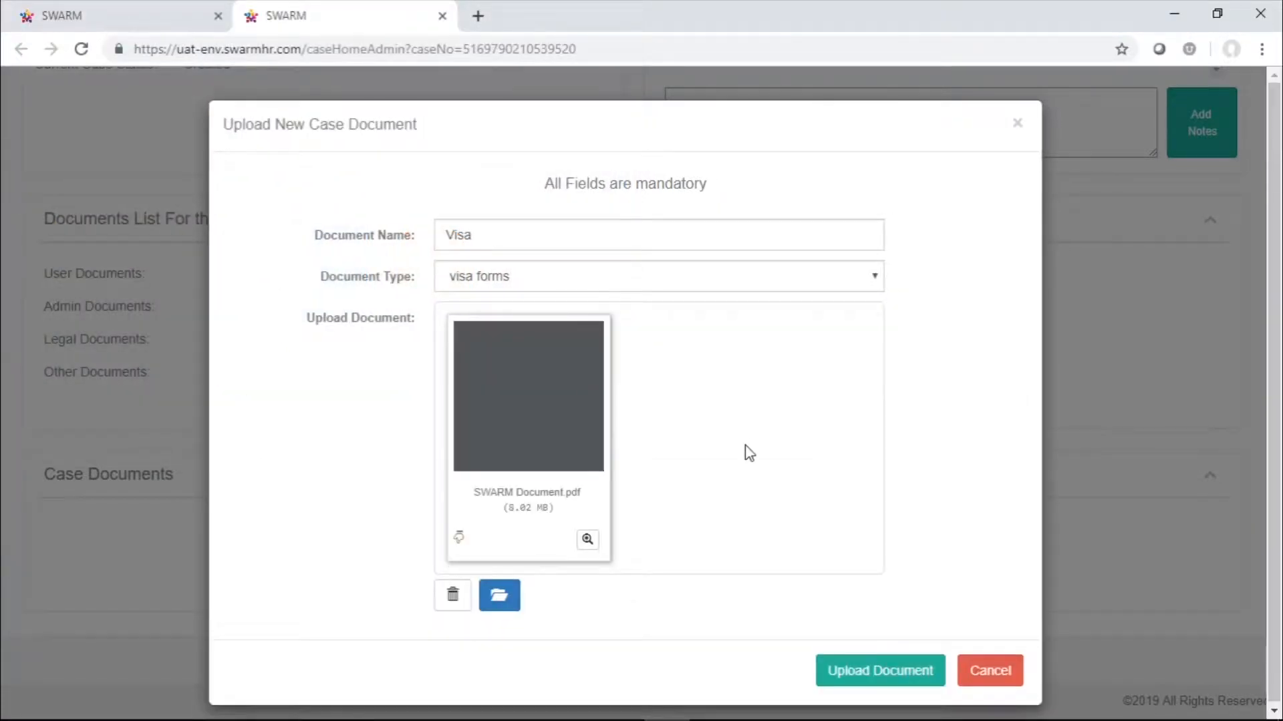
{"action": "left_click", "coordinate": [906, 658]}
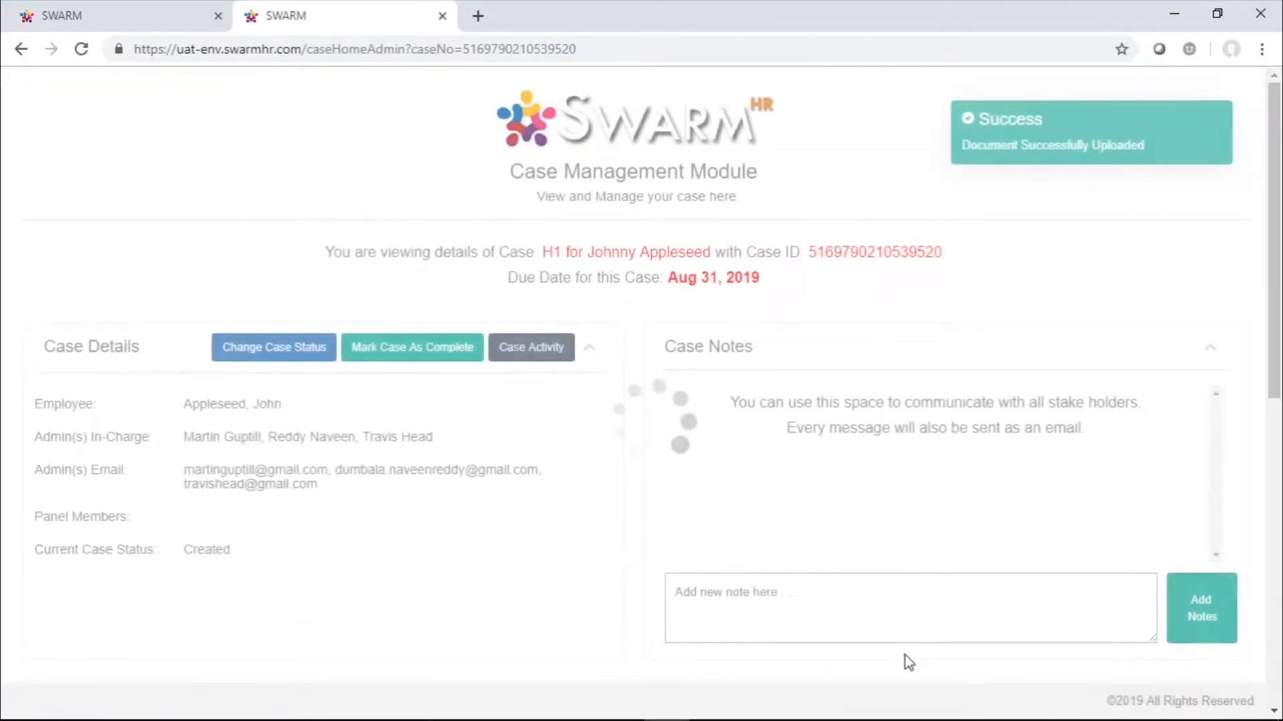
View the uploaded Visa document from the Case Documents list, close it and download a copy.
{"action": "scroll", "coordinate": [907, 661], "scroll_direction": "down", "scroll_amount": 5}
{"action": "scroll", "coordinate": [907, 662], "scroll_direction": "down", "scroll_amount": 3}
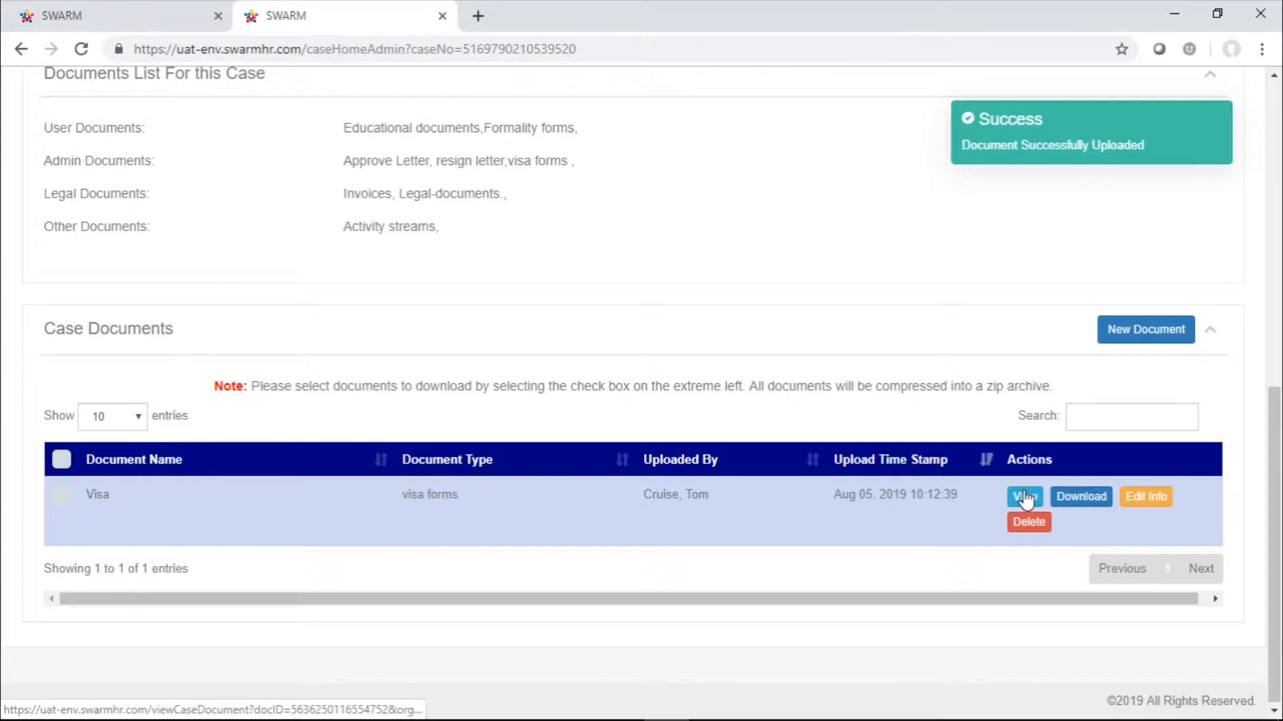
{"action": "left_click", "coordinate": [1025, 498]}
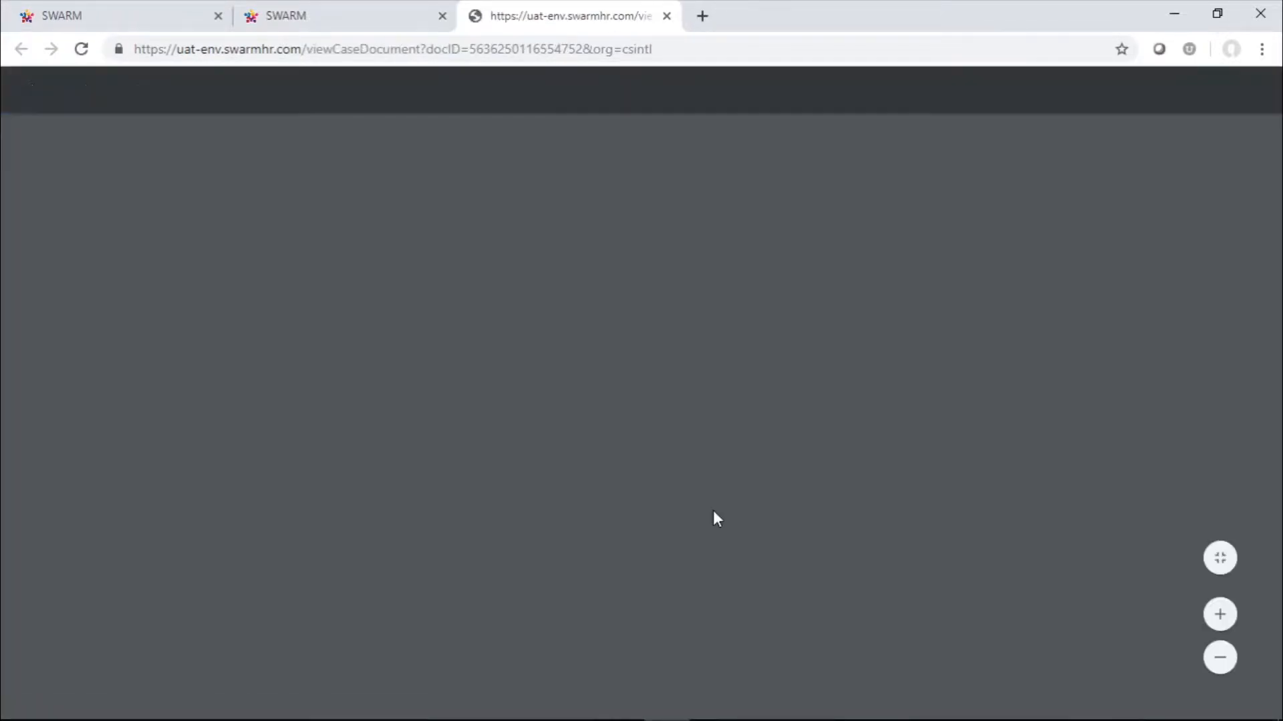
{"action": "left_click", "coordinate": [667, 16]}
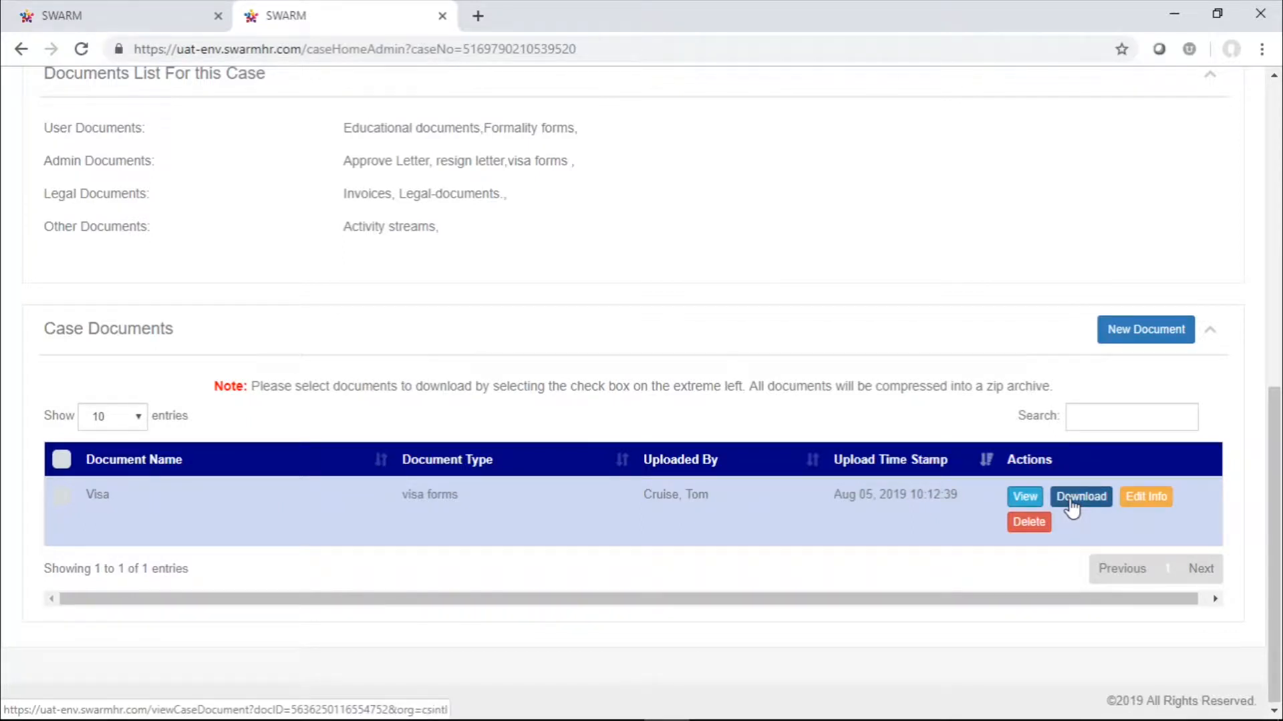
{"action": "left_click", "coordinate": [1071, 507]}
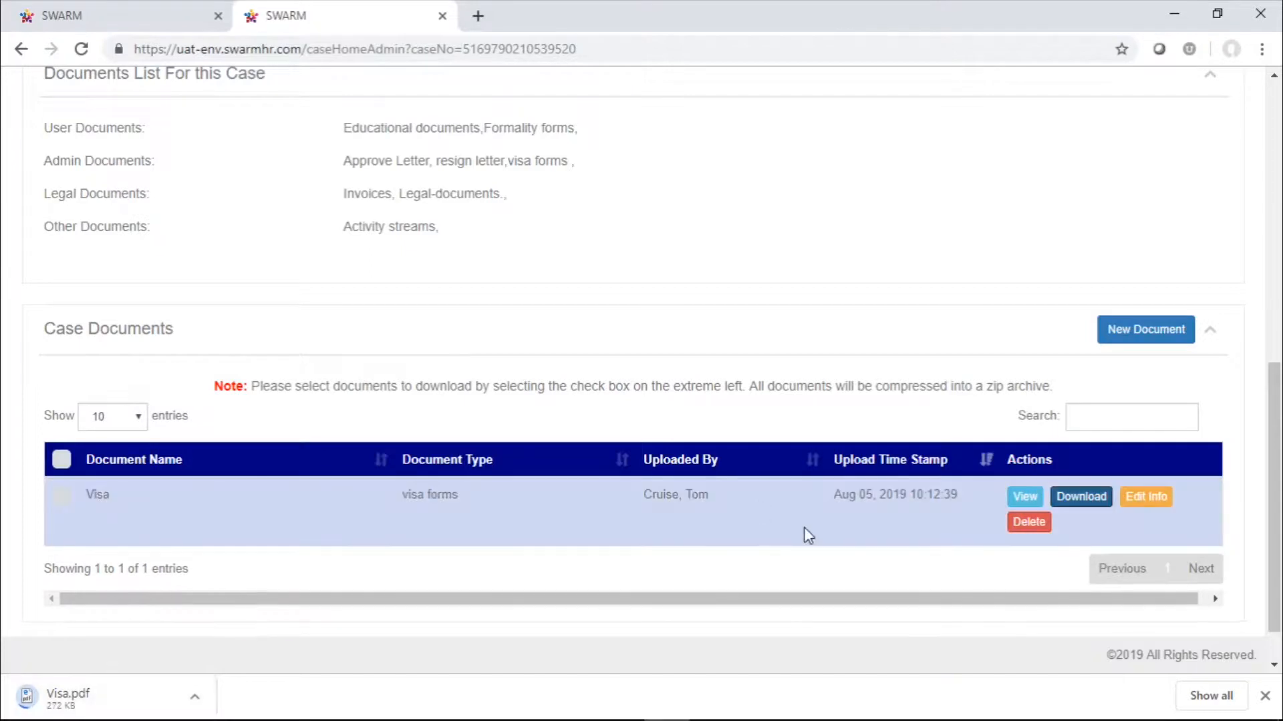
Rename the Visa case document to "Visa for Case" and save the updated document info.
{"action": "left_click", "coordinate": [1149, 497]}
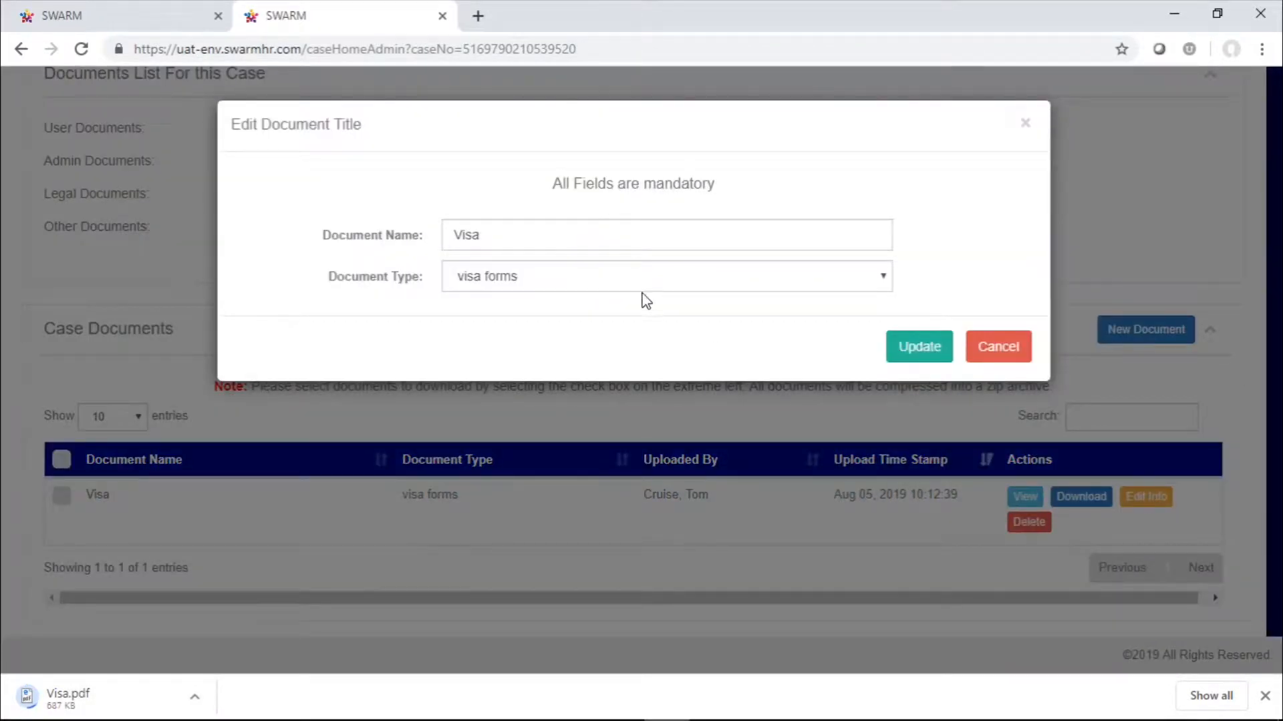
{"action": "left_click", "coordinate": [999, 346]}
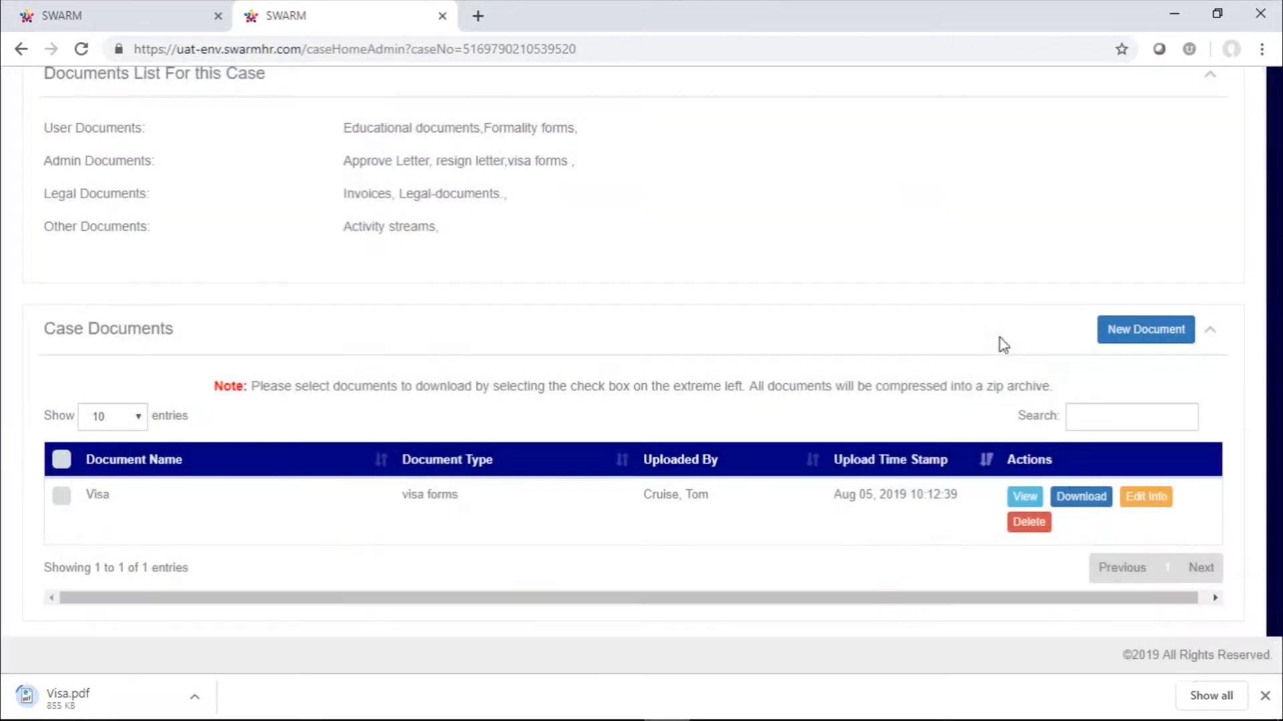
{"action": "left_click", "coordinate": [1146, 499]}
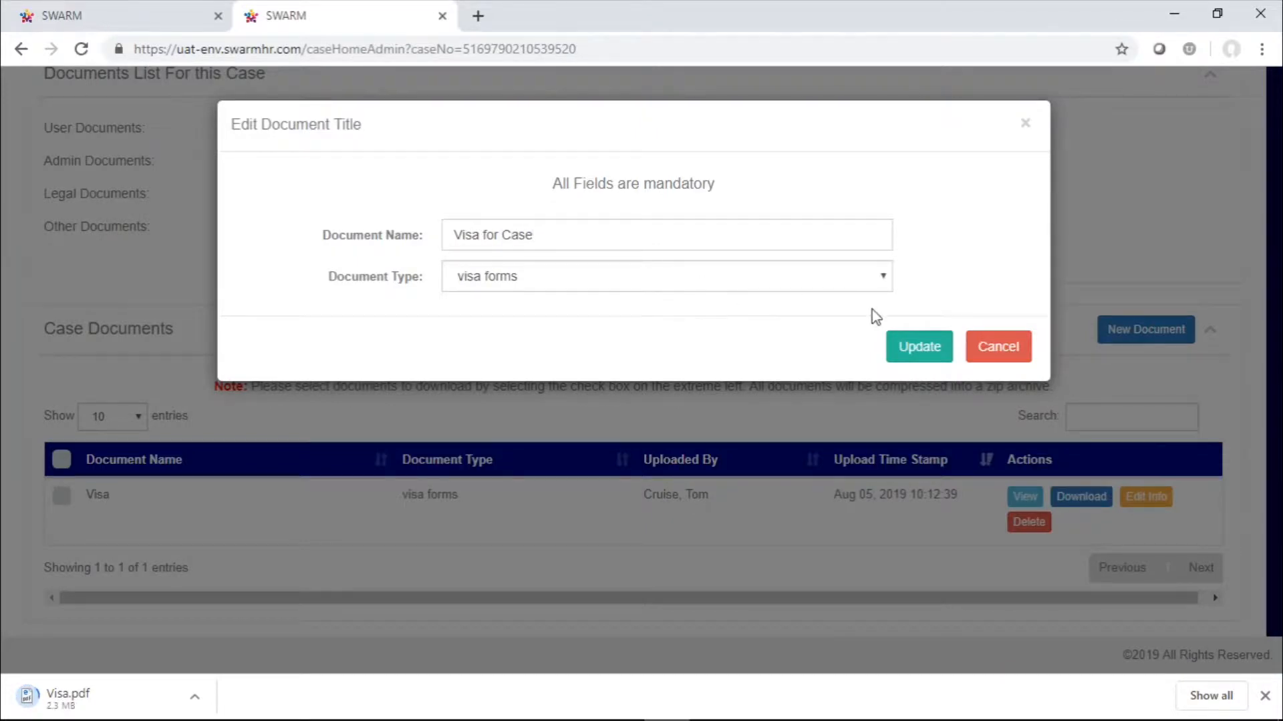
{"action": "left_click", "coordinate": [895, 348]}
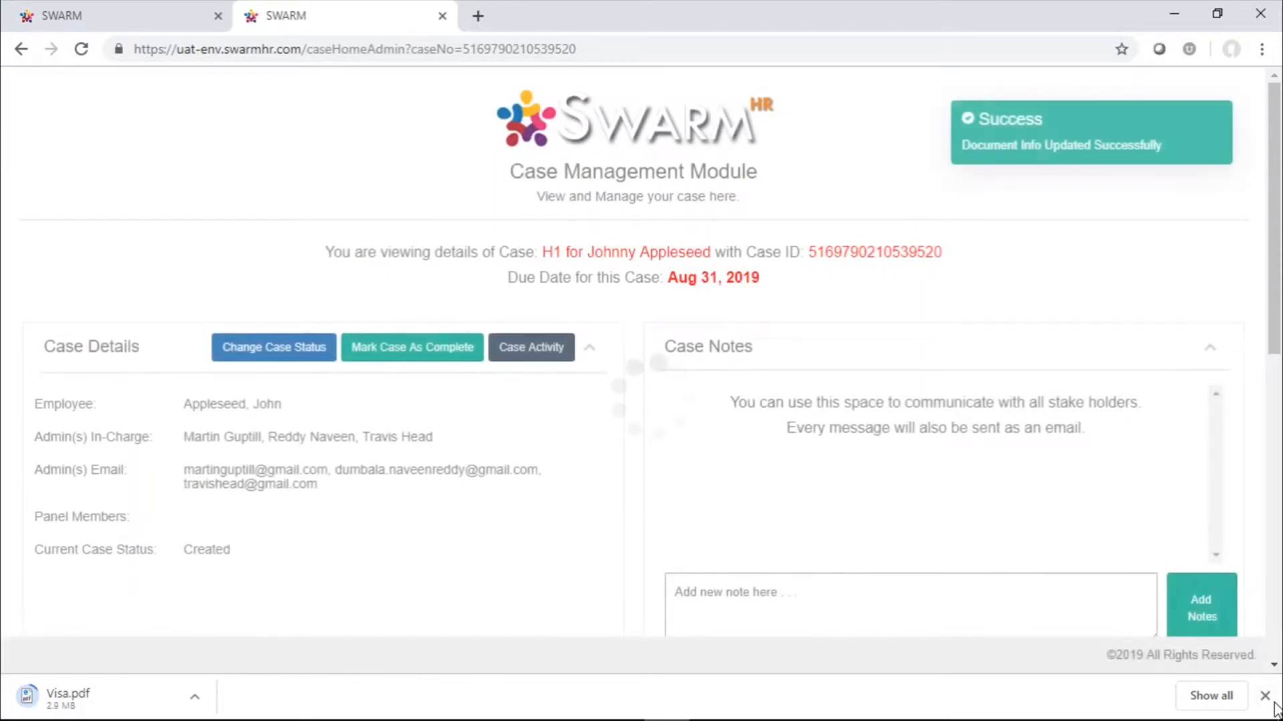
Delete the "Visa for Case" document from the Case Documents list.
{"action": "left_click", "coordinate": [1264, 696]}
{"action": "scroll", "coordinate": [1010, 475], "scroll_direction": "down", "scroll_amount": 9}
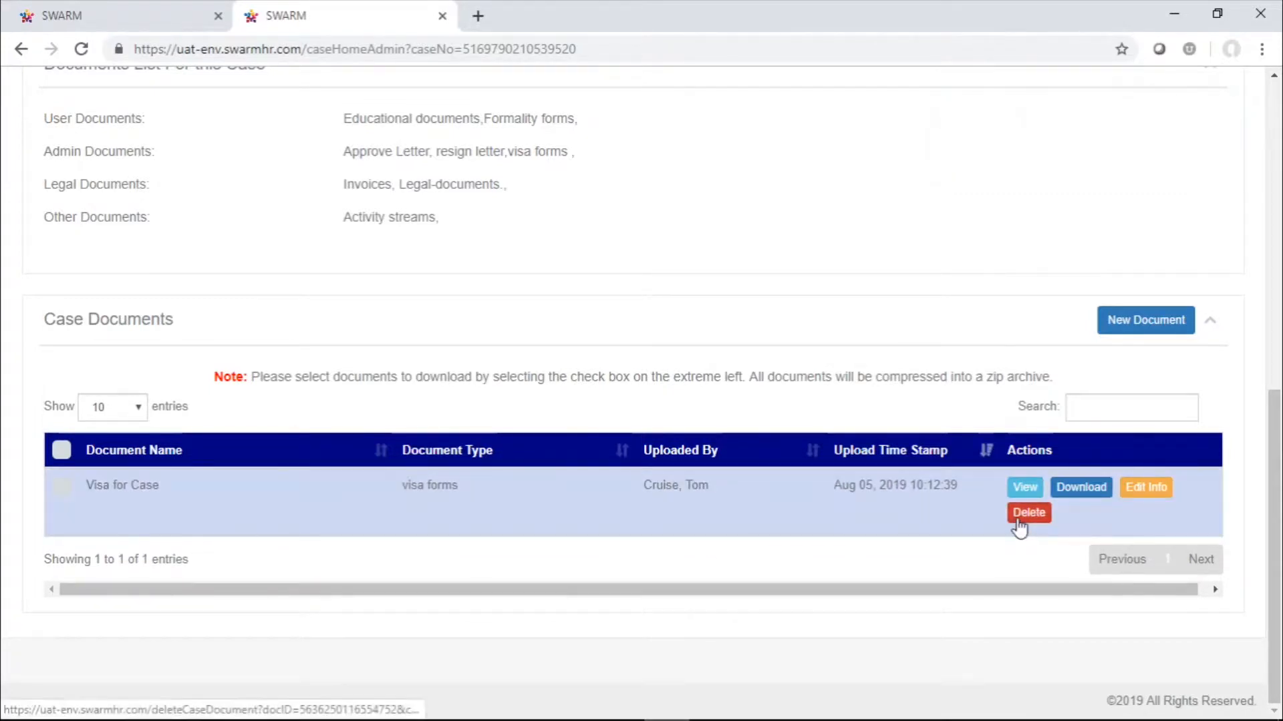
{"action": "left_click", "coordinate": [1018, 521]}
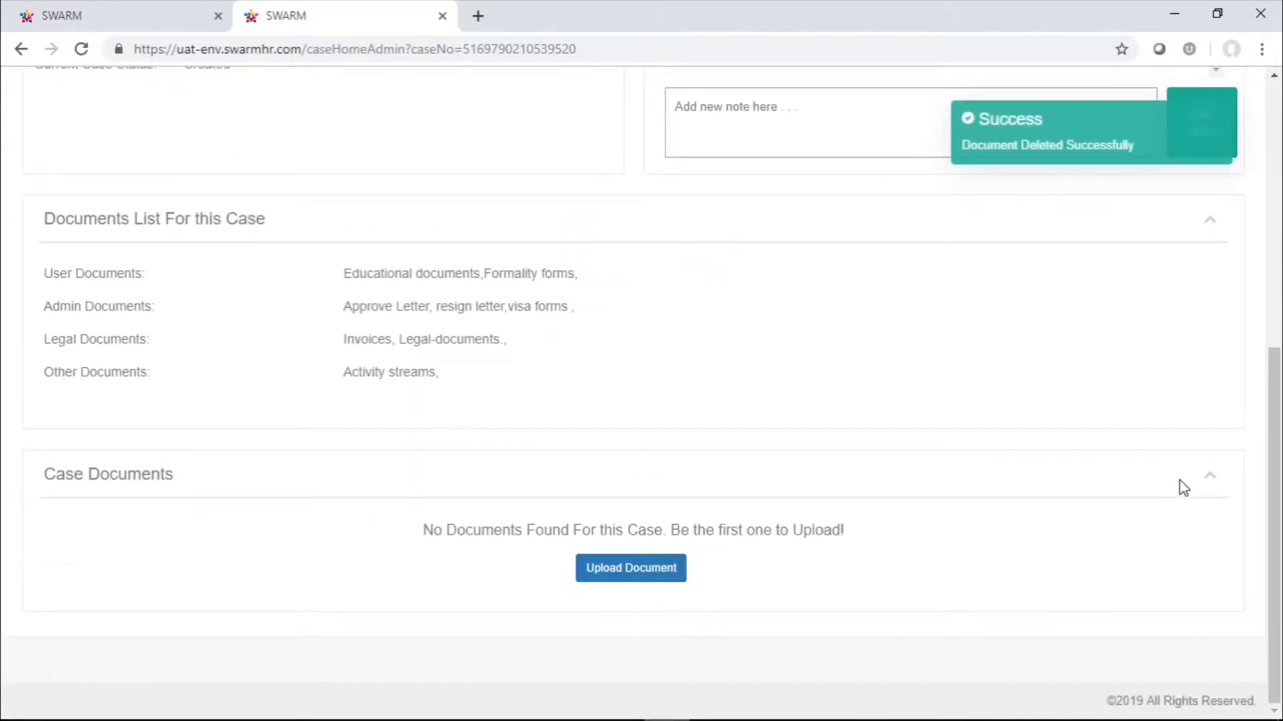
Add the note "This is a test" to the case notes.
{"action": "scroll", "coordinate": [1179, 487], "scroll_direction": "up", "scroll_amount": 4}
{"action": "scroll", "coordinate": [1184, 487], "scroll_direction": "up", "scroll_amount": 2}
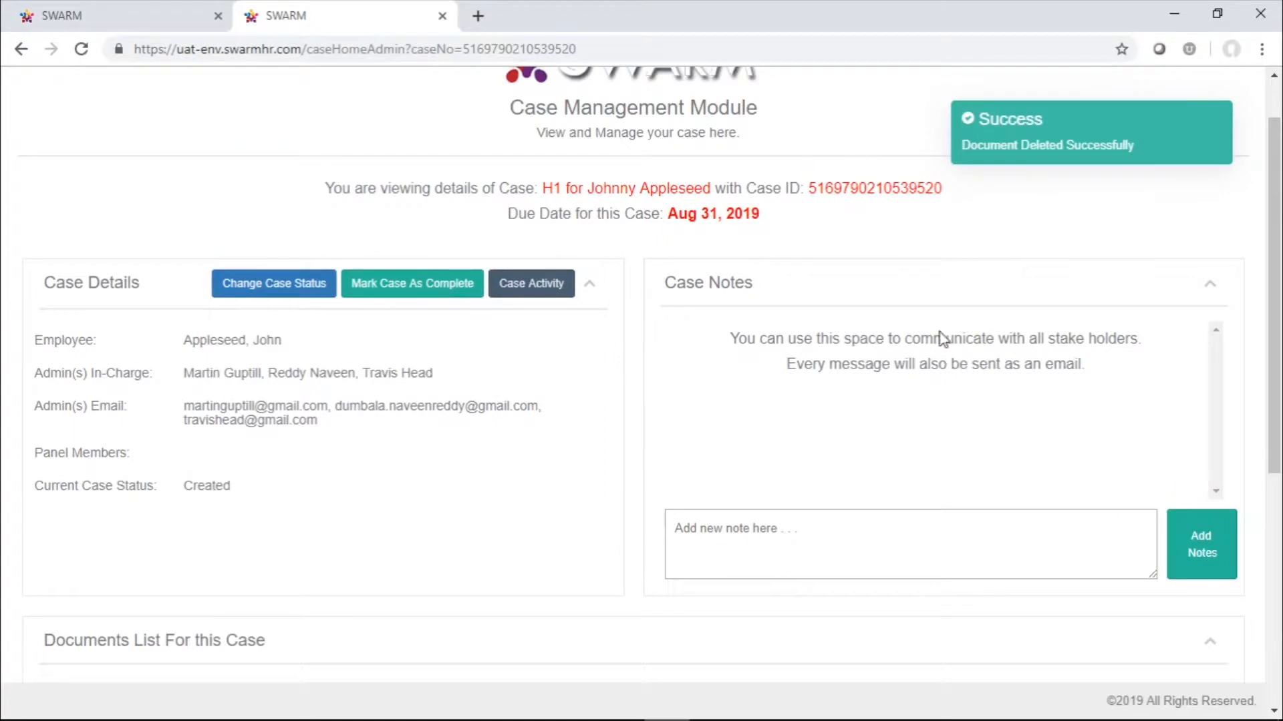
{"action": "left_click", "coordinate": [761, 528]}
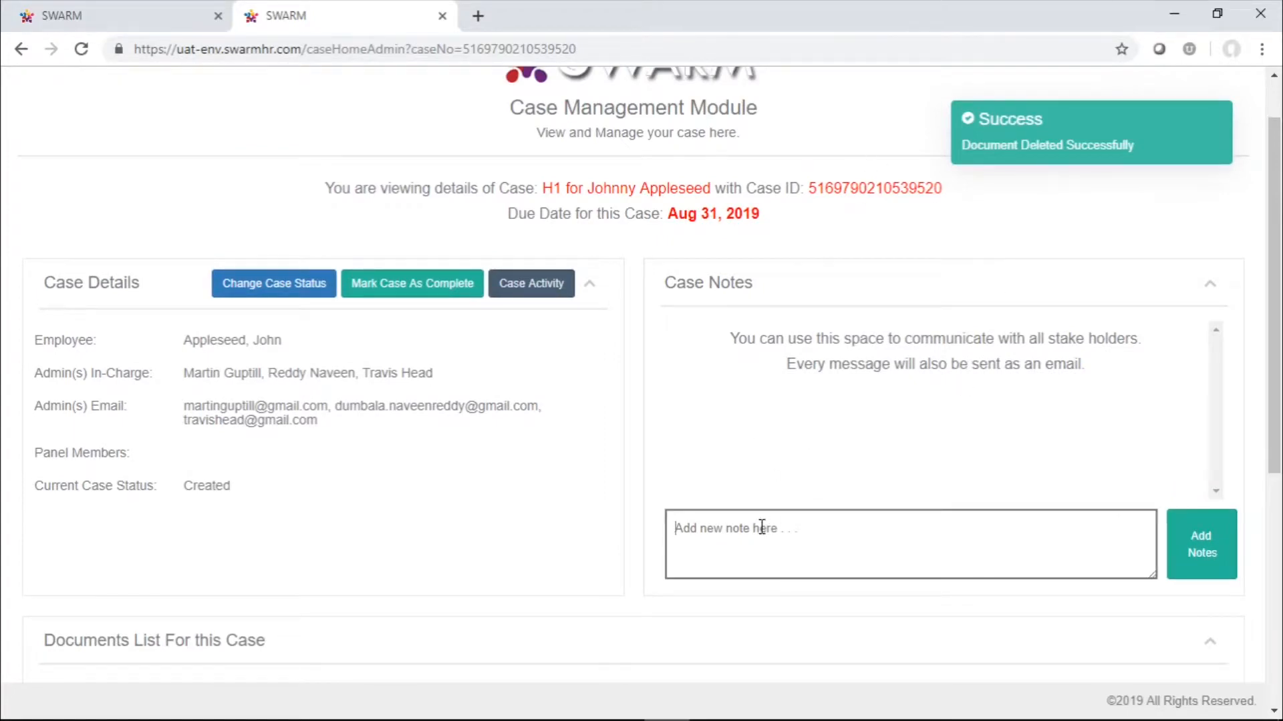
{"action": "type", "text": "This is a test"}
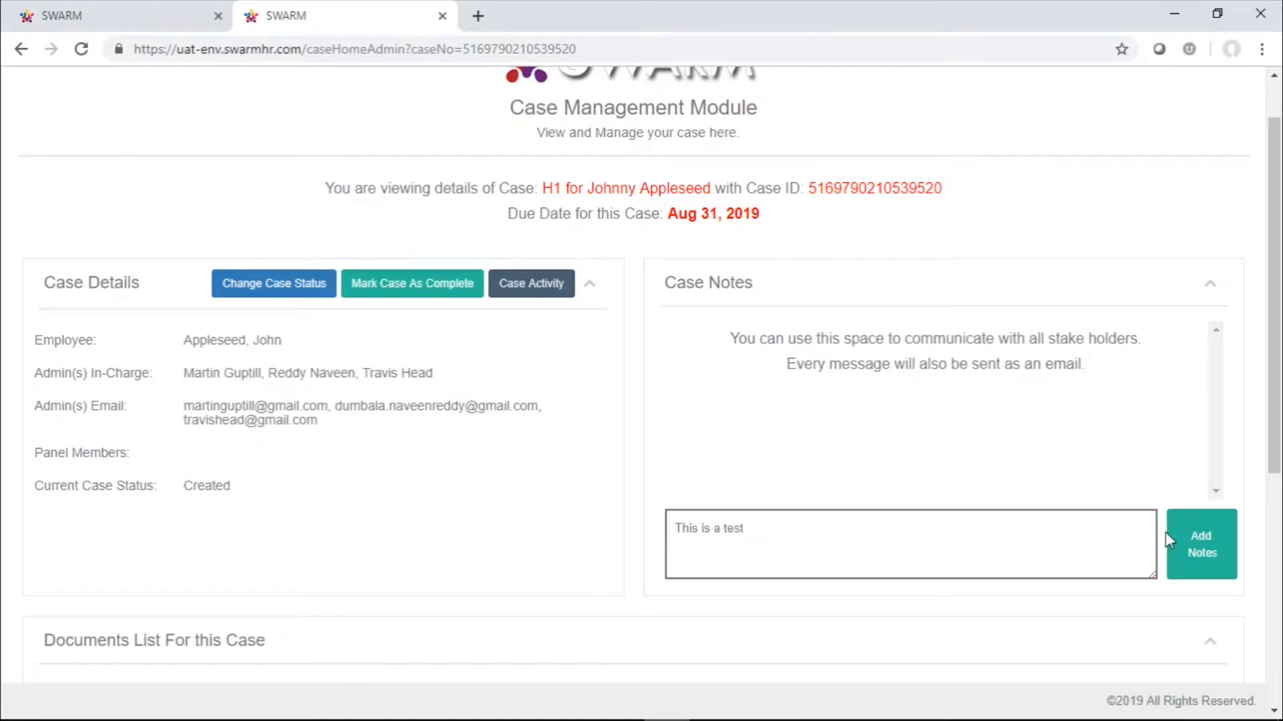
{"action": "left_click", "coordinate": [1180, 536]}
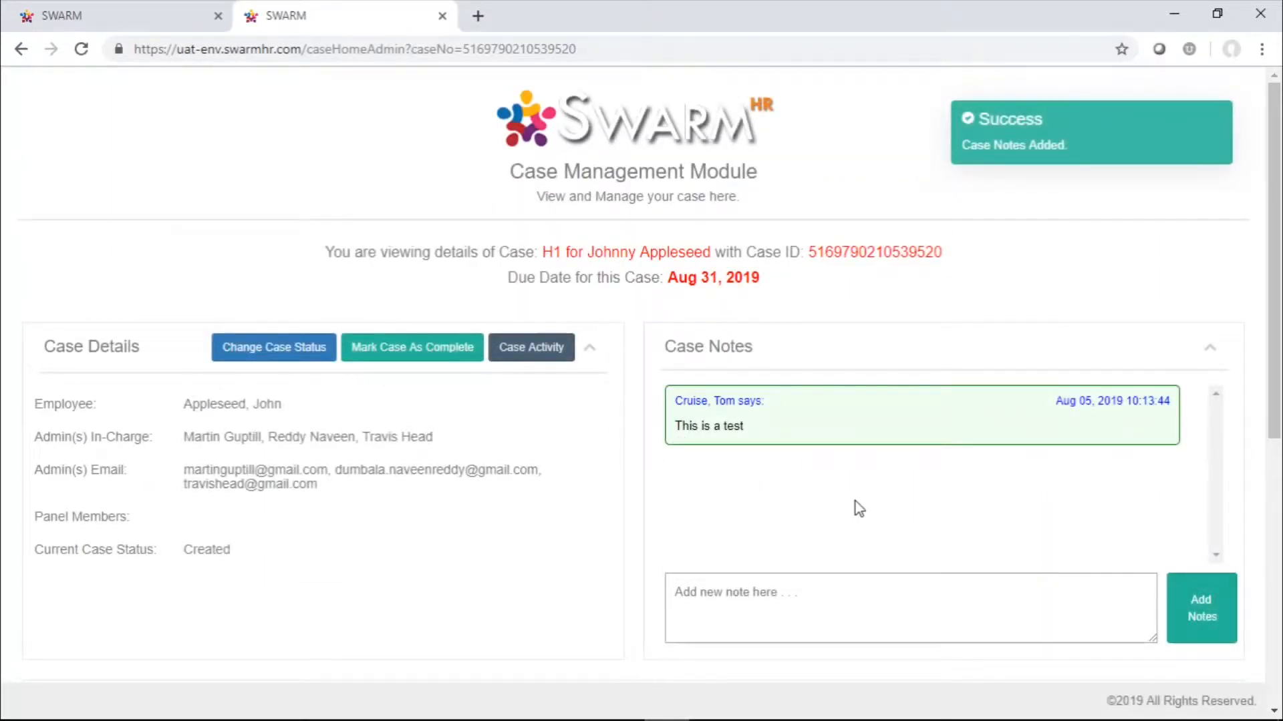
Change the case status to Given with the status change note "test", and mark the case as complete.
{"action": "scroll", "coordinate": [858, 509], "scroll_direction": "down", "scroll_amount": 1}
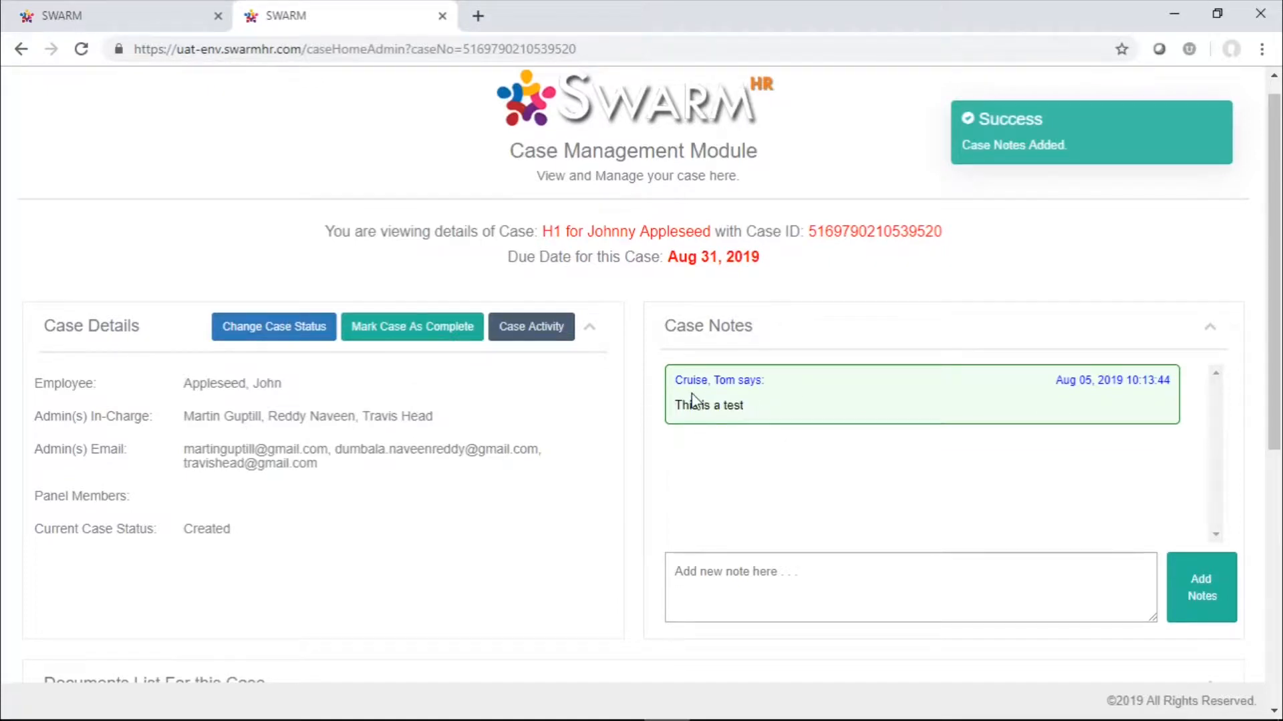
{"action": "left_click", "coordinate": [293, 334]}
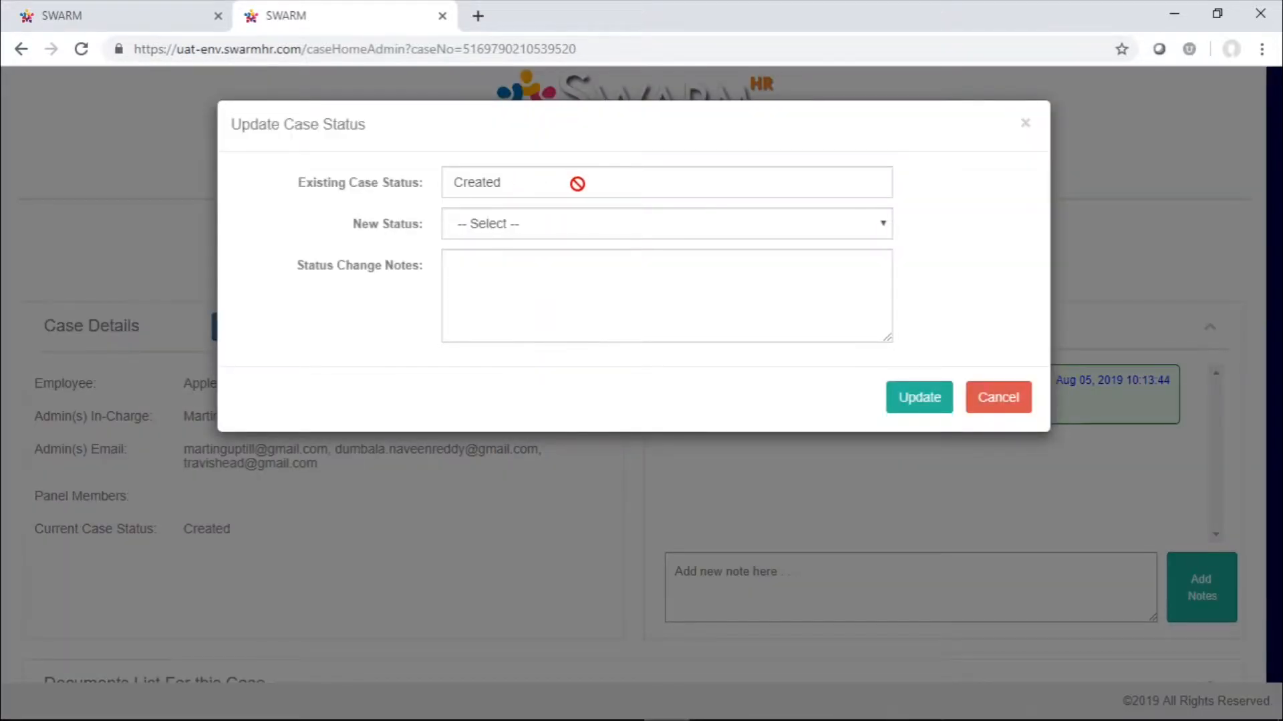
{"action": "left_click", "coordinate": [599, 237]}
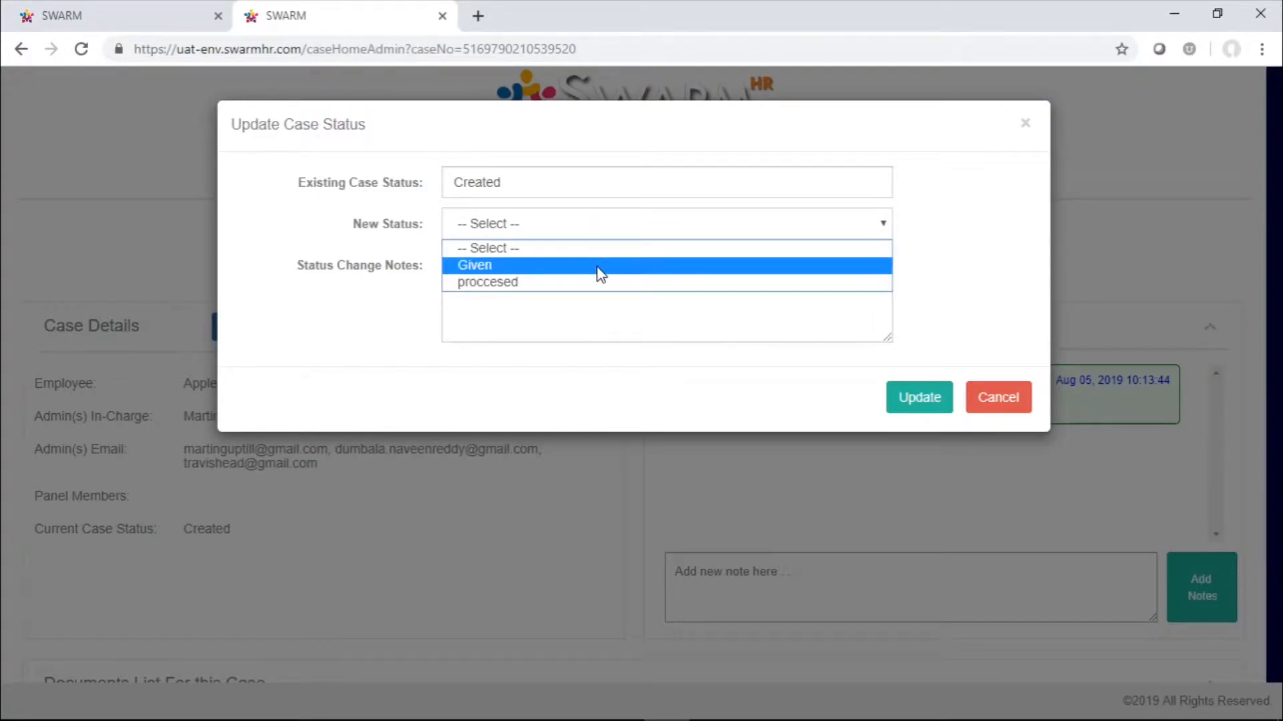
{"action": "left_click", "coordinate": [573, 266]}
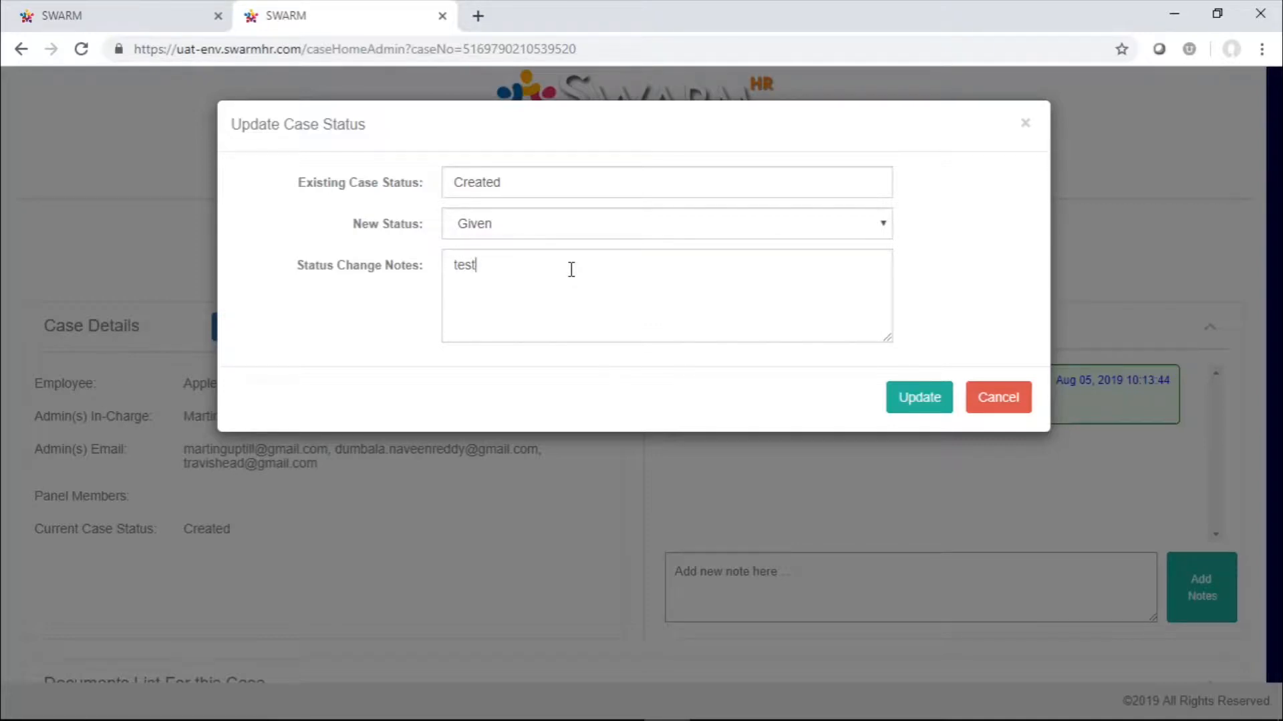
{"action": "left_click", "coordinate": [930, 398]}
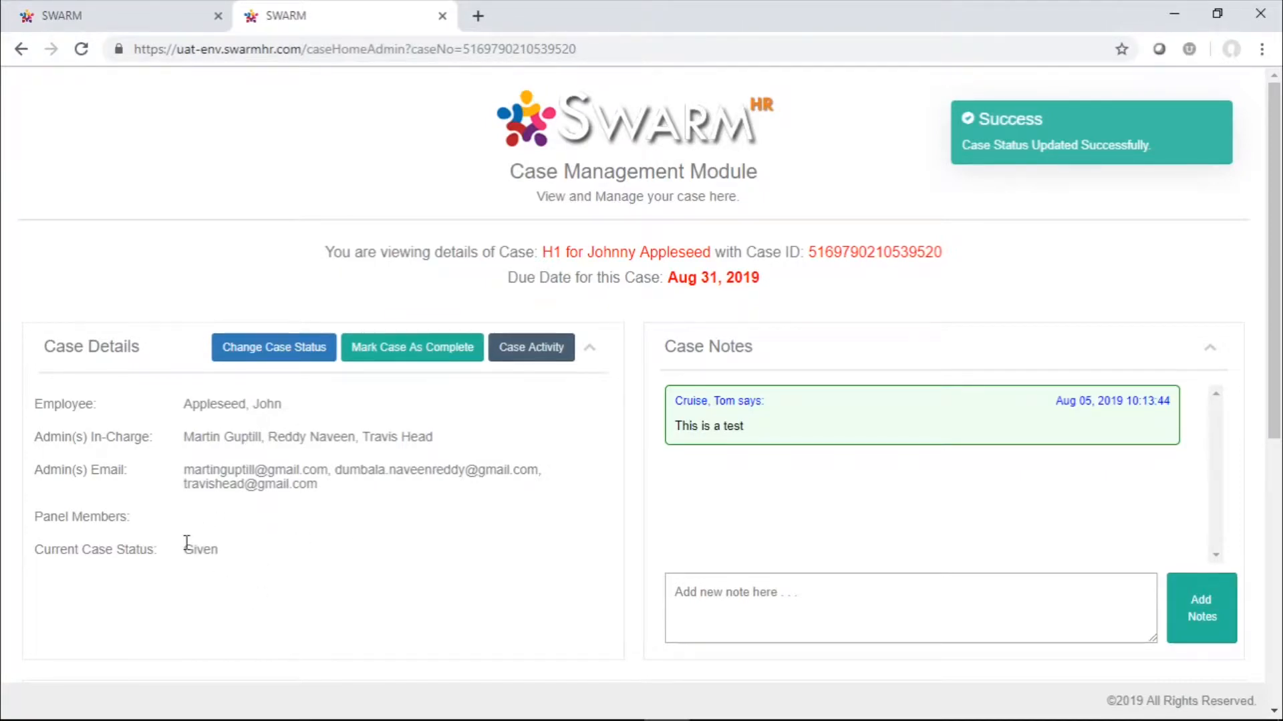
{"action": "left_click", "coordinate": [459, 356]}
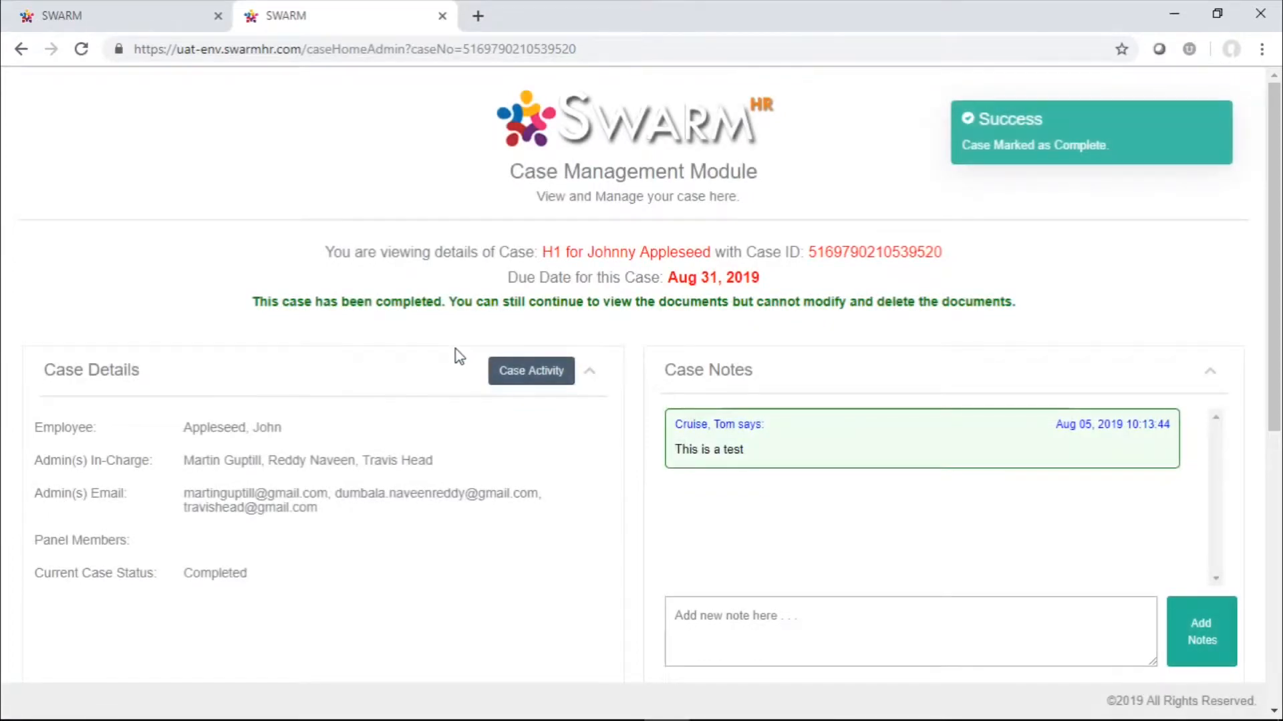
Review the case's activity log and its print preview, leaving both without printing.
{"action": "left_click", "coordinate": [546, 385]}
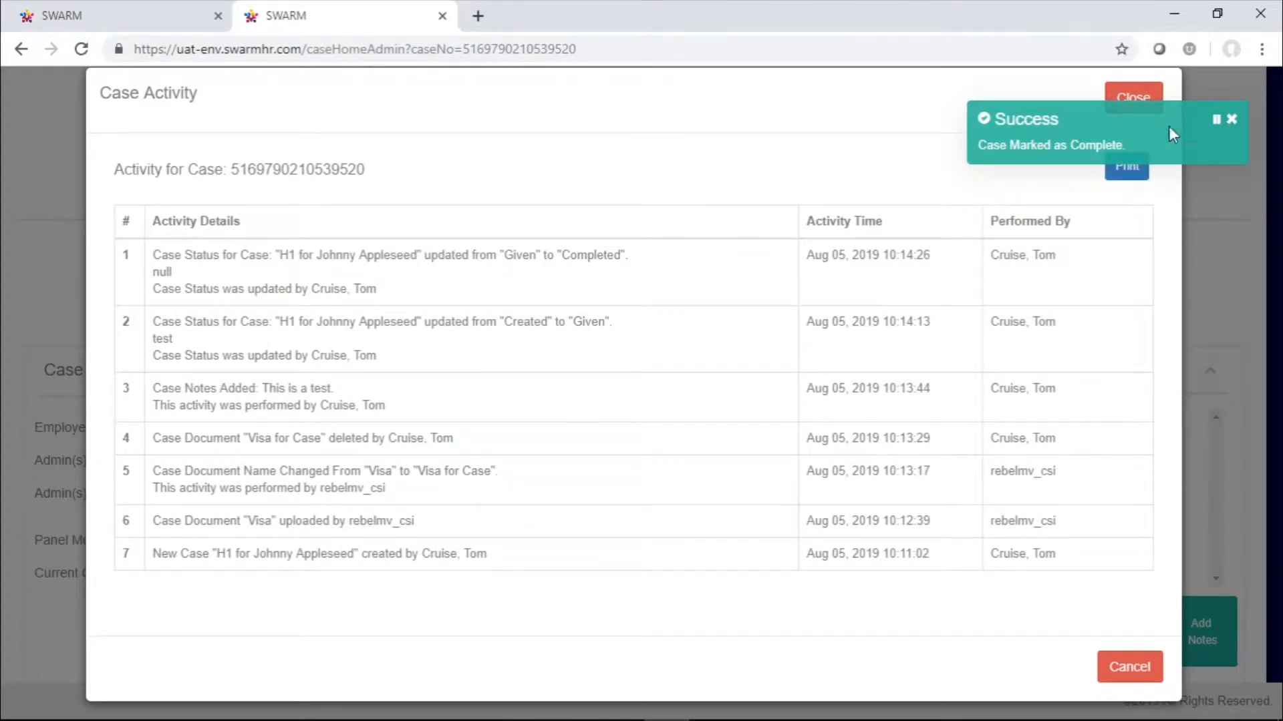
{"action": "mouse_move", "coordinate": [1231, 123]}
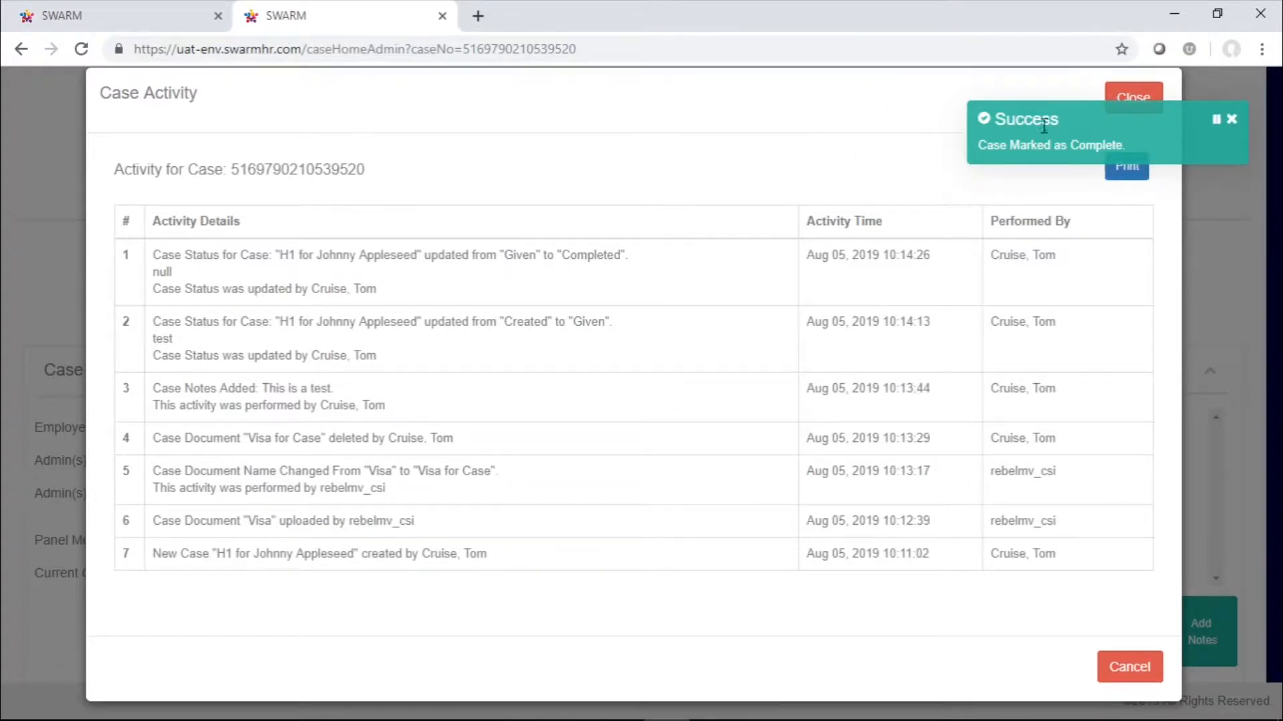
{"action": "left_click", "coordinate": [1231, 123]}
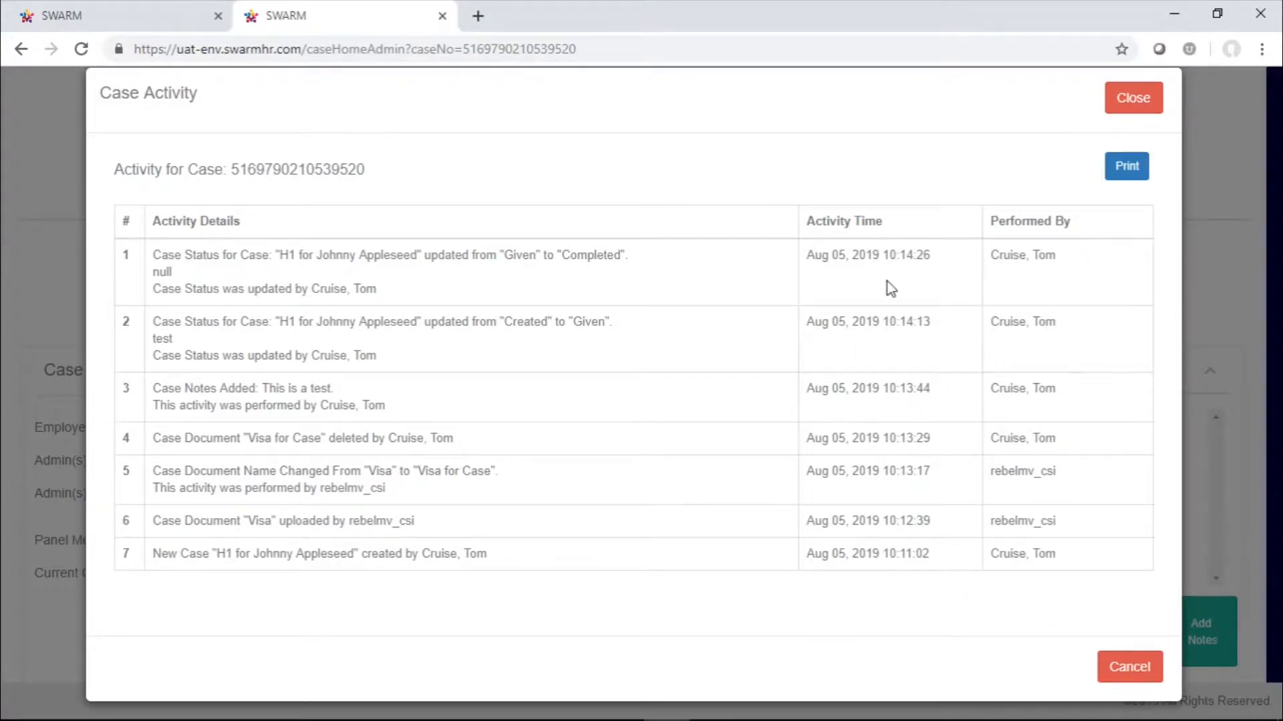
{"action": "left_click", "coordinate": [1123, 165]}
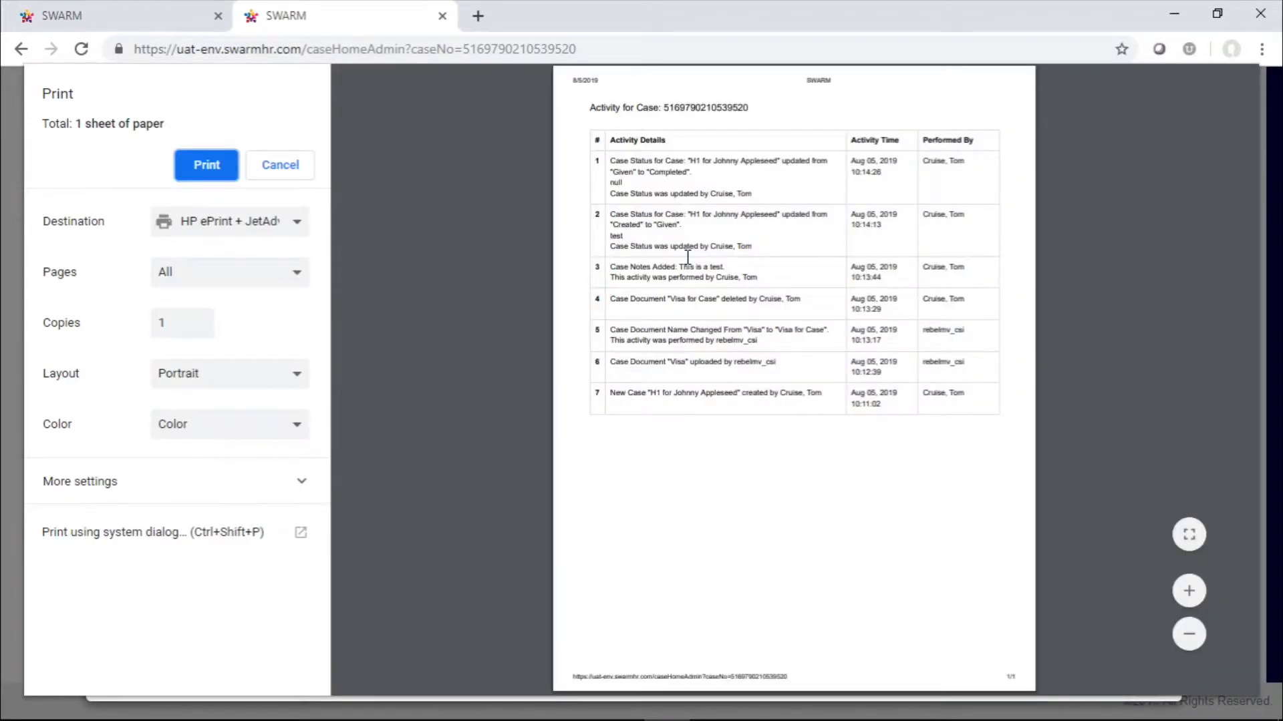
{"action": "left_click", "coordinate": [298, 164]}
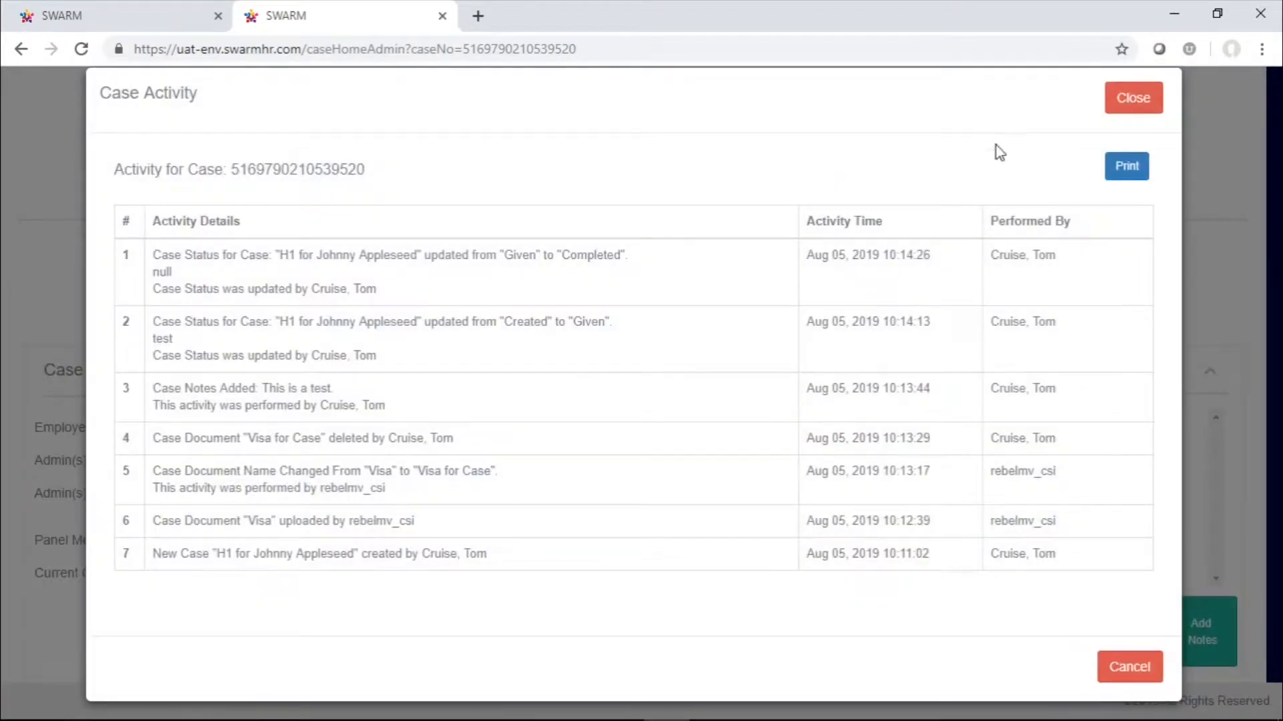
{"action": "left_click", "coordinate": [1129, 101]}
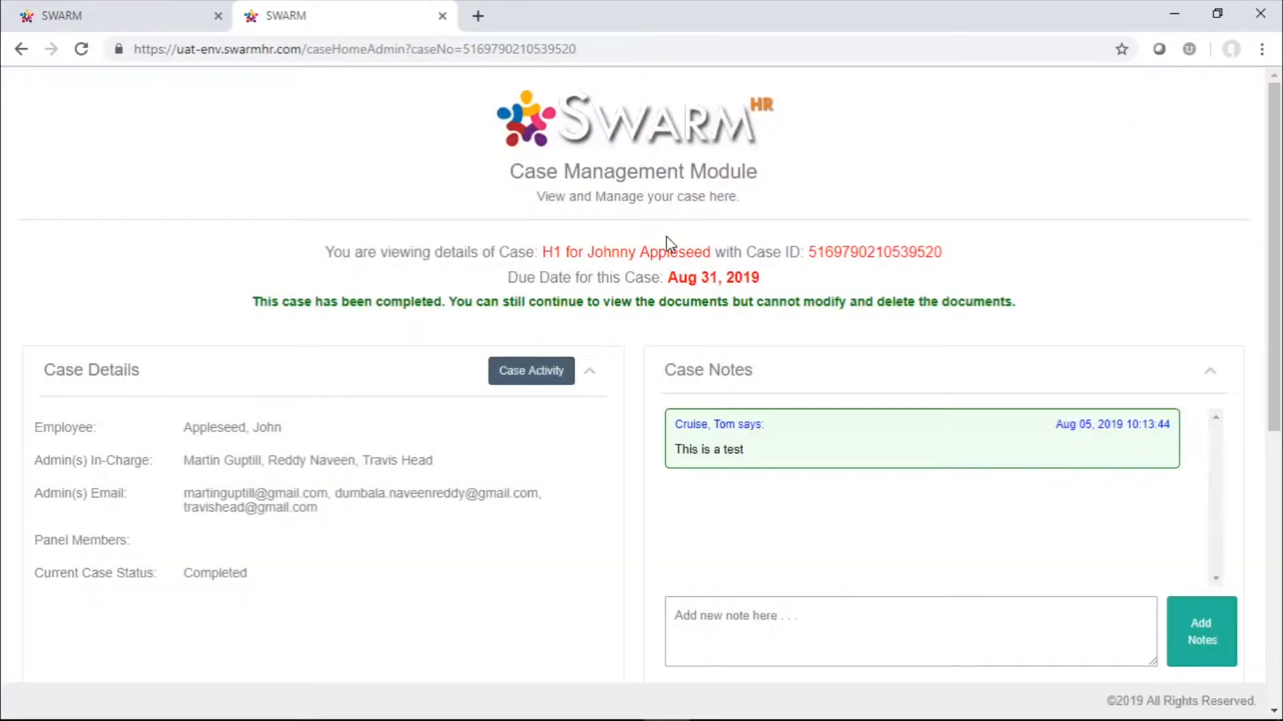
Leave the case page and review the activity log of the H1 case due Aug 31, 2019 from the Active Cases list.
{"action": "left_click", "coordinate": [442, 16]}
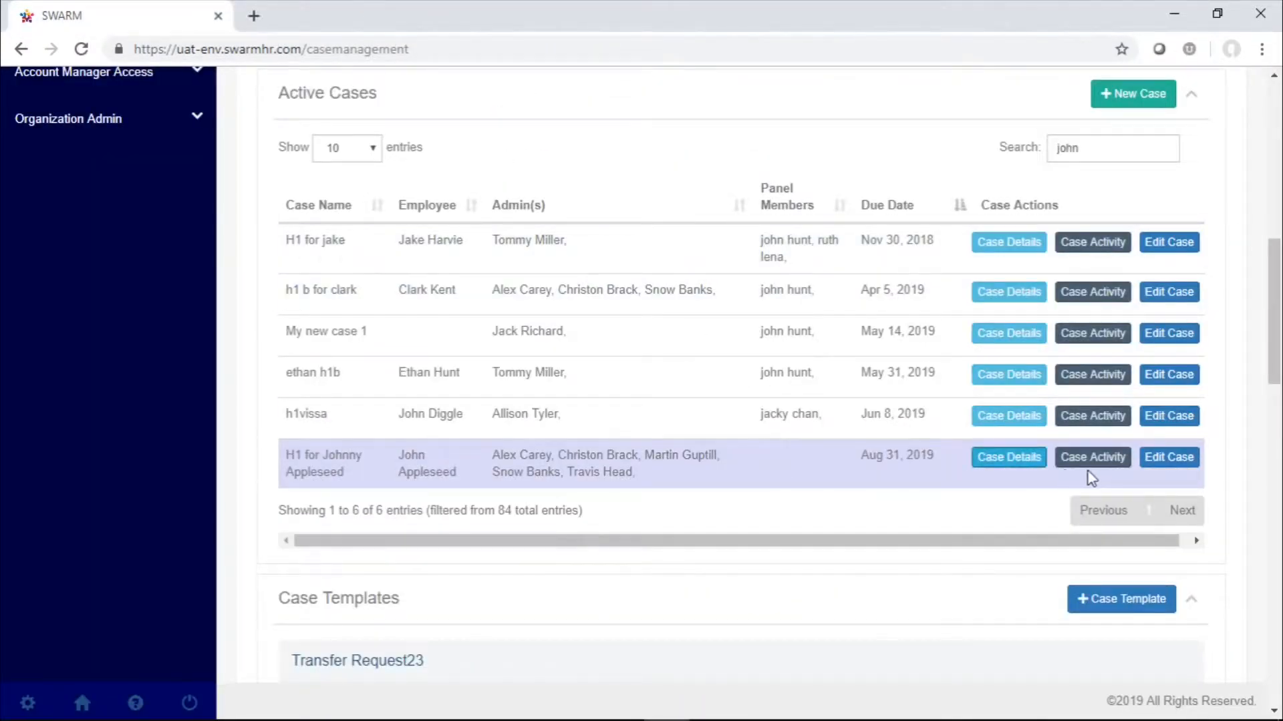
{"action": "left_click", "coordinate": [1093, 458]}
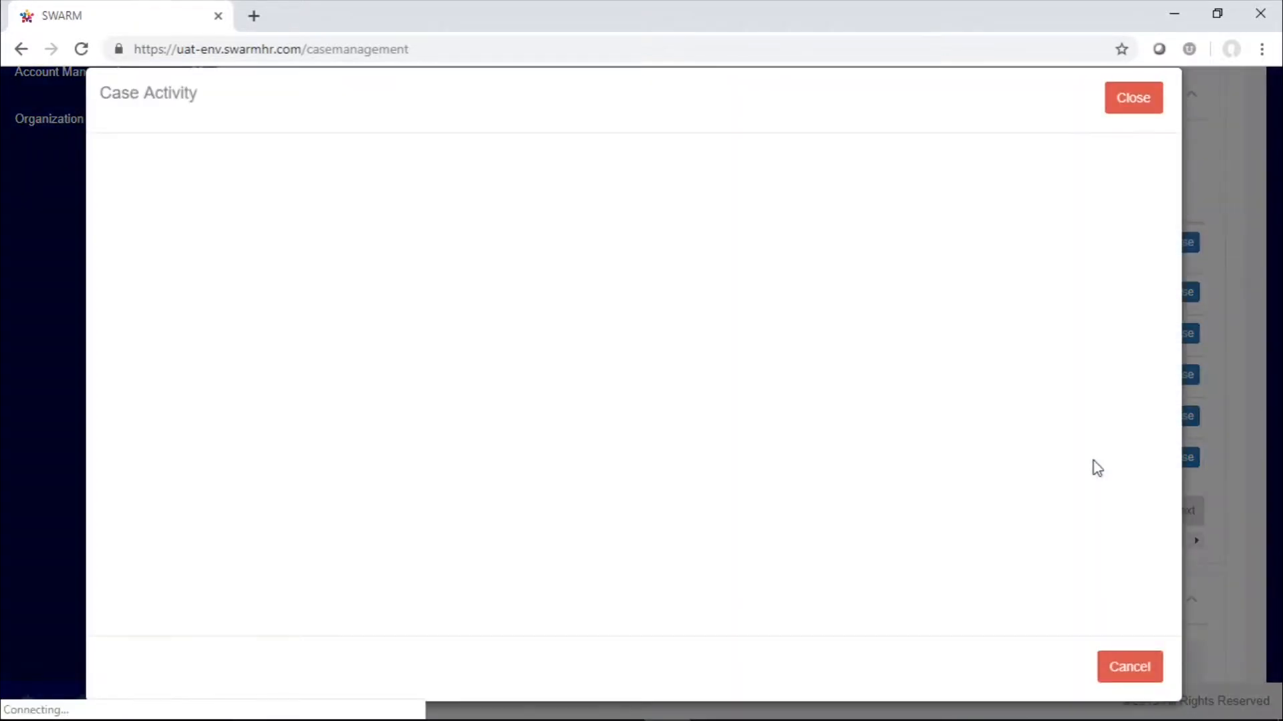
{"action": "scroll", "coordinate": [868, 354], "scroll_direction": "down", "scroll_amount": 1}
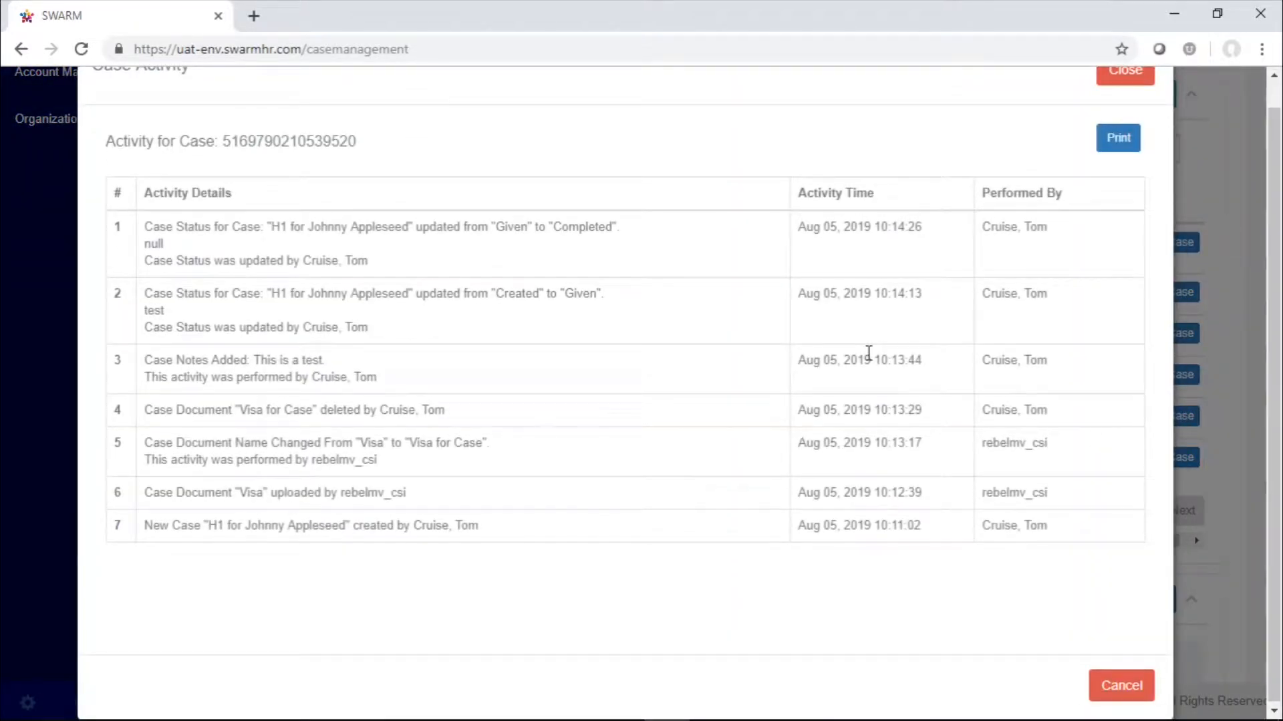
{"action": "scroll", "coordinate": [747, 347], "scroll_direction": "up", "scroll_amount": 1}
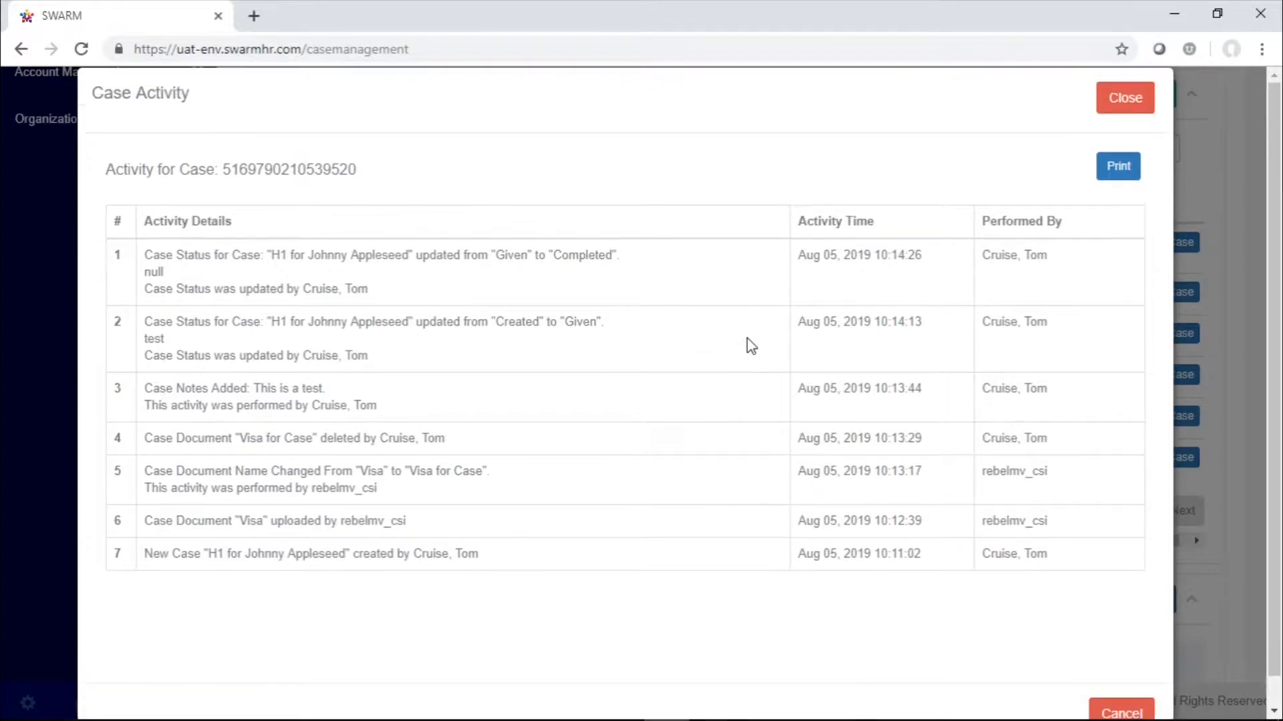
{"action": "left_click", "coordinate": [1142, 104]}
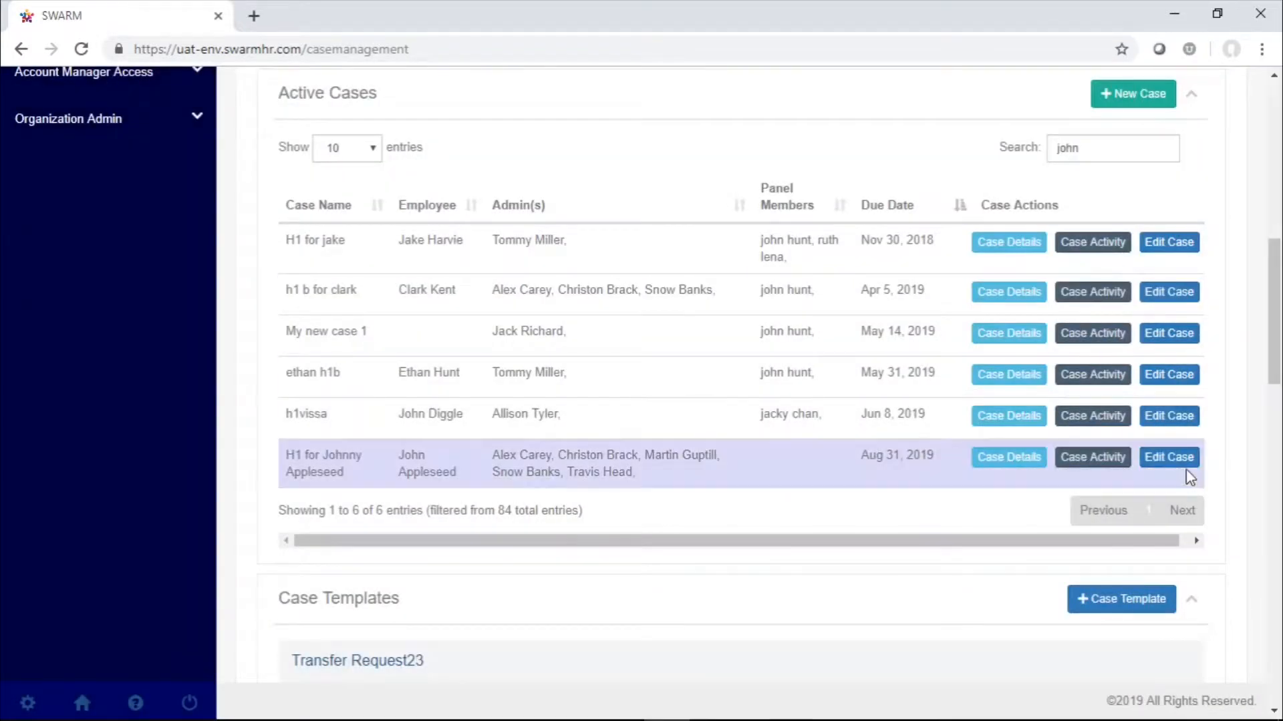
Review the editable case information of the H1 case due Aug 31, 2019, and leave it without updating.
{"action": "left_click", "coordinate": [1183, 460]}
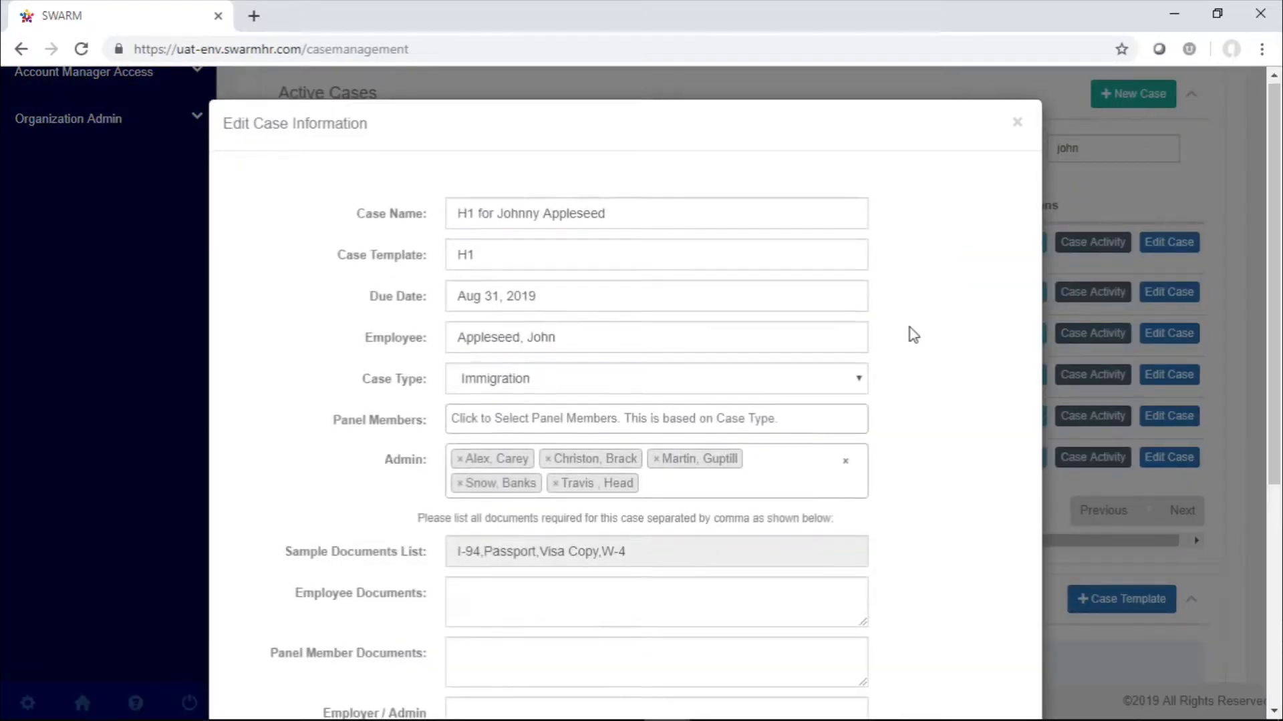
{"action": "scroll", "coordinate": [913, 334], "scroll_direction": "down", "scroll_amount": 3}
{"action": "scroll", "coordinate": [914, 334], "scroll_direction": "down", "scroll_amount": 2}
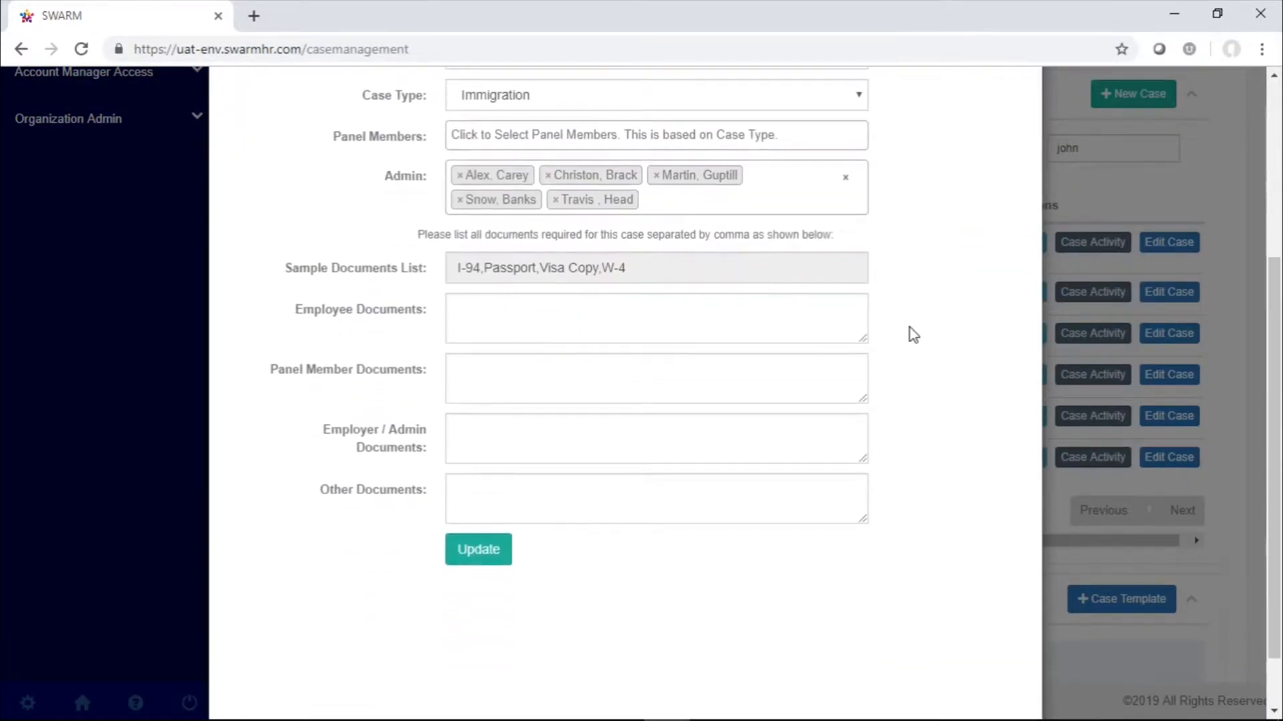
{"action": "scroll", "coordinate": [913, 334], "scroll_direction": "down", "scroll_amount": 1}
{"action": "scroll", "coordinate": [912, 332], "scroll_direction": "up", "scroll_amount": 5}
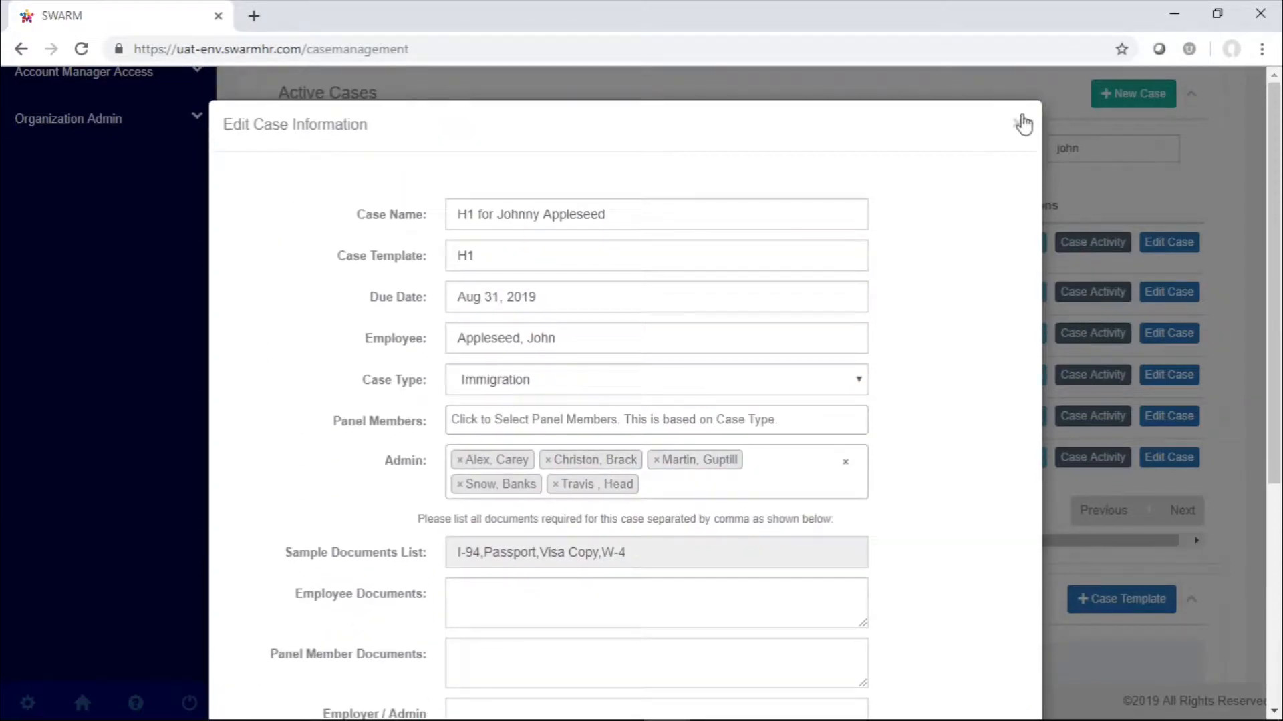
{"action": "left_click", "coordinate": [1017, 120]}
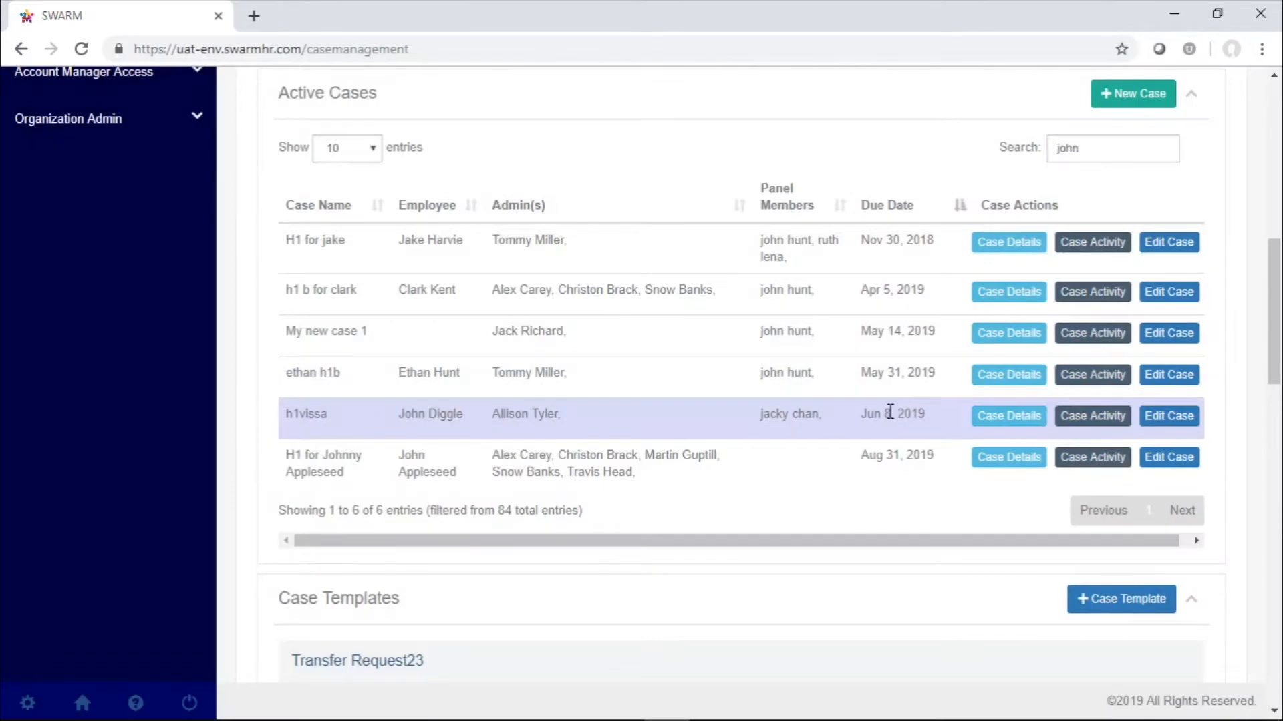
Start a new case template named "Intern", leaving its document lists empty.
{"action": "scroll", "coordinate": [894, 411], "scroll_direction": "down", "scroll_amount": 3}
{"action": "scroll", "coordinate": [894, 419], "scroll_direction": "down", "scroll_amount": 10}
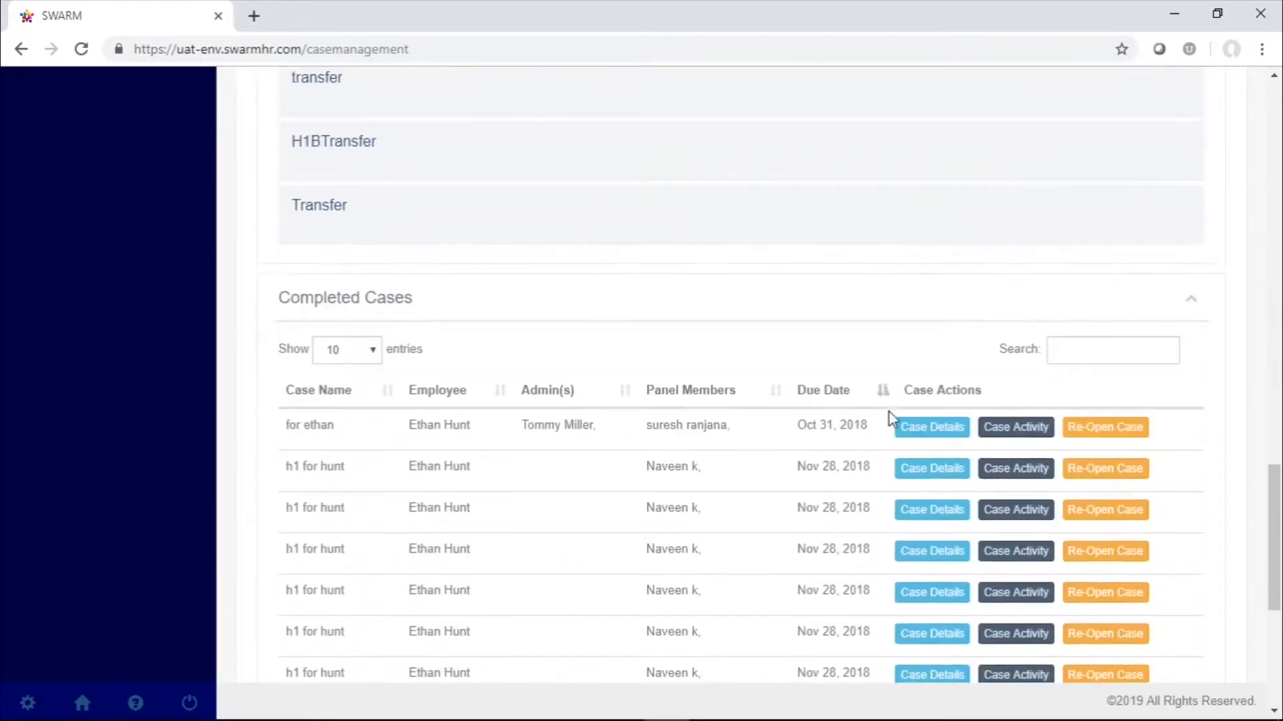
{"action": "scroll", "coordinate": [891, 420], "scroll_direction": "up", "scroll_amount": 7}
{"action": "scroll", "coordinate": [891, 420], "scroll_direction": "up", "scroll_amount": 2}
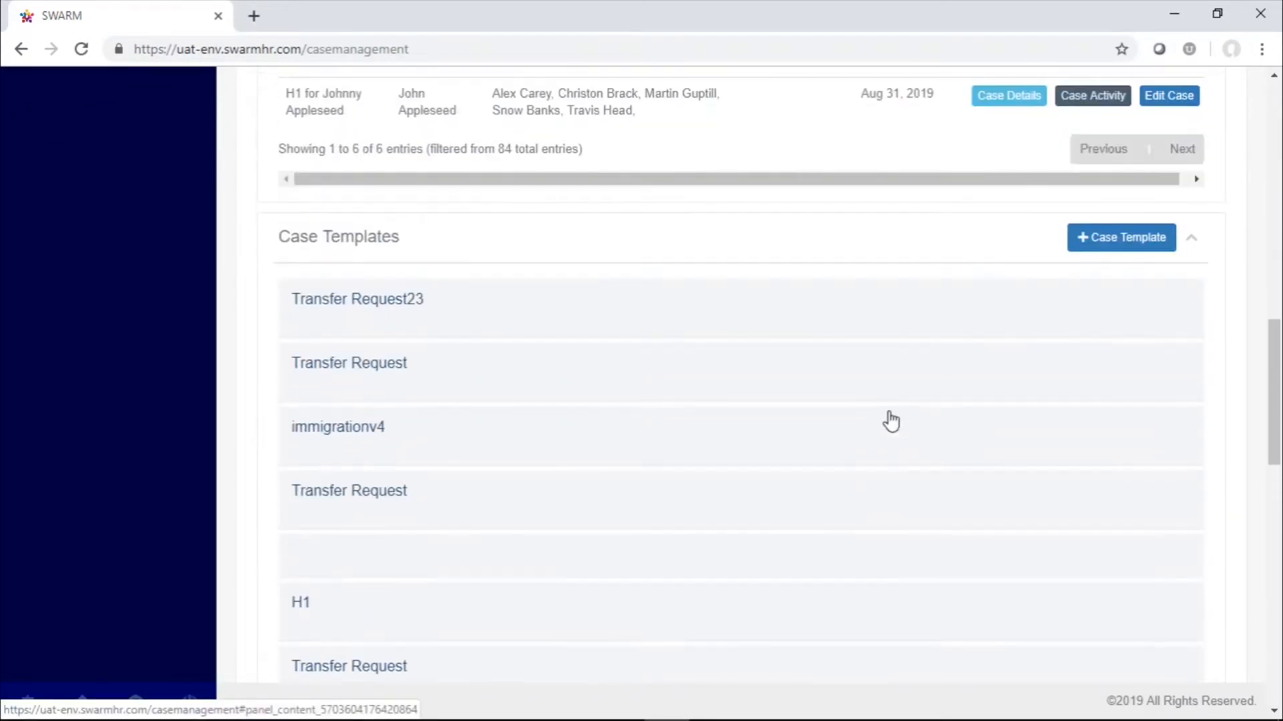
{"action": "left_click", "coordinate": [1095, 247]}
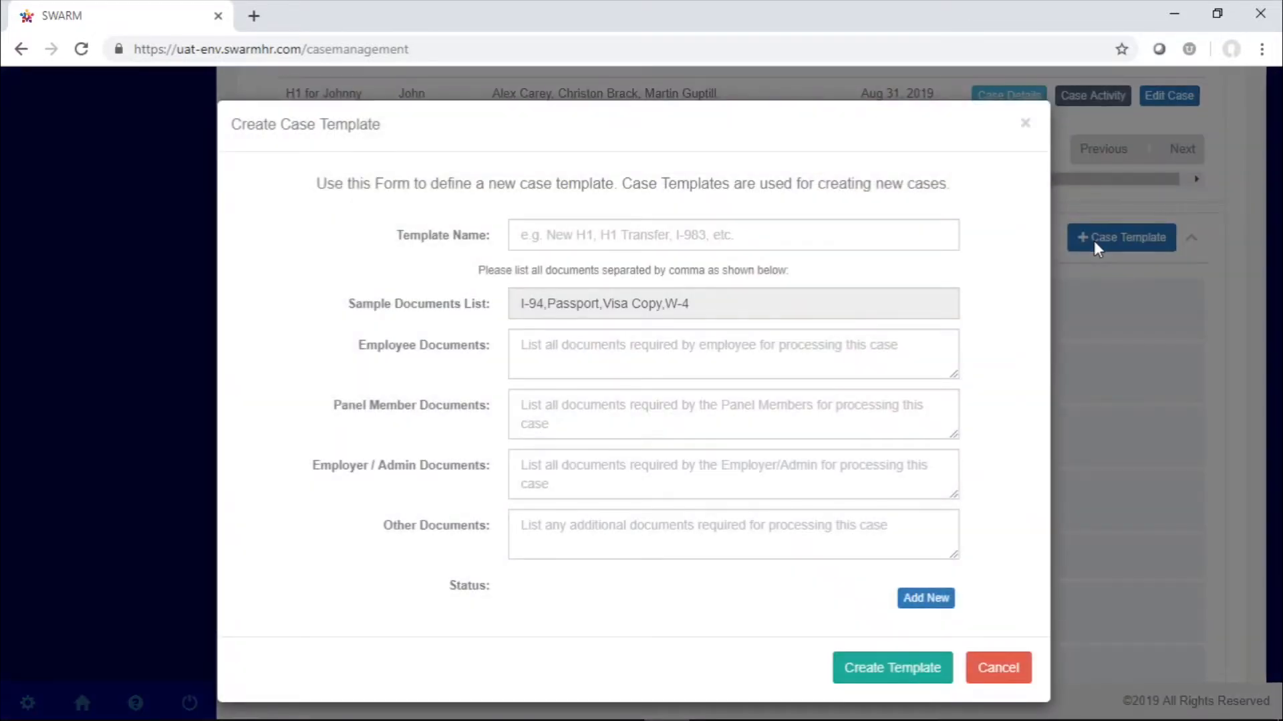
{"action": "left_click", "coordinate": [759, 232]}
{"action": "type", "text": "Intern"}
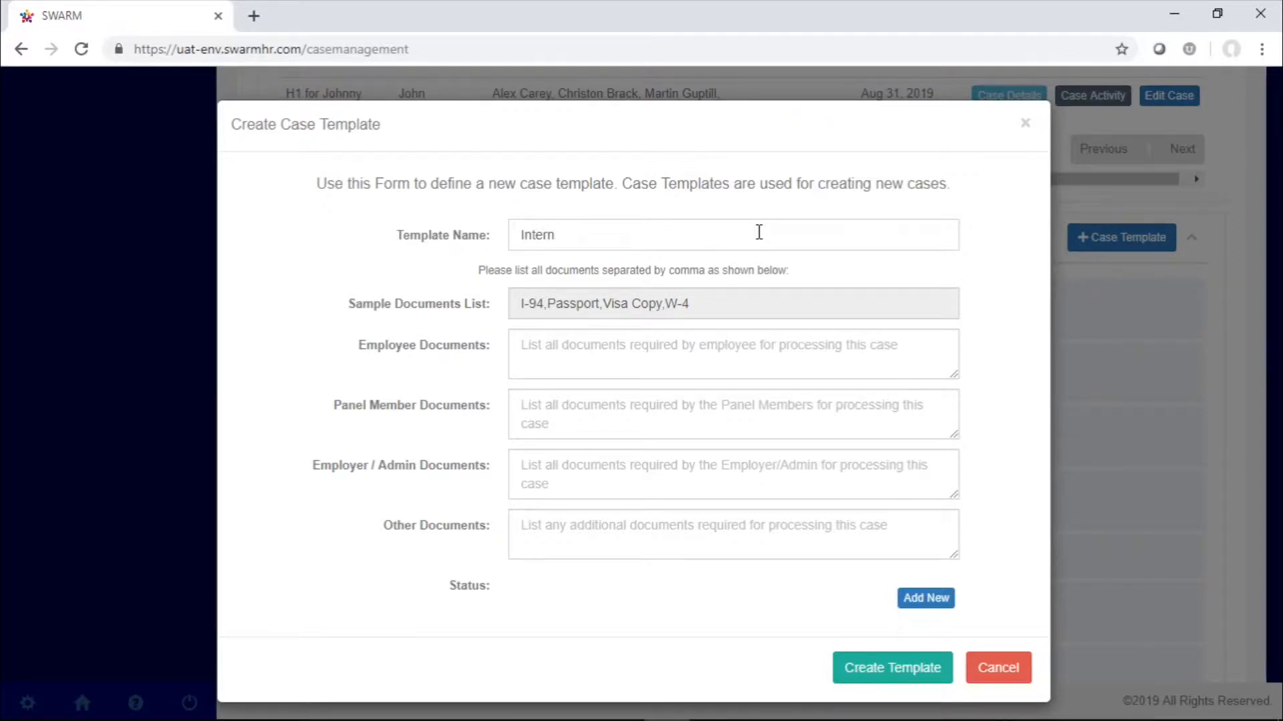
{"action": "left_click", "coordinate": [675, 350]}
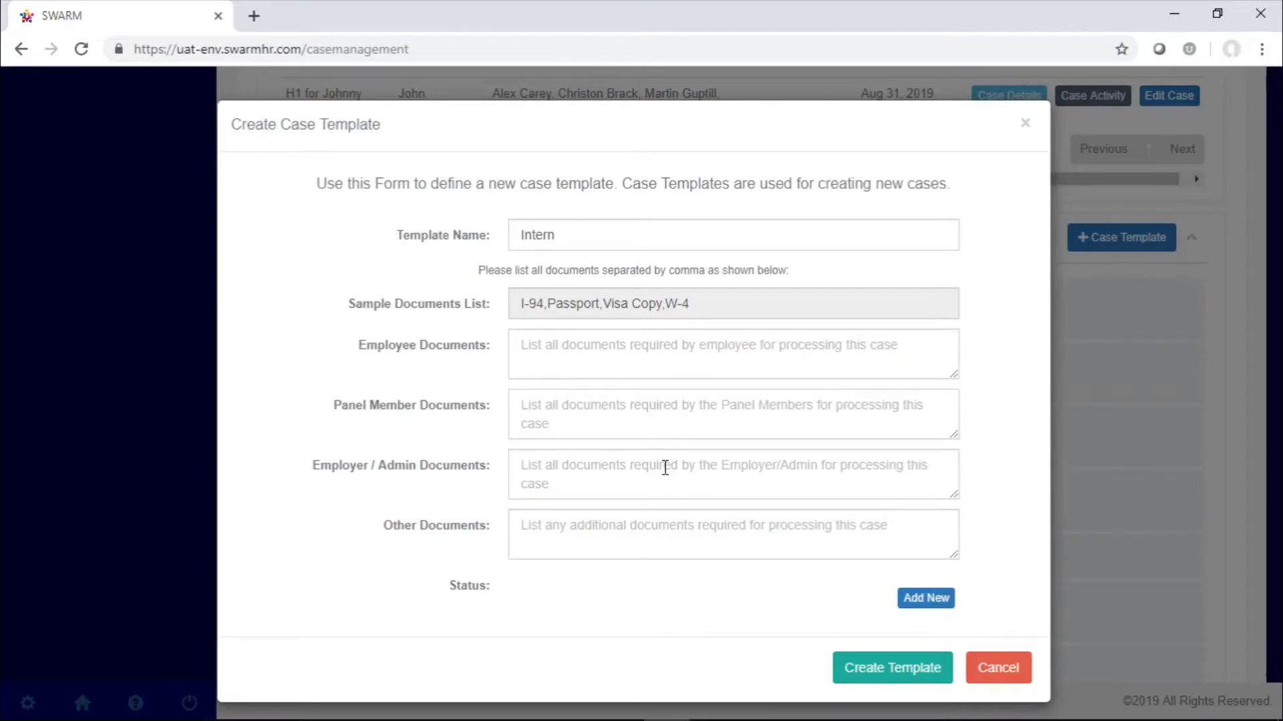
{"action": "left_click", "coordinate": [645, 526]}
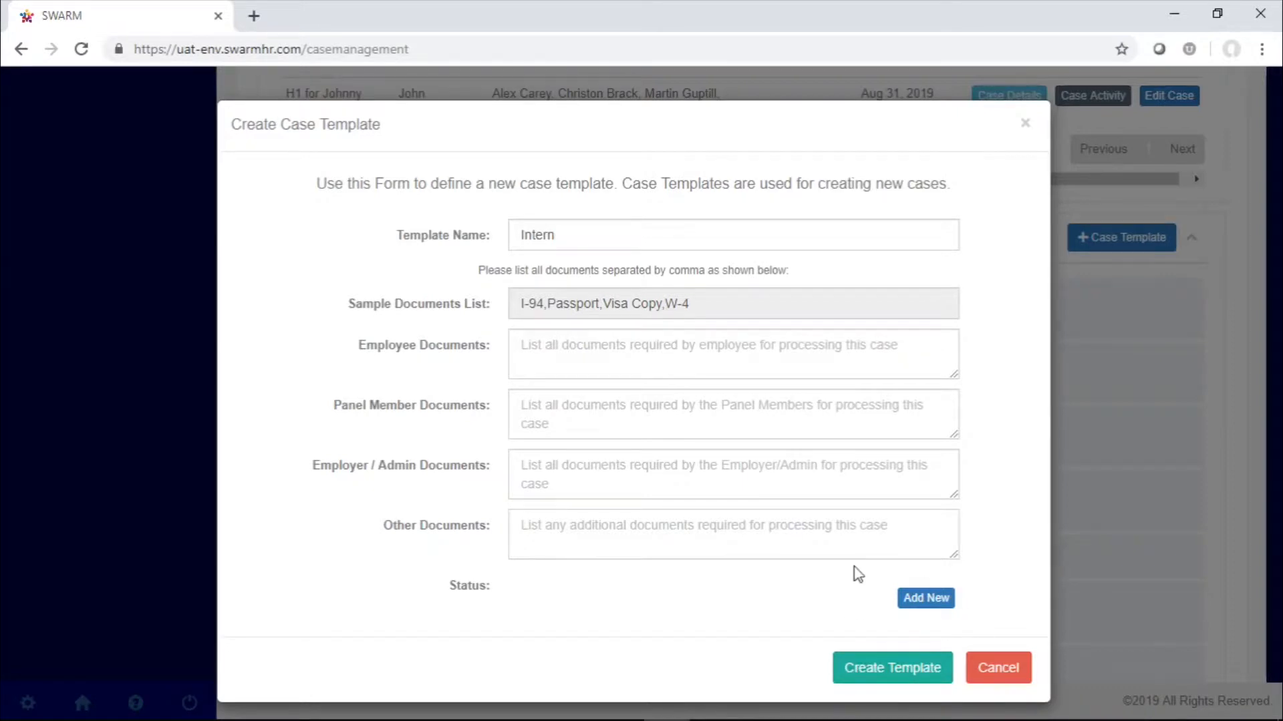
Add the status "test" to the Intern template and create the template.
{"action": "left_click", "coordinate": [925, 598]}
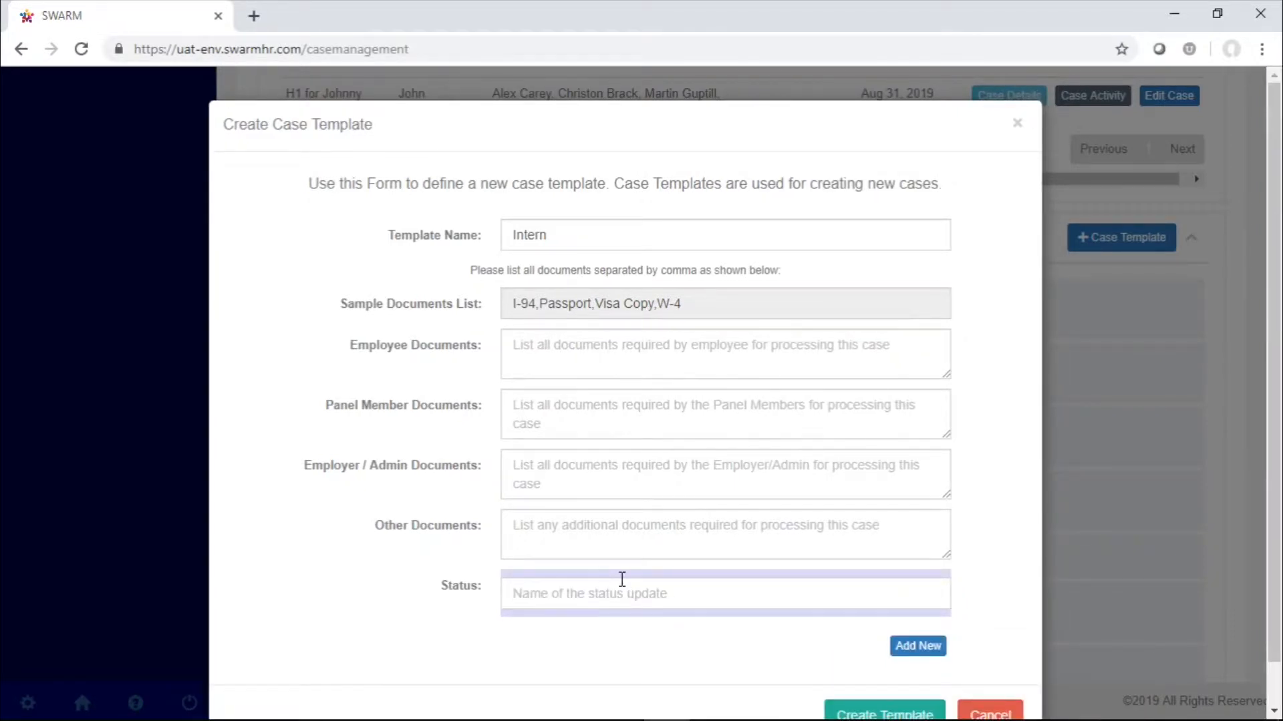
{"action": "type", "text": "test"}
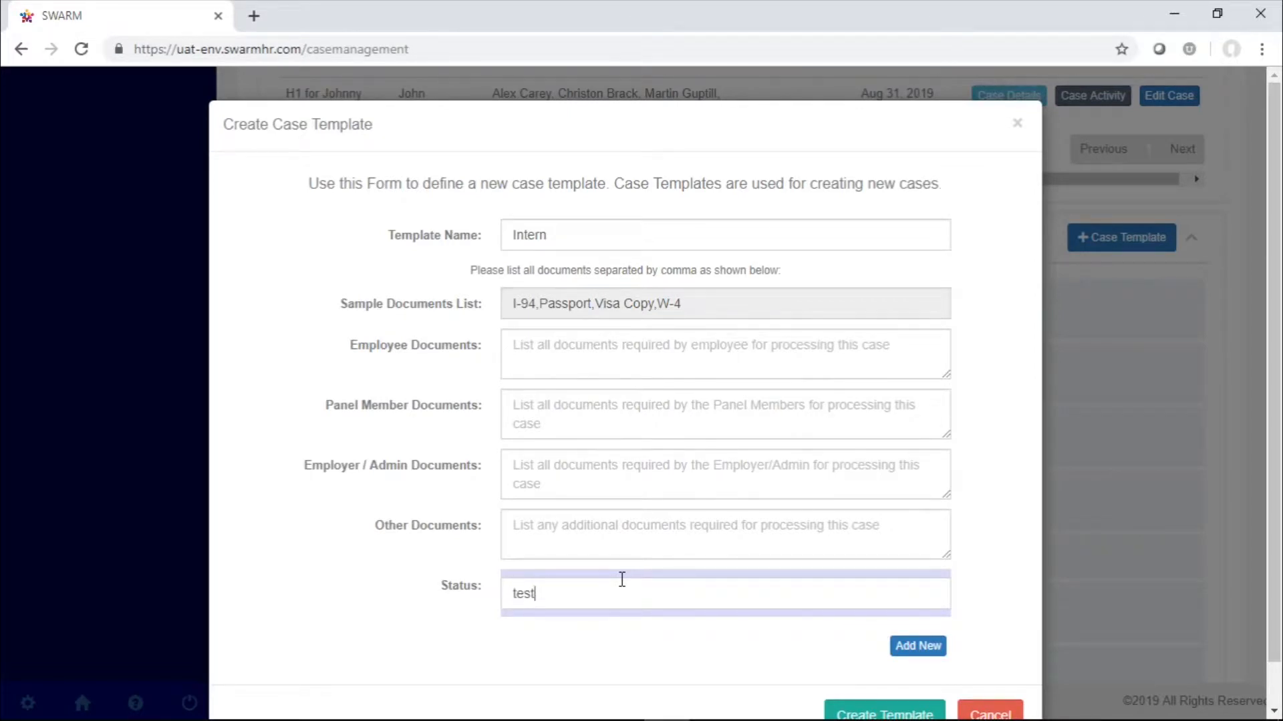
{"action": "scroll", "coordinate": [617, 699], "scroll_direction": "down", "scroll_amount": 1}
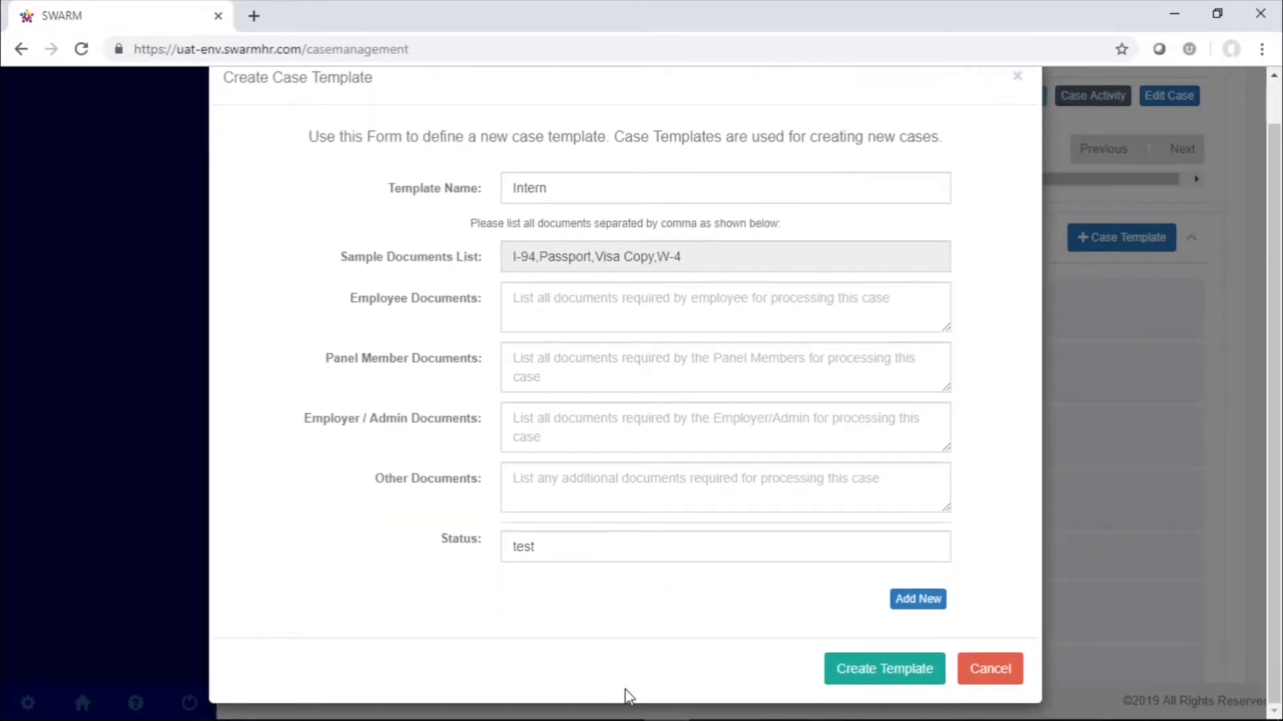
{"action": "left_click", "coordinate": [861, 674]}
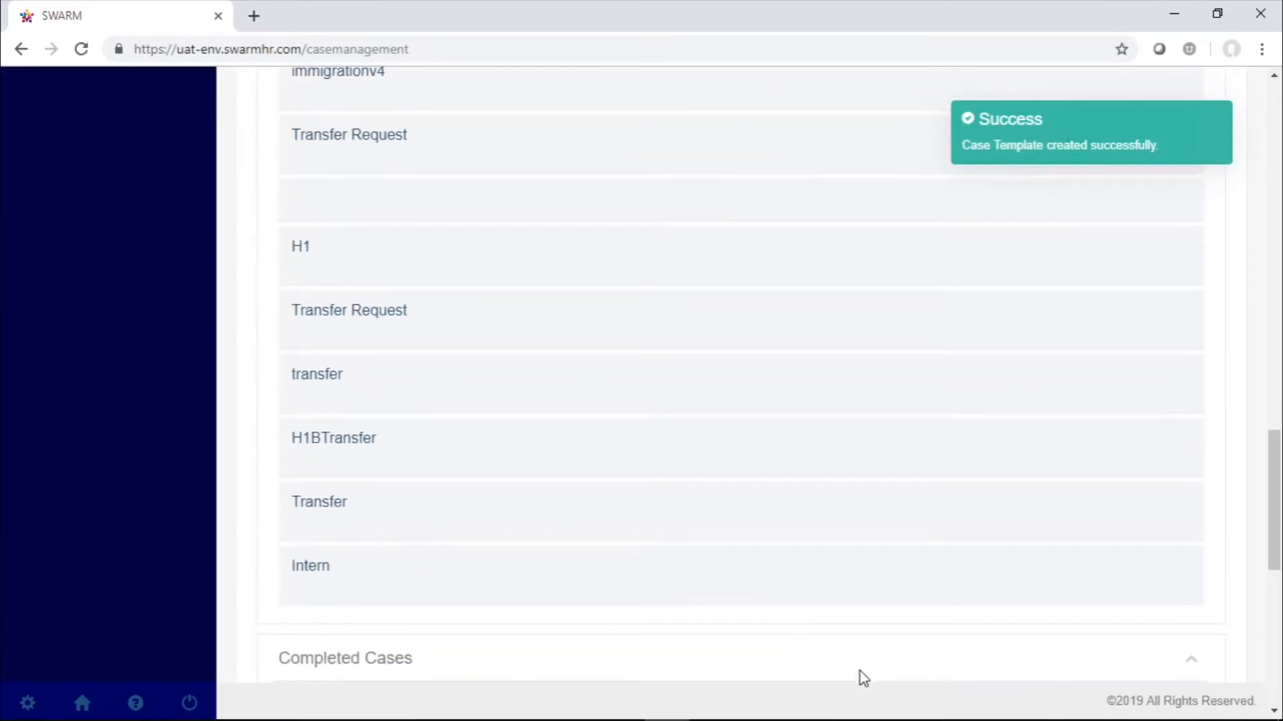
Expand the Intern template in Case Templates and review its document and status lists.
{"action": "left_click", "coordinate": [510, 578]}
{"action": "scroll", "coordinate": [512, 580], "scroll_direction": "down", "scroll_amount": 3}
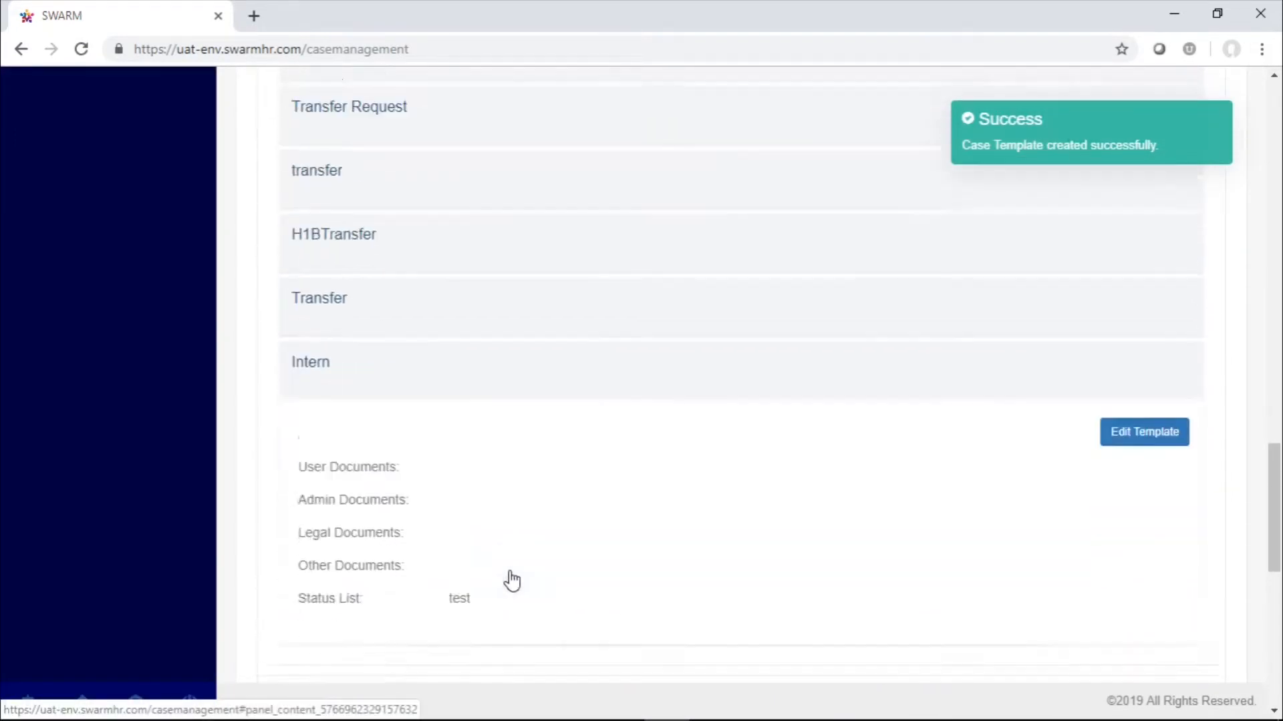
{"action": "scroll", "coordinate": [511, 579], "scroll_direction": "down", "scroll_amount": 2}
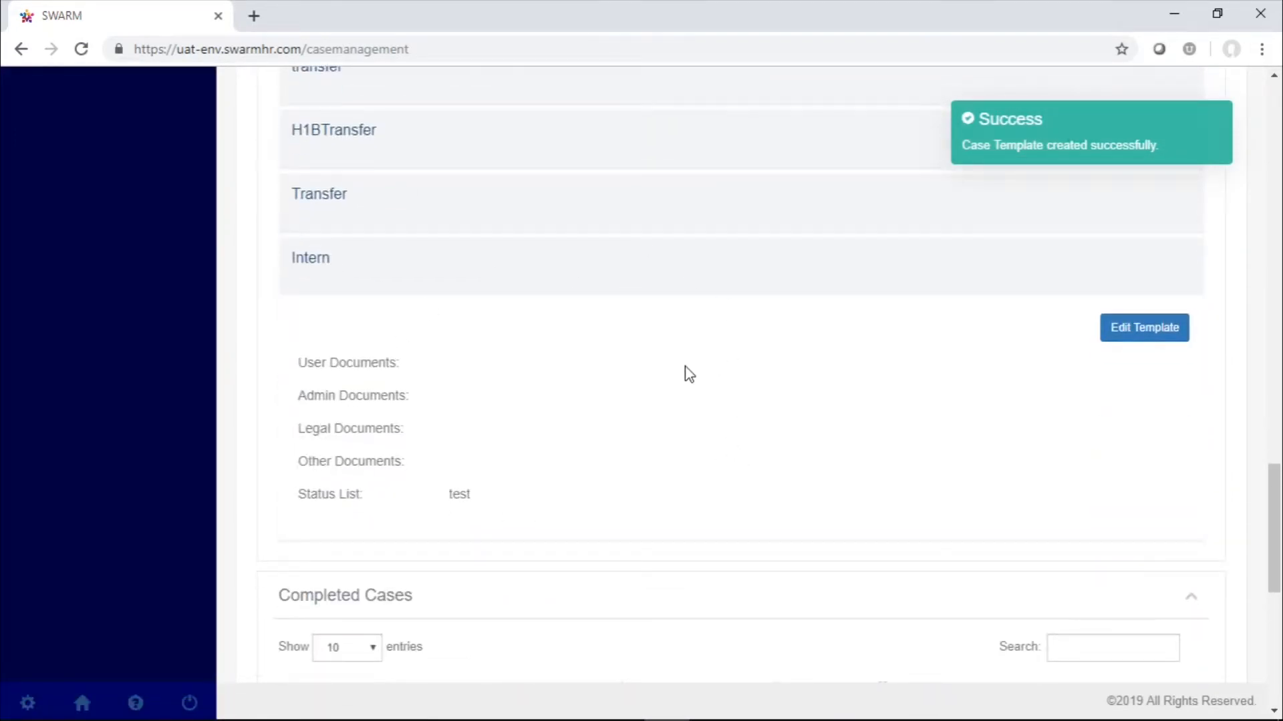
{"action": "scroll", "coordinate": [690, 374], "scroll_direction": "down", "scroll_amount": 2}
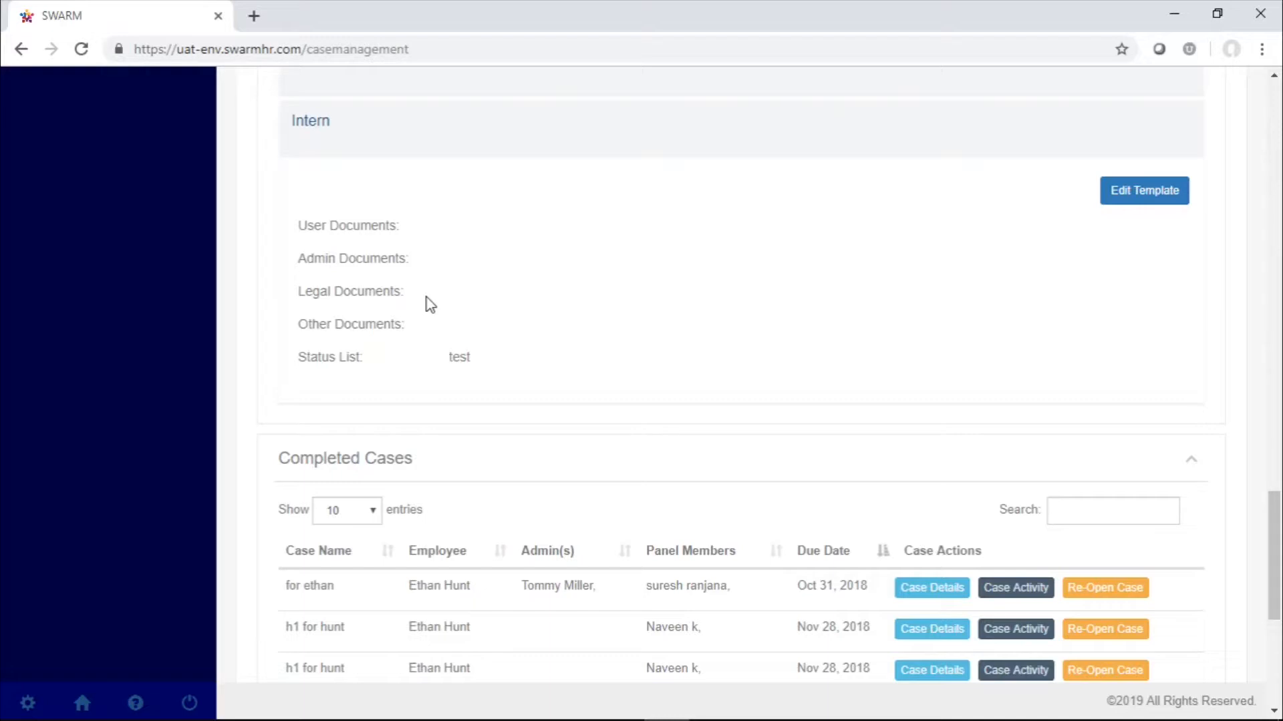
{"action": "scroll", "coordinate": [401, 117], "scroll_direction": "up", "scroll_amount": 1}
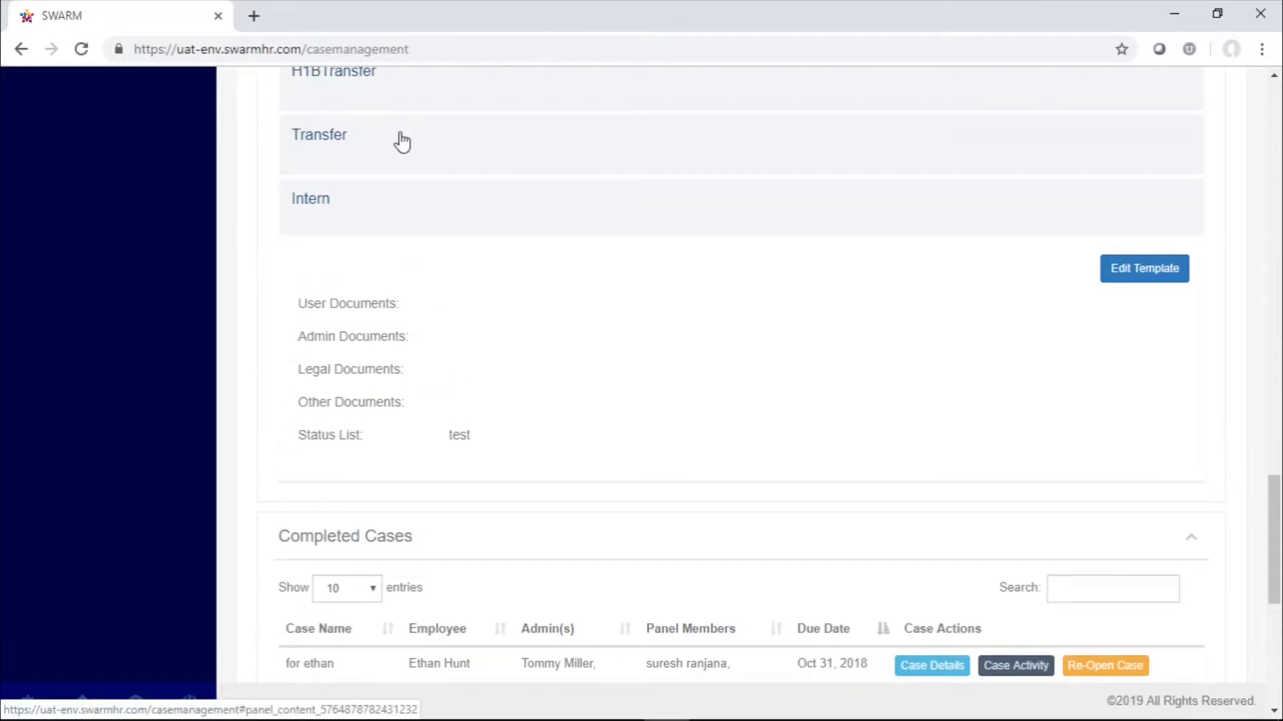
Expand the Transfer template below H1BTransfer and examine its document and status lists.
{"action": "left_click", "coordinate": [401, 142]}
{"action": "scroll", "coordinate": [452, 338], "scroll_direction": "up", "scroll_amount": 8}
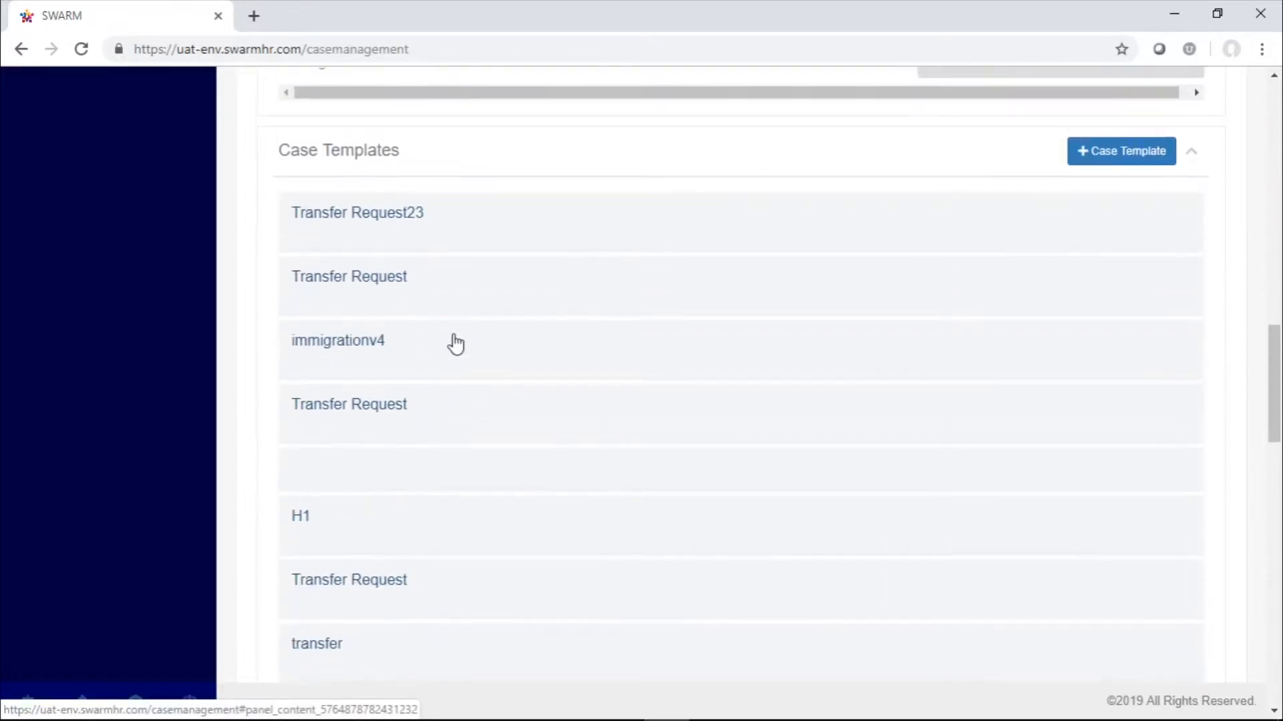
{"action": "scroll", "coordinate": [454, 343], "scroll_direction": "down", "scroll_amount": 7}
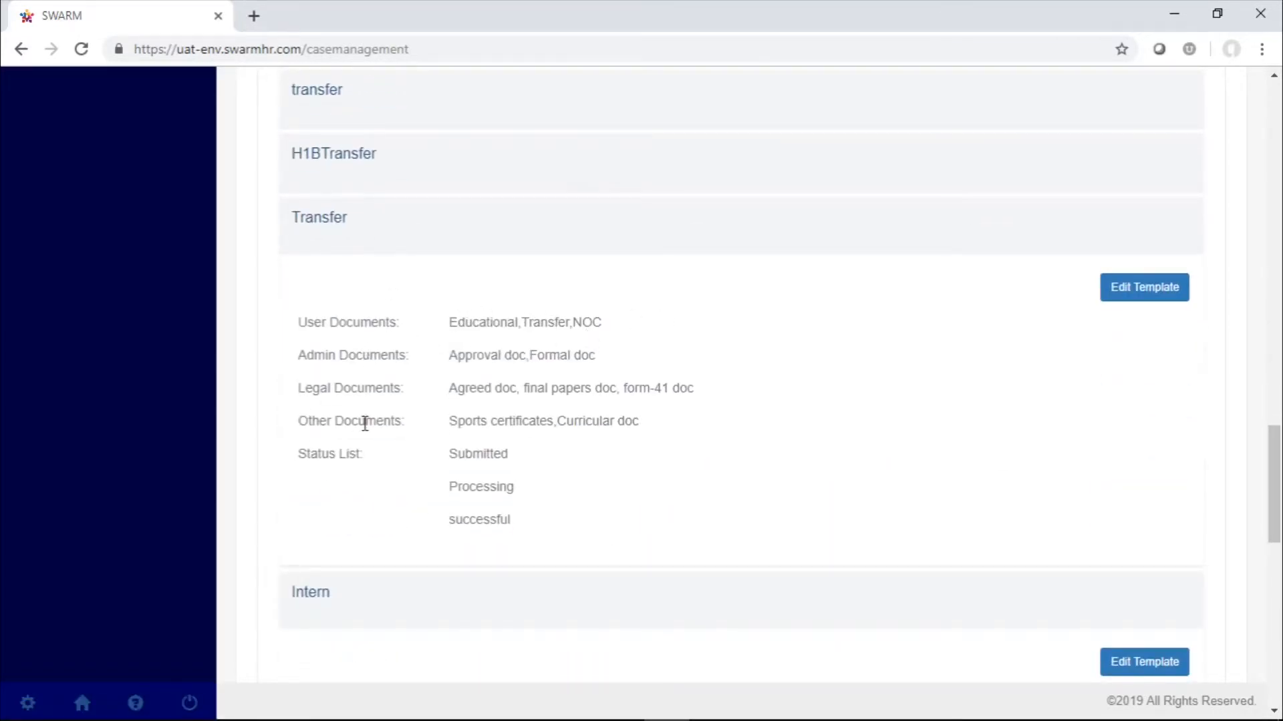
Re-open the sixth case in the Completed Cases list, due Nov 28, 2018, and check the Active Cases list.
{"action": "scroll", "coordinate": [364, 424], "scroll_direction": "down", "scroll_amount": 9}
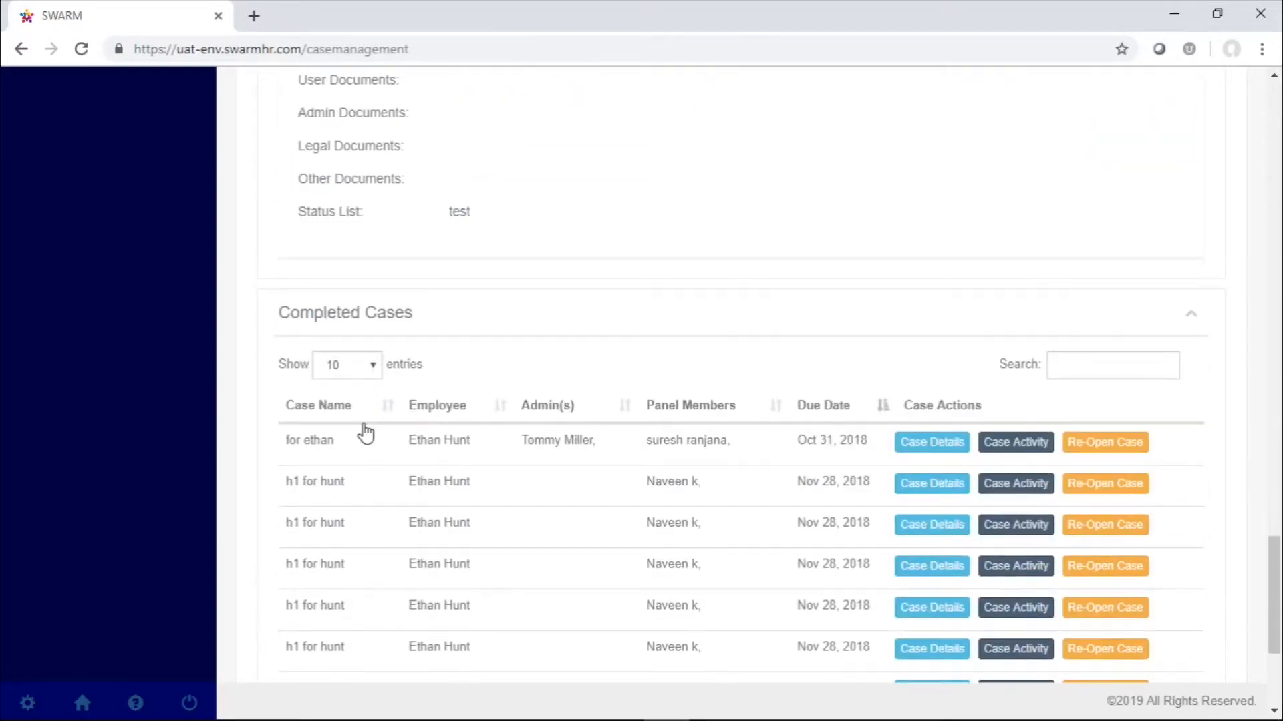
{"action": "scroll", "coordinate": [364, 433], "scroll_direction": "down", "scroll_amount": 2}
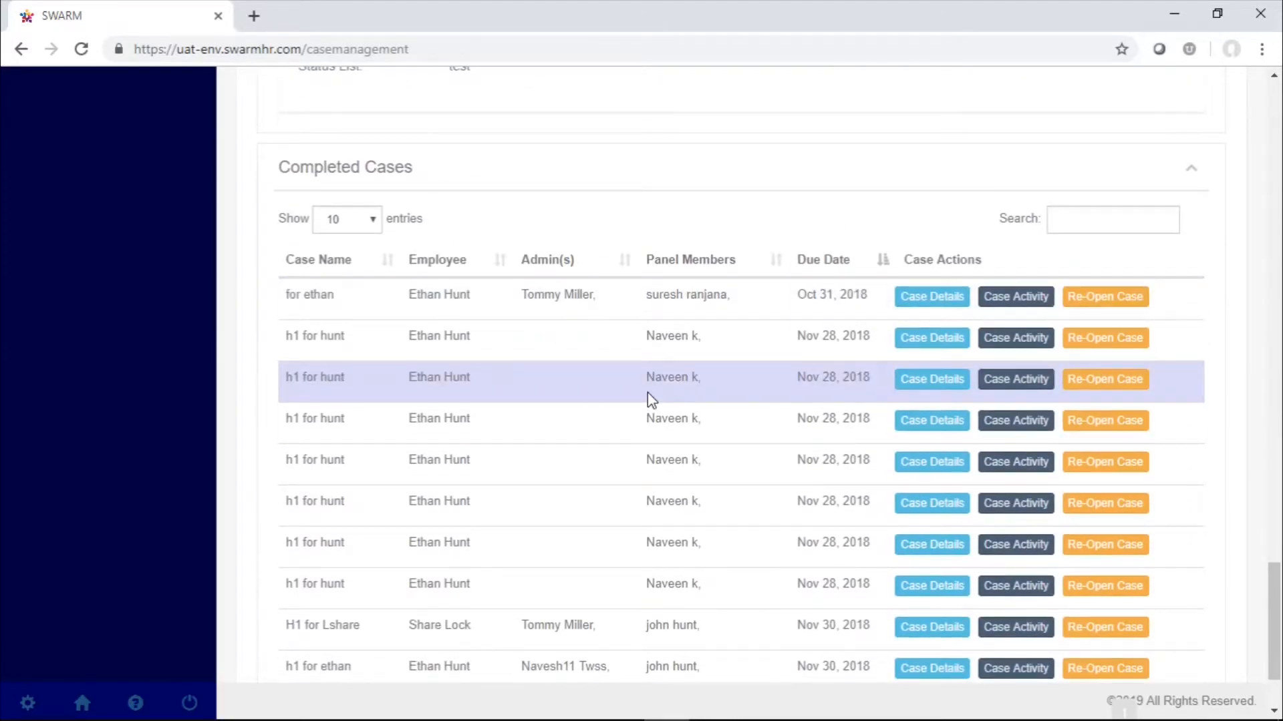
{"action": "scroll", "coordinate": [647, 391], "scroll_direction": "down", "scroll_amount": 2}
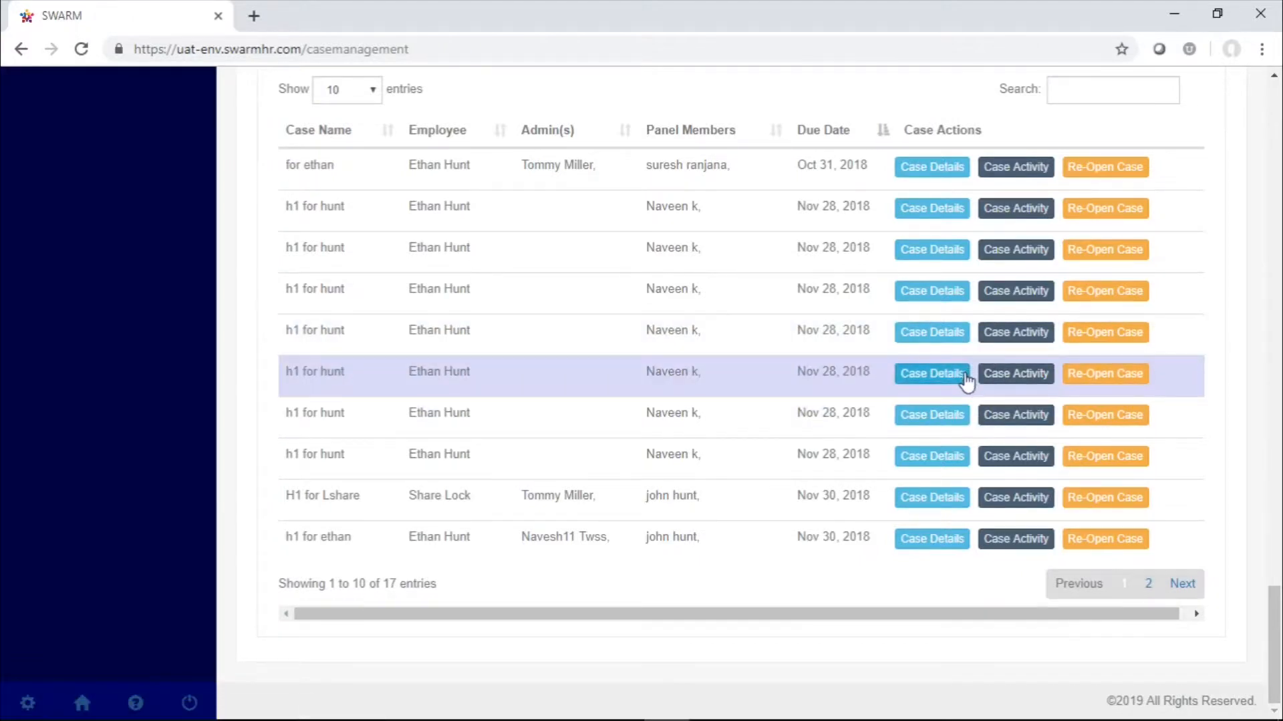
{"action": "left_click", "coordinate": [1118, 385]}
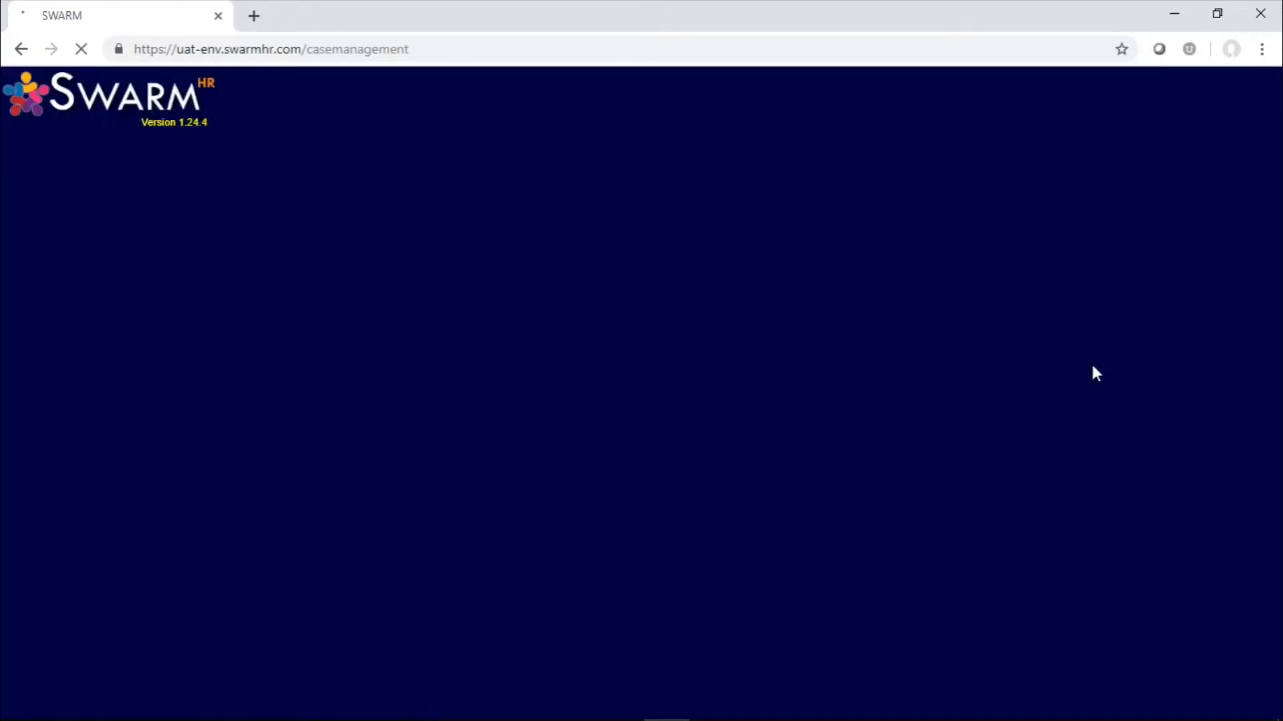
{"action": "scroll", "coordinate": [1095, 373], "scroll_direction": "down", "scroll_amount": 20}
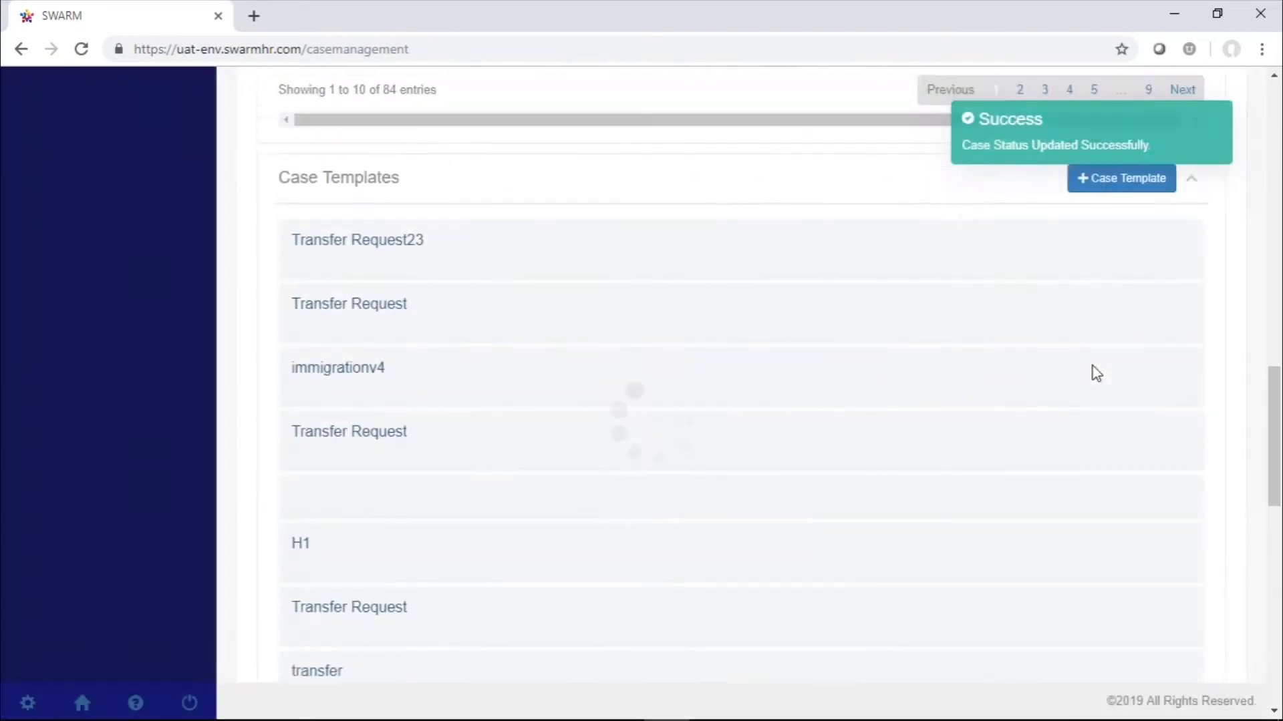
{"action": "scroll", "coordinate": [1095, 372], "scroll_direction": "up", "scroll_amount": 7}
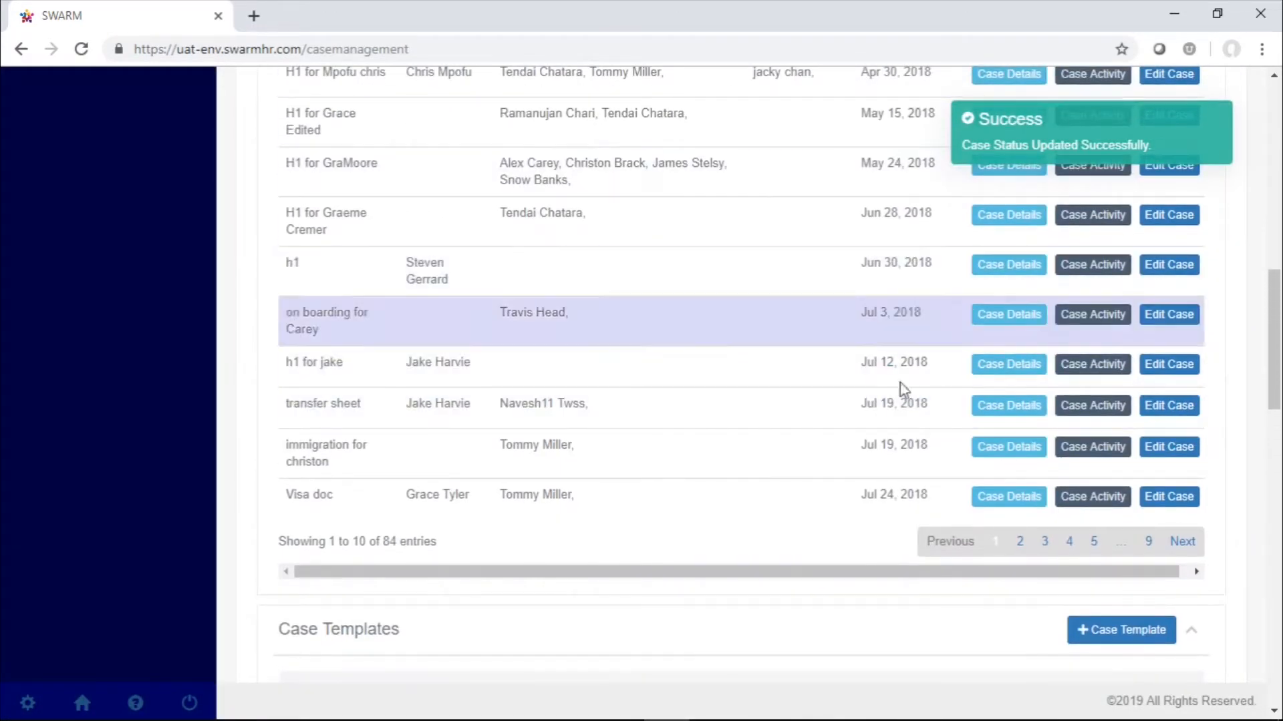
{"action": "scroll", "coordinate": [890, 229], "scroll_direction": "up", "scroll_amount": 4}
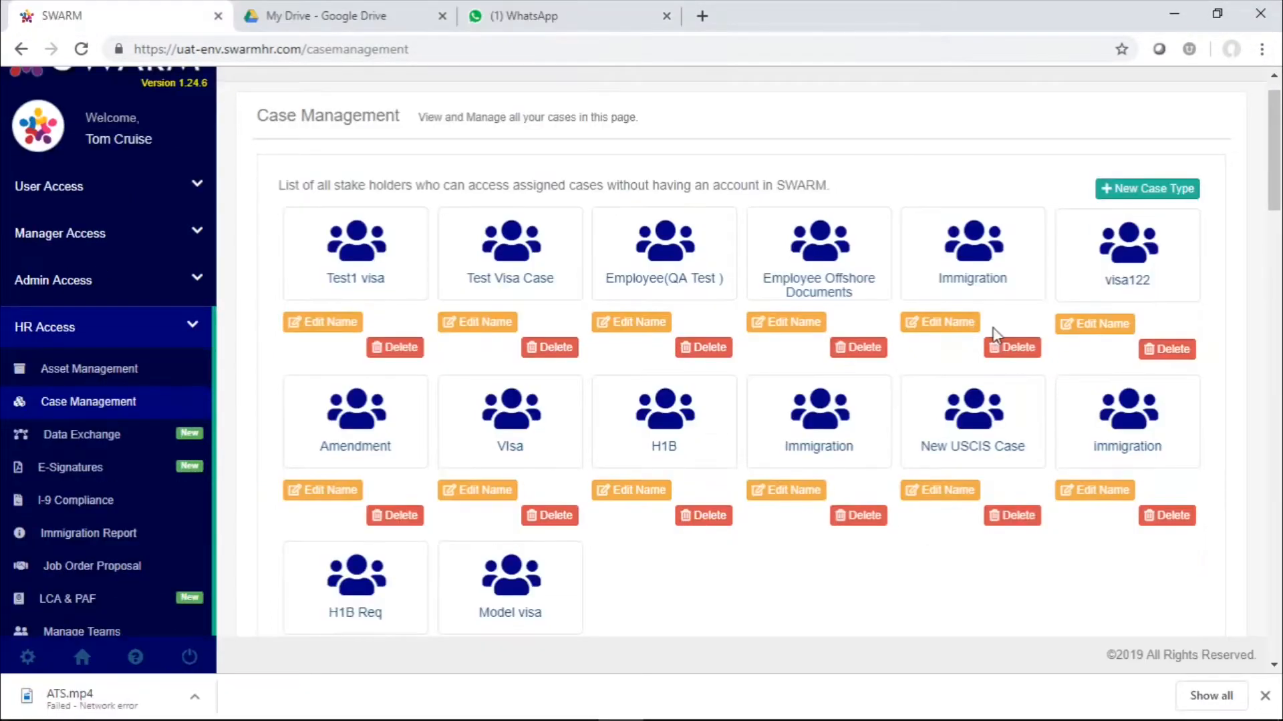
Start a new H1 B test case, including the person's name in its title, with template Transfer Request23 and due date Aug 13, 2019.
{"action": "scroll", "coordinate": [993, 336], "scroll_direction": "down", "scroll_amount": 5}
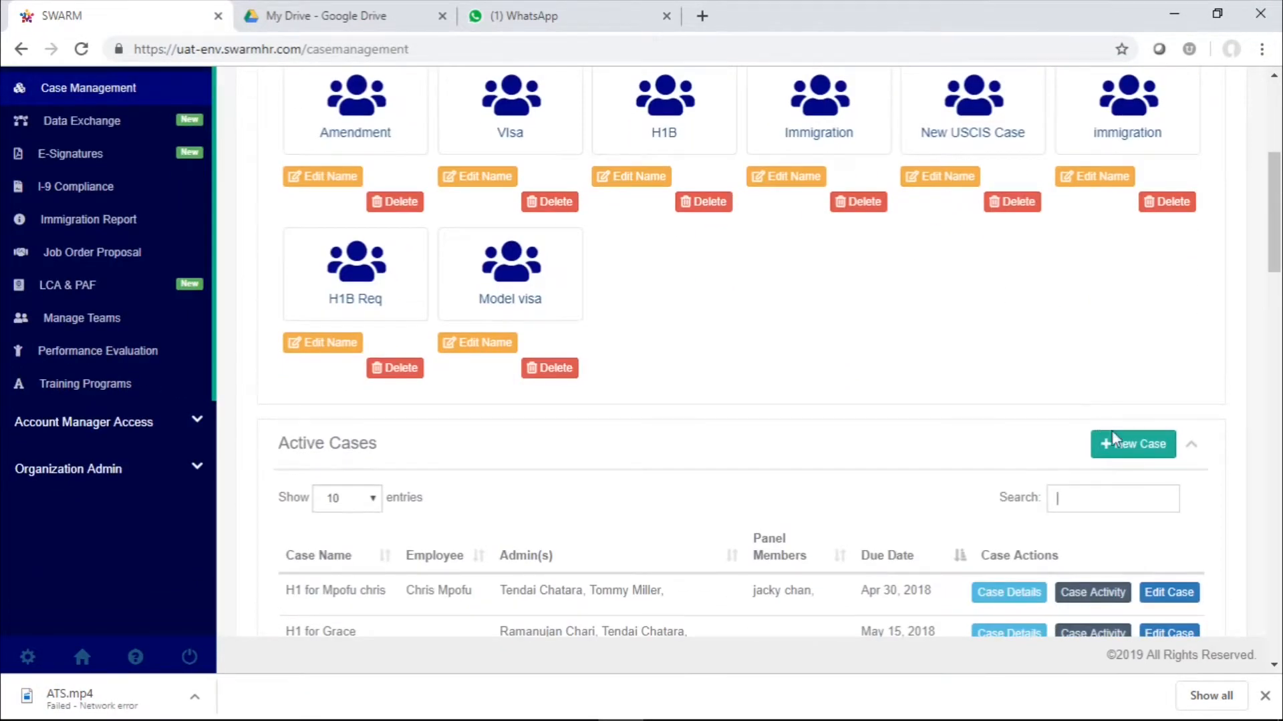
{"action": "left_click", "coordinate": [1122, 441]}
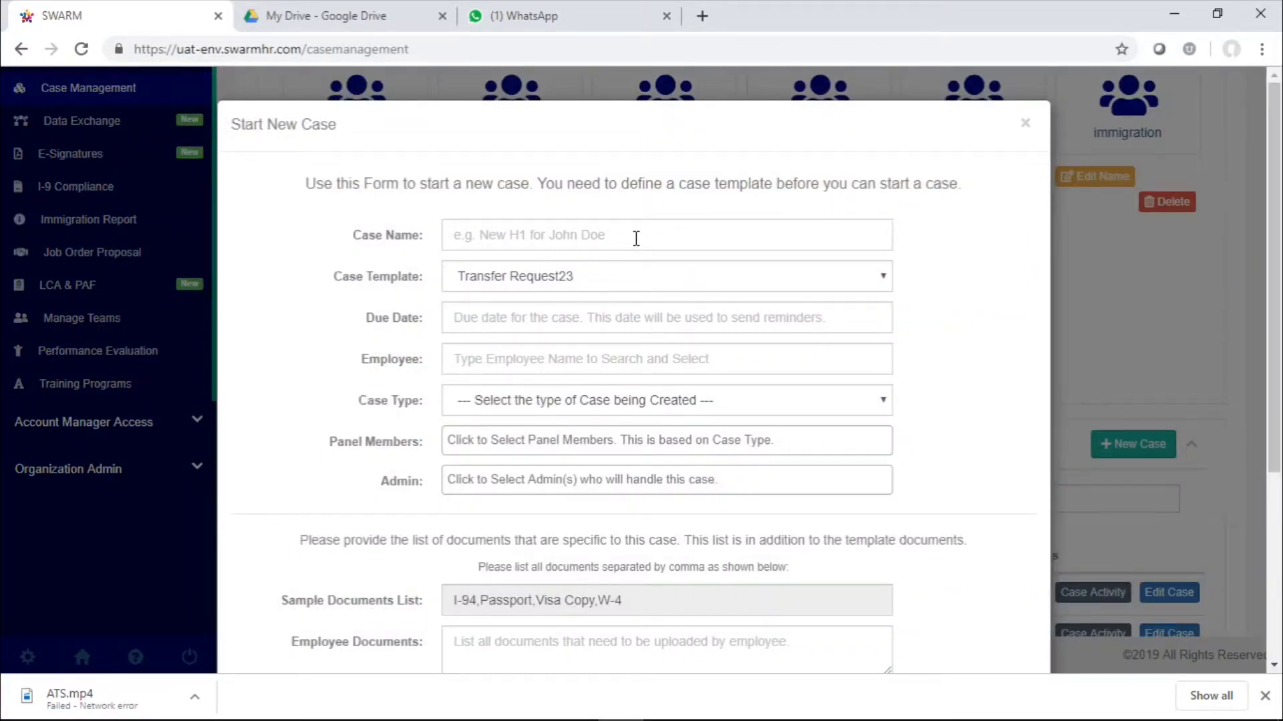
{"action": "type", "text": "H1 B Gokul test"}
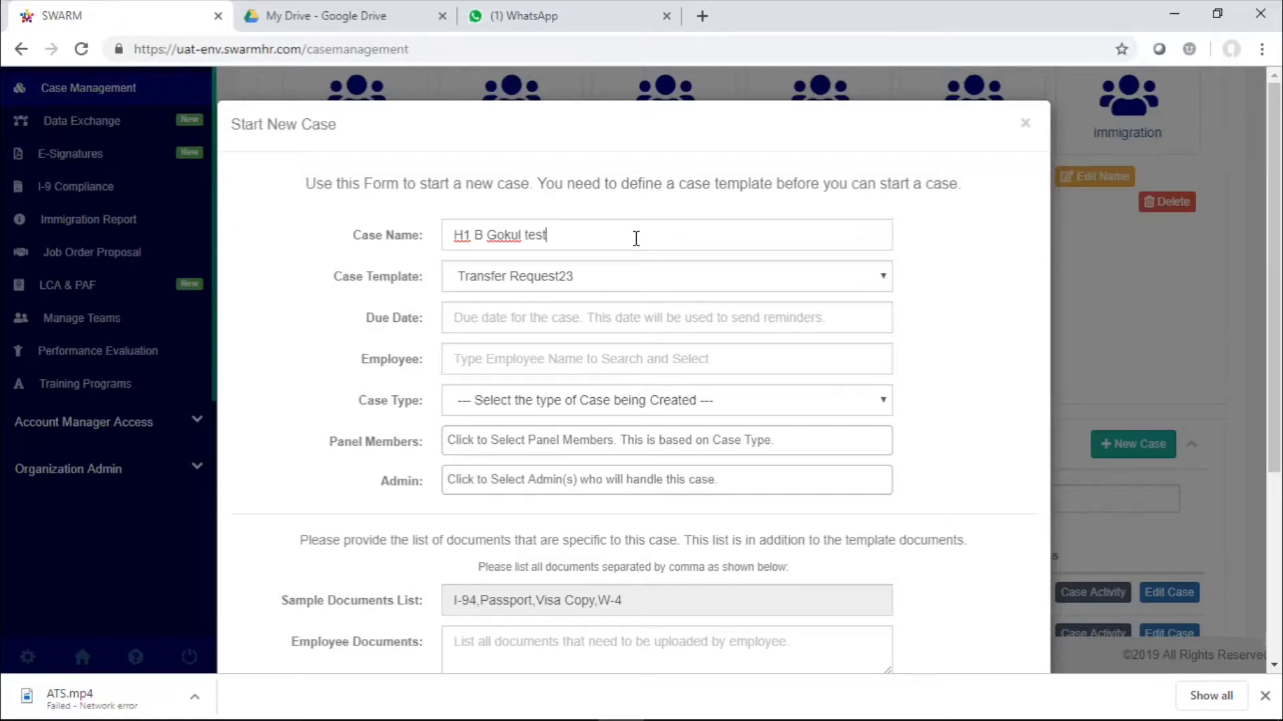
{"action": "left_click", "coordinate": [645, 282]}
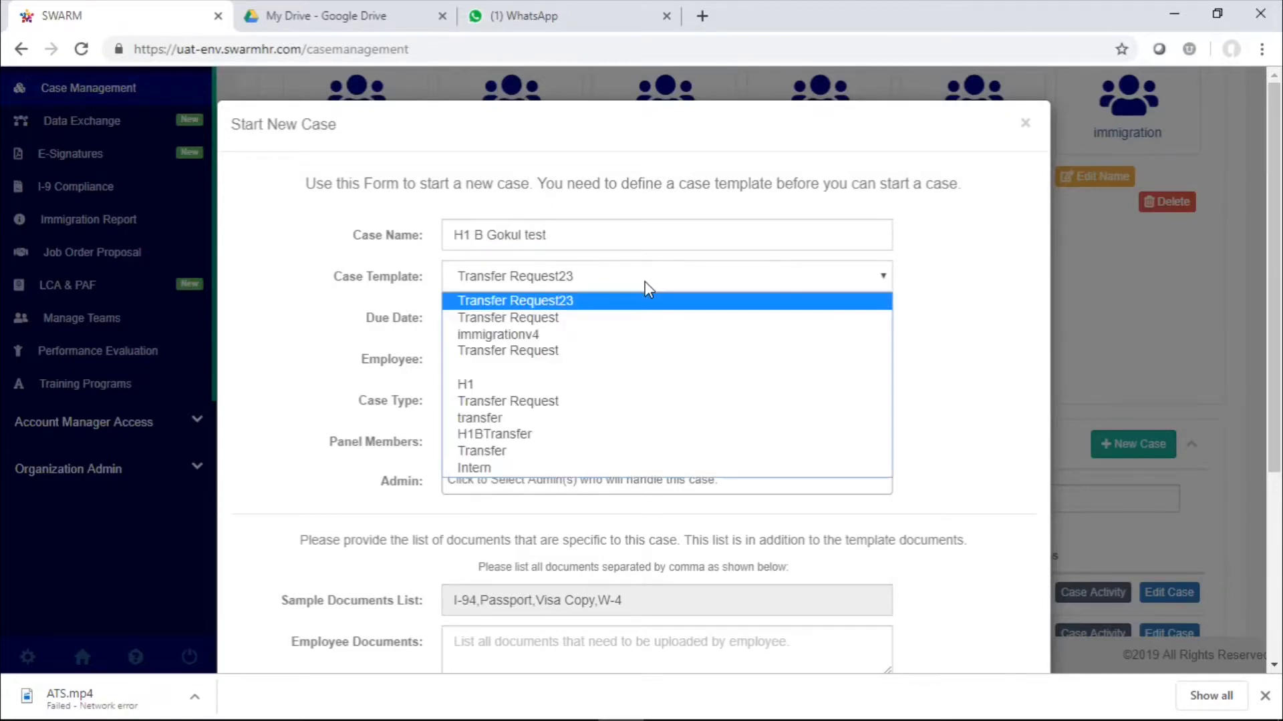
{"action": "left_click", "coordinate": [591, 302]}
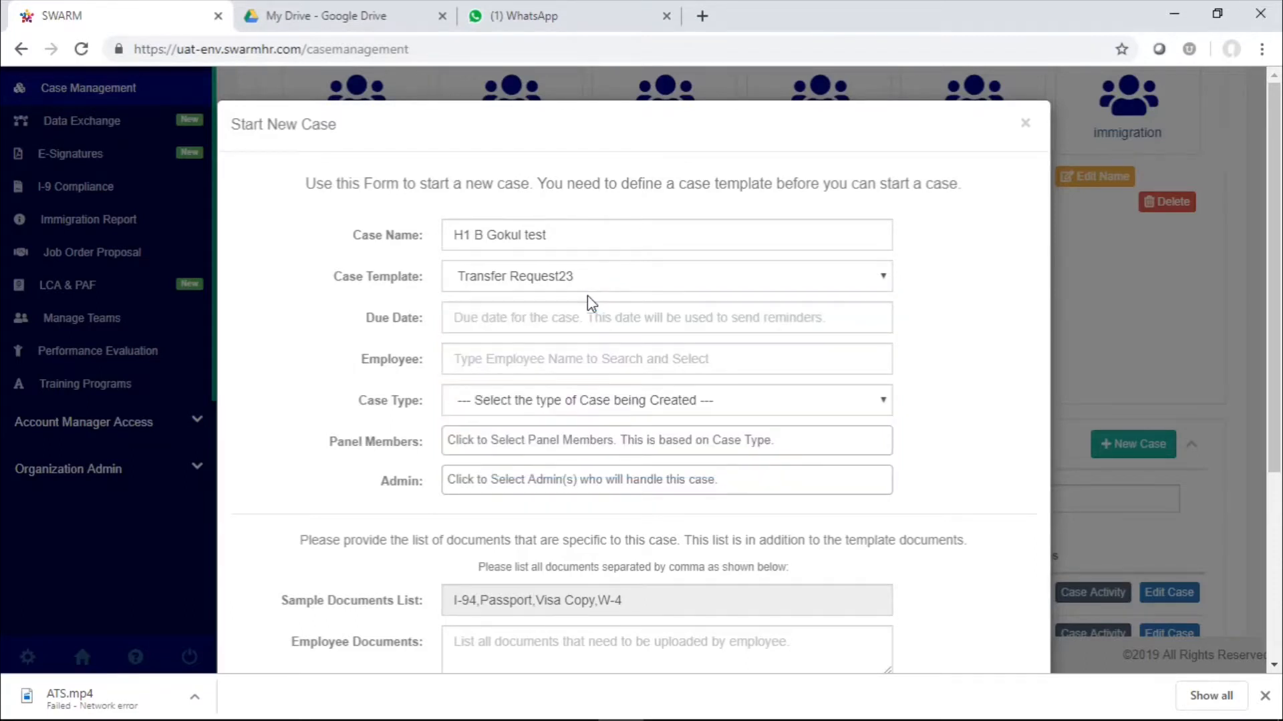
{"action": "left_click", "coordinate": [579, 320]}
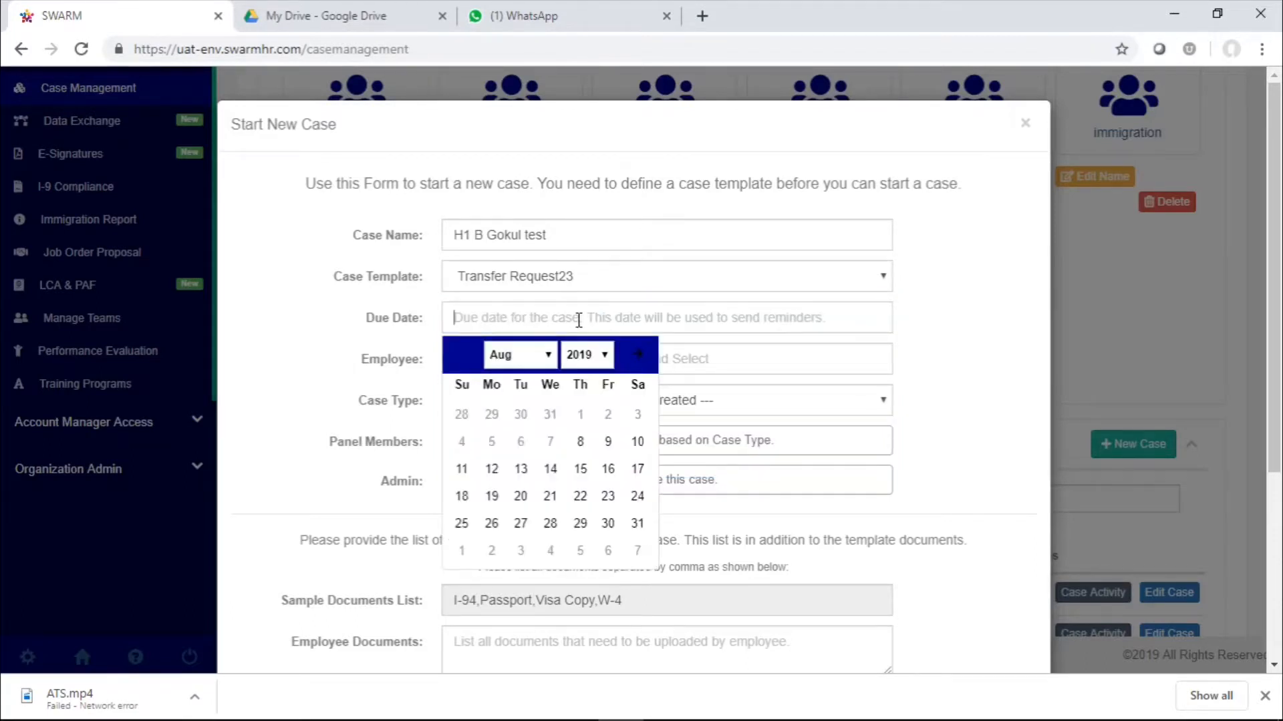
{"action": "left_click", "coordinate": [521, 470]}
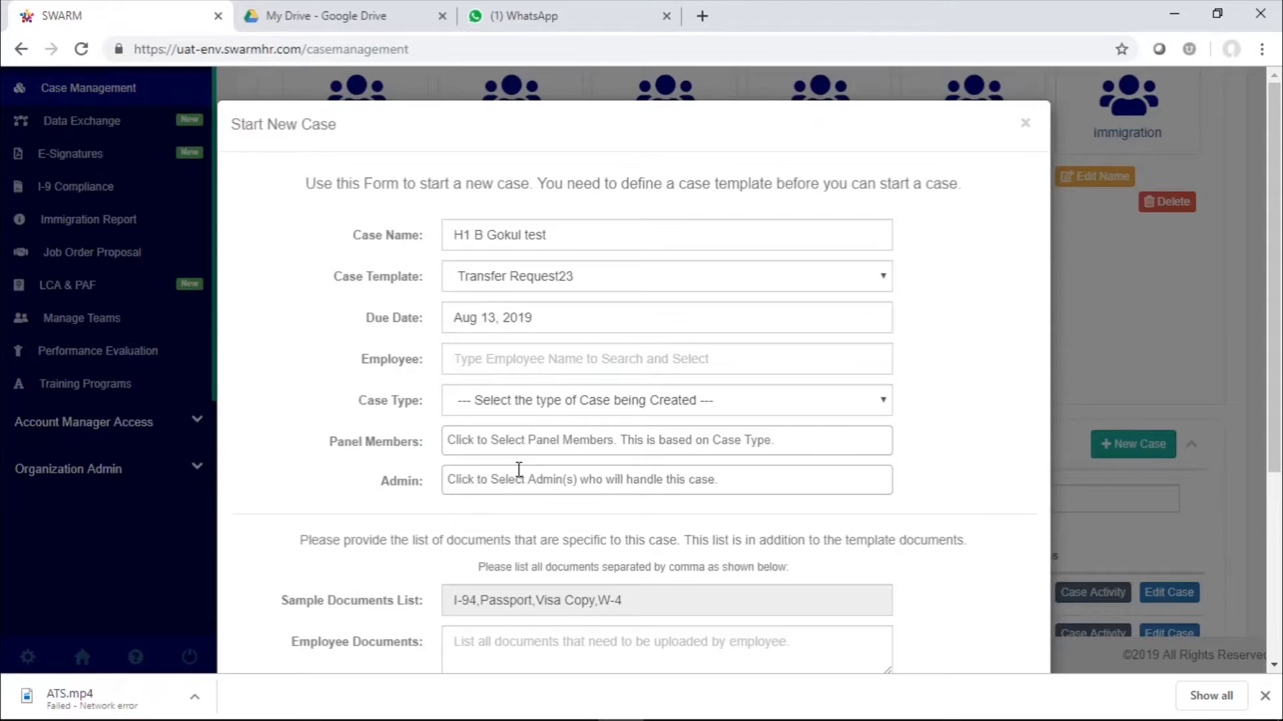
Assign the first employee matching "to" to the new case and set its case type to H1B.
{"action": "type", "text": "to"}
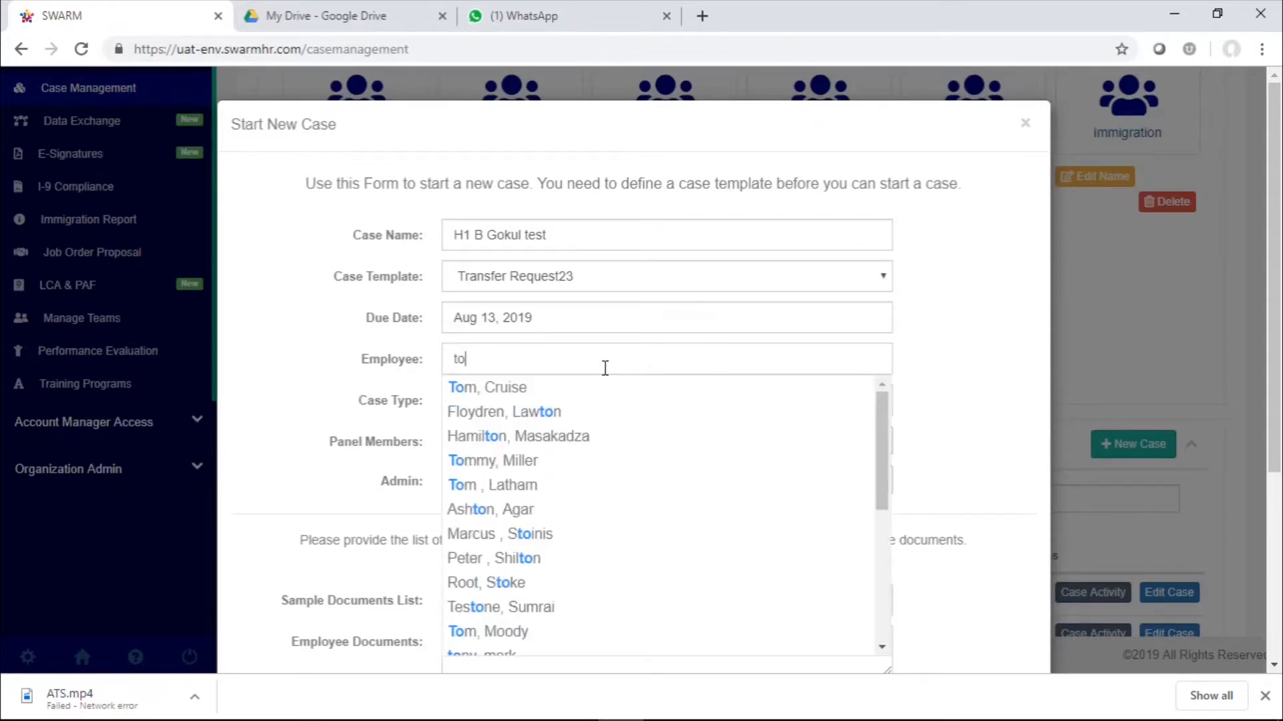
{"action": "left_click", "coordinate": [553, 393]}
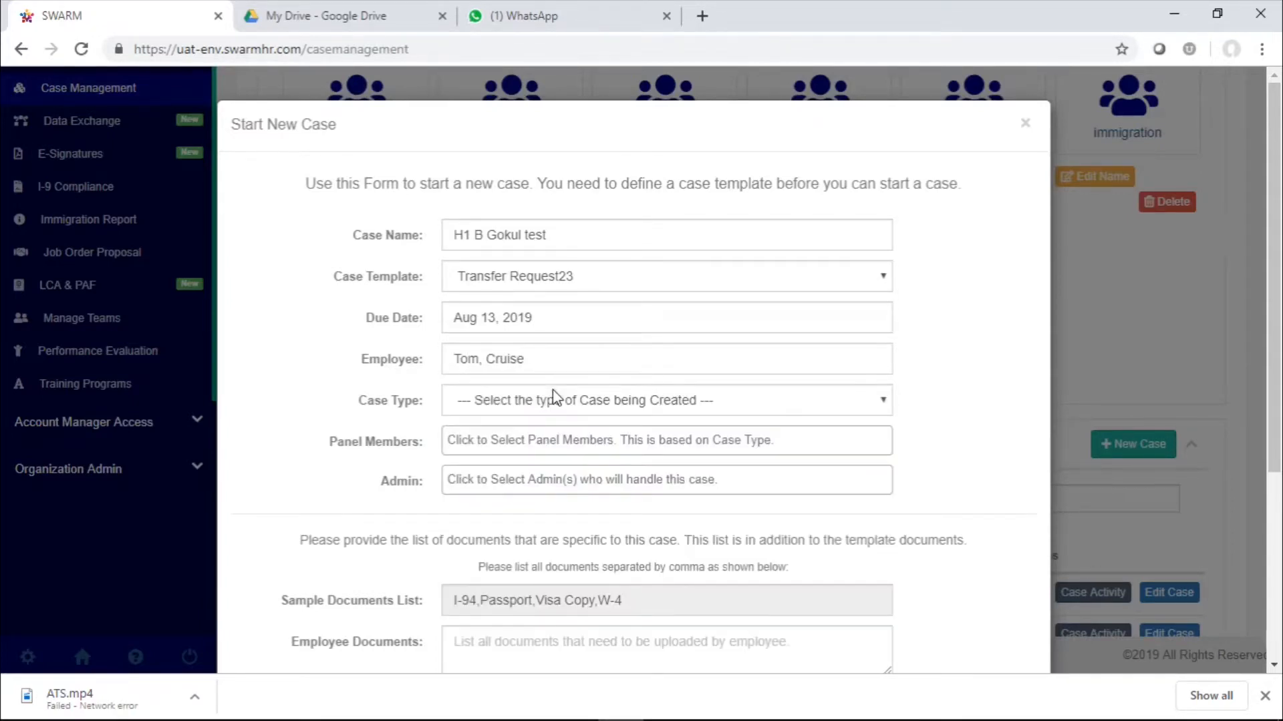
{"action": "left_click", "coordinate": [662, 415]}
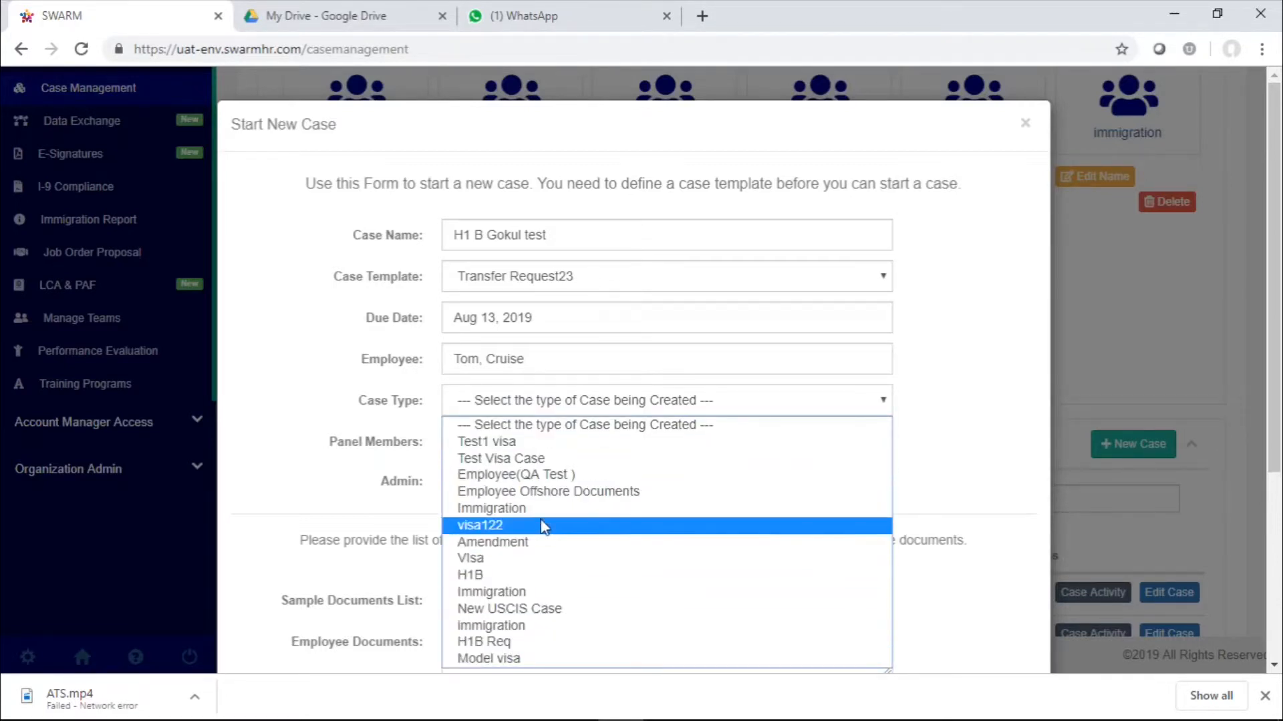
{"action": "left_click", "coordinate": [521, 579]}
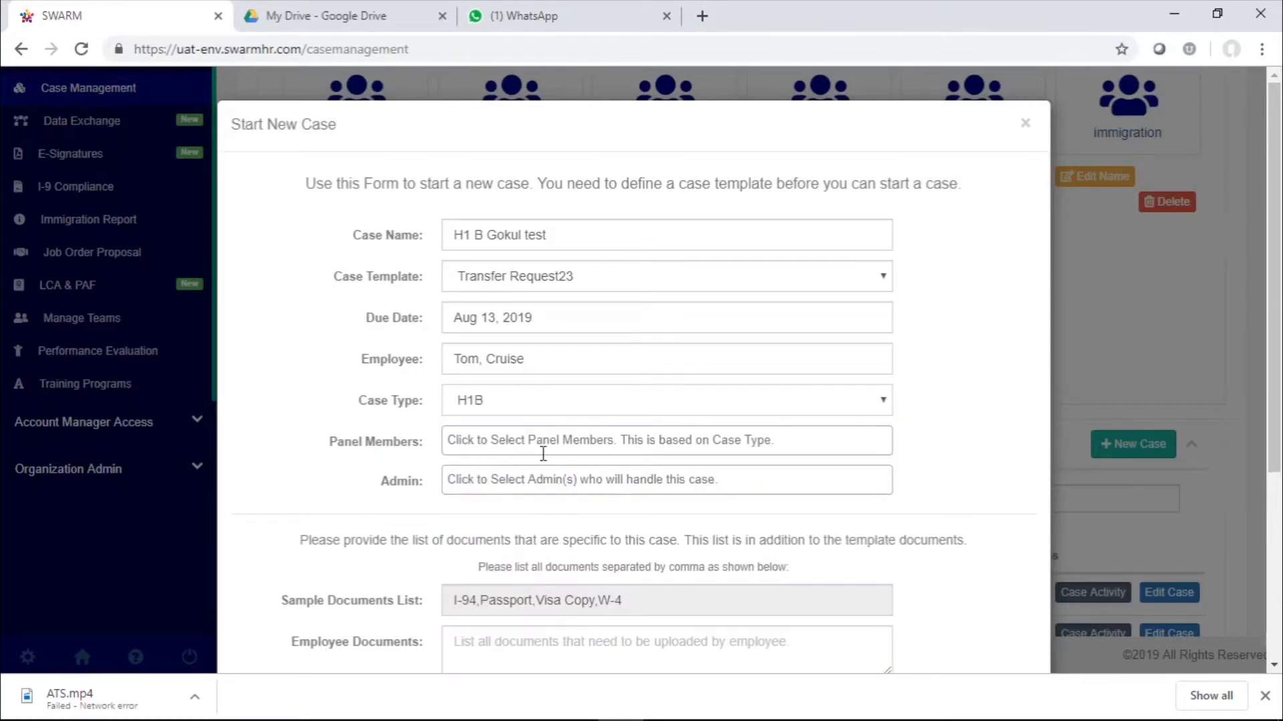
Add the only available panel member and the fifth listed admin to the H1B case, and create the case.
{"action": "left_click", "coordinate": [560, 434]}
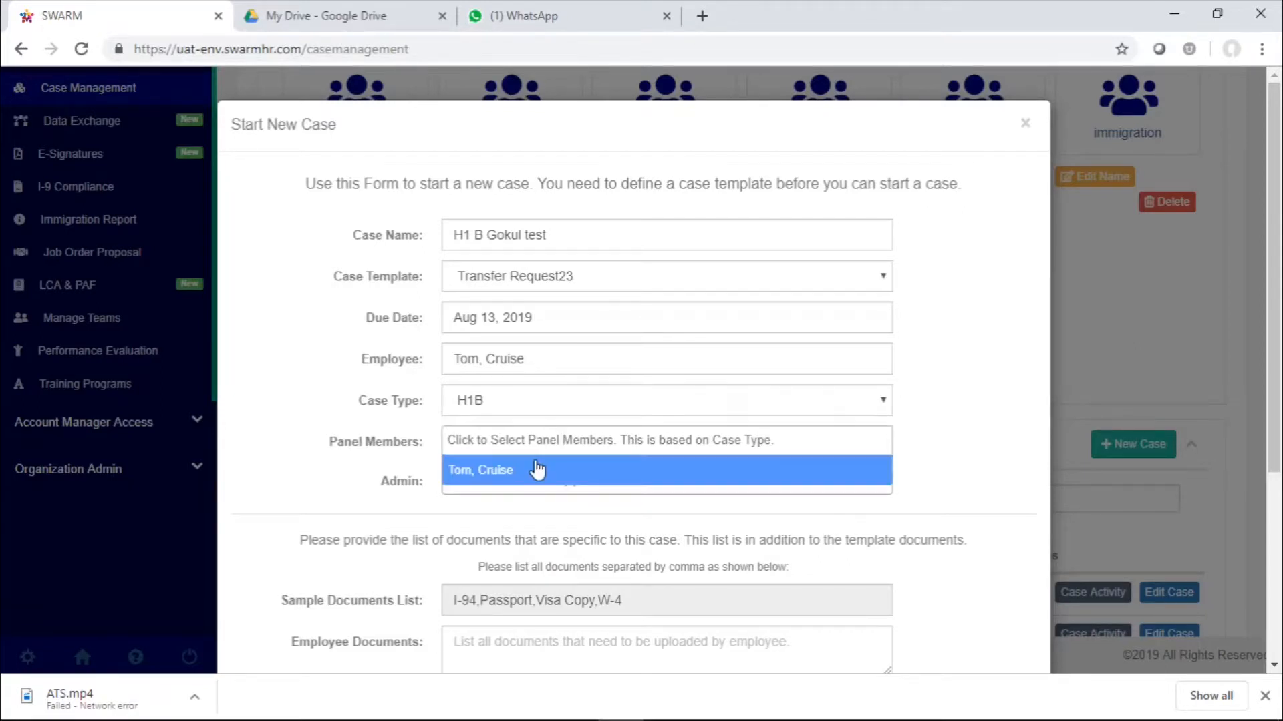
{"action": "left_click", "coordinate": [539, 470]}
{"action": "left_click", "coordinate": [563, 482]}
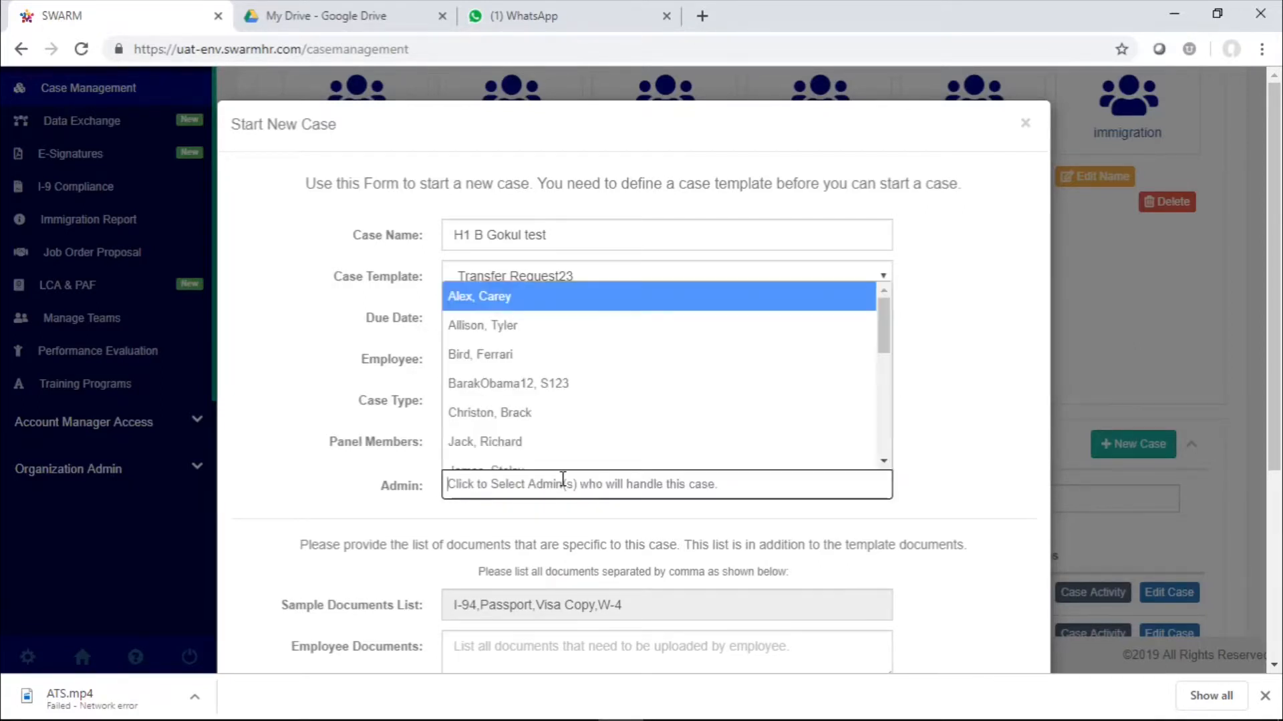
{"action": "left_click", "coordinate": [538, 428]}
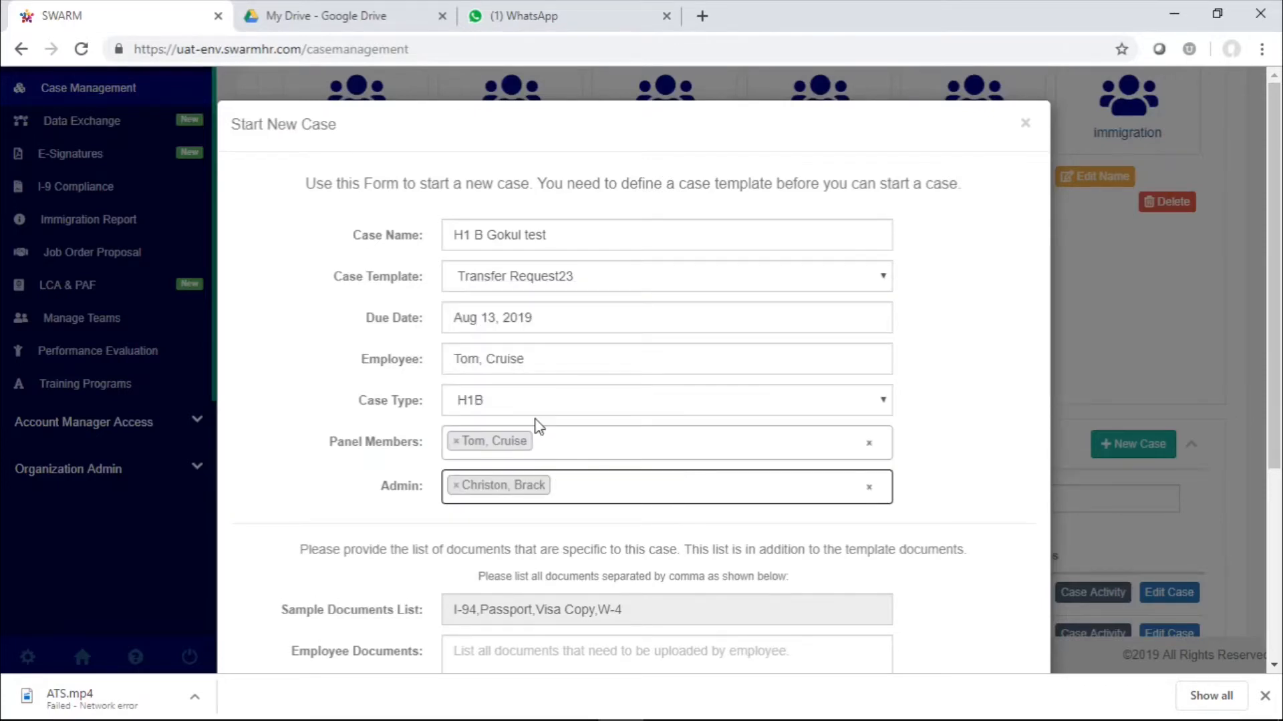
{"action": "scroll", "coordinate": [538, 428], "scroll_direction": "down", "scroll_amount": 5}
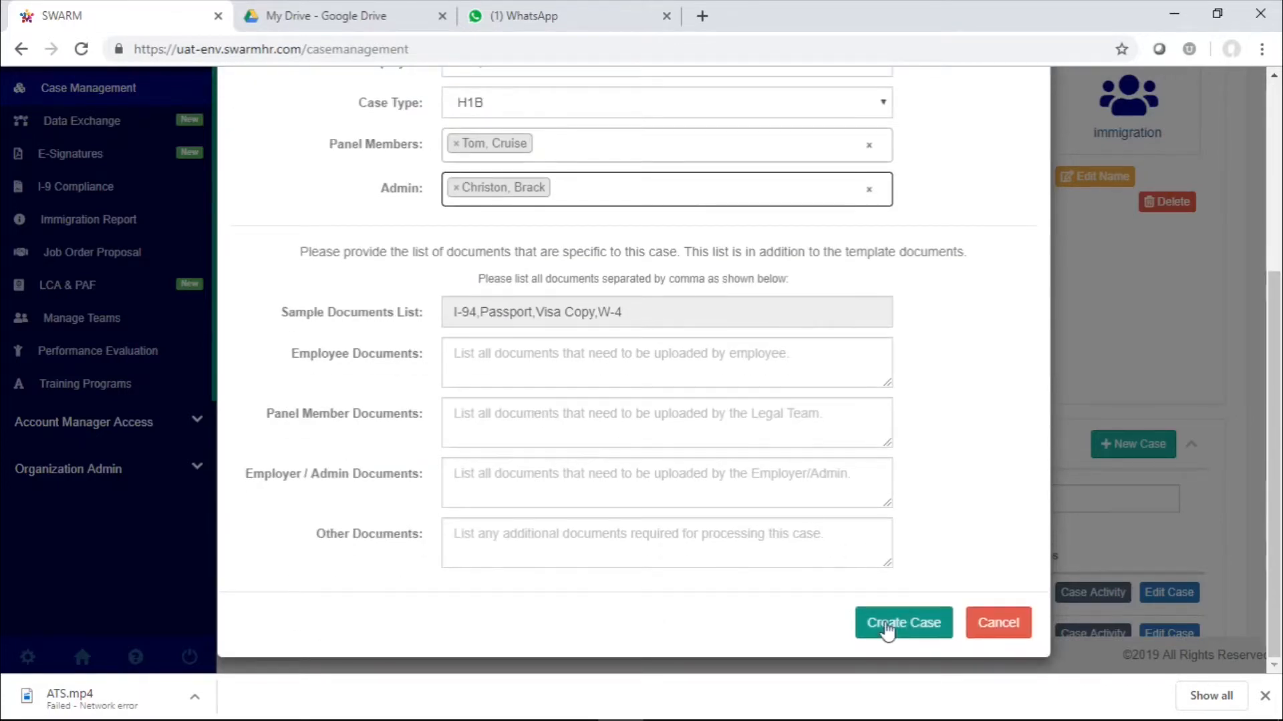
{"action": "left_click", "coordinate": [887, 628]}
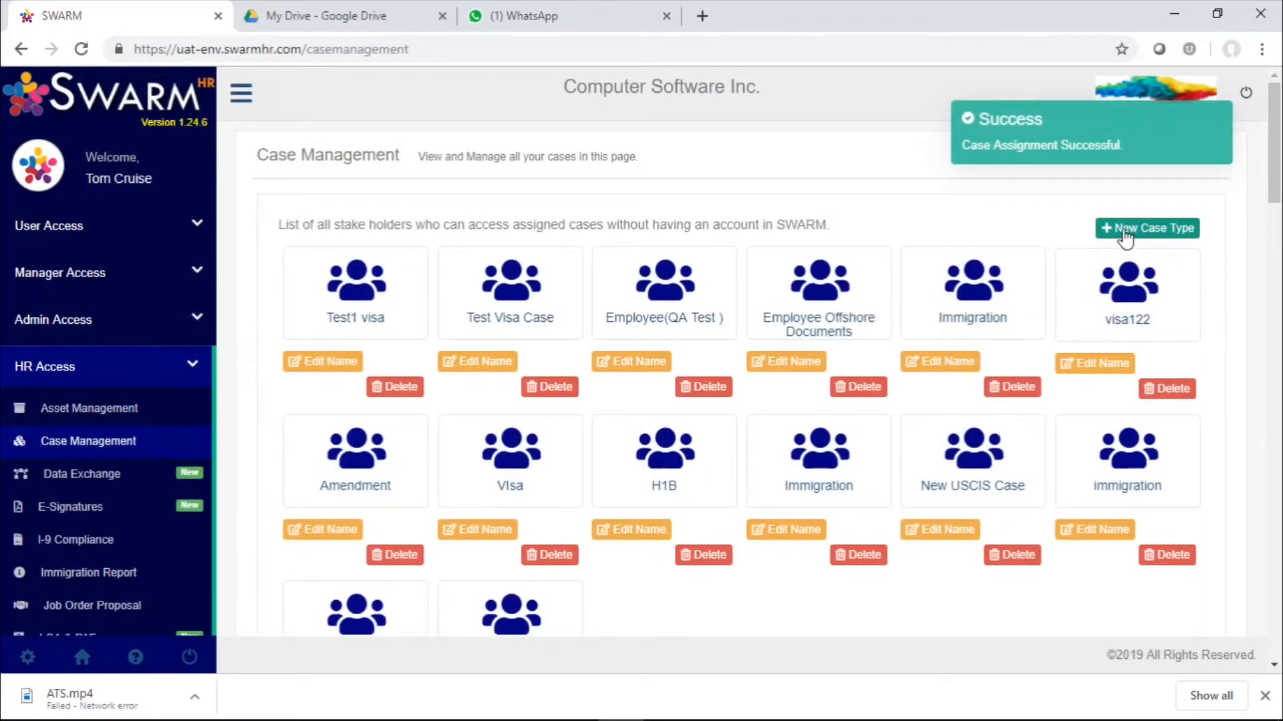
Go to My Case under User Access, expand the newly created H1 B test case and open its case details.
{"action": "left_click", "coordinate": [194, 234]}
{"action": "scroll", "coordinate": [129, 463], "scroll_direction": "down", "scroll_amount": 6}
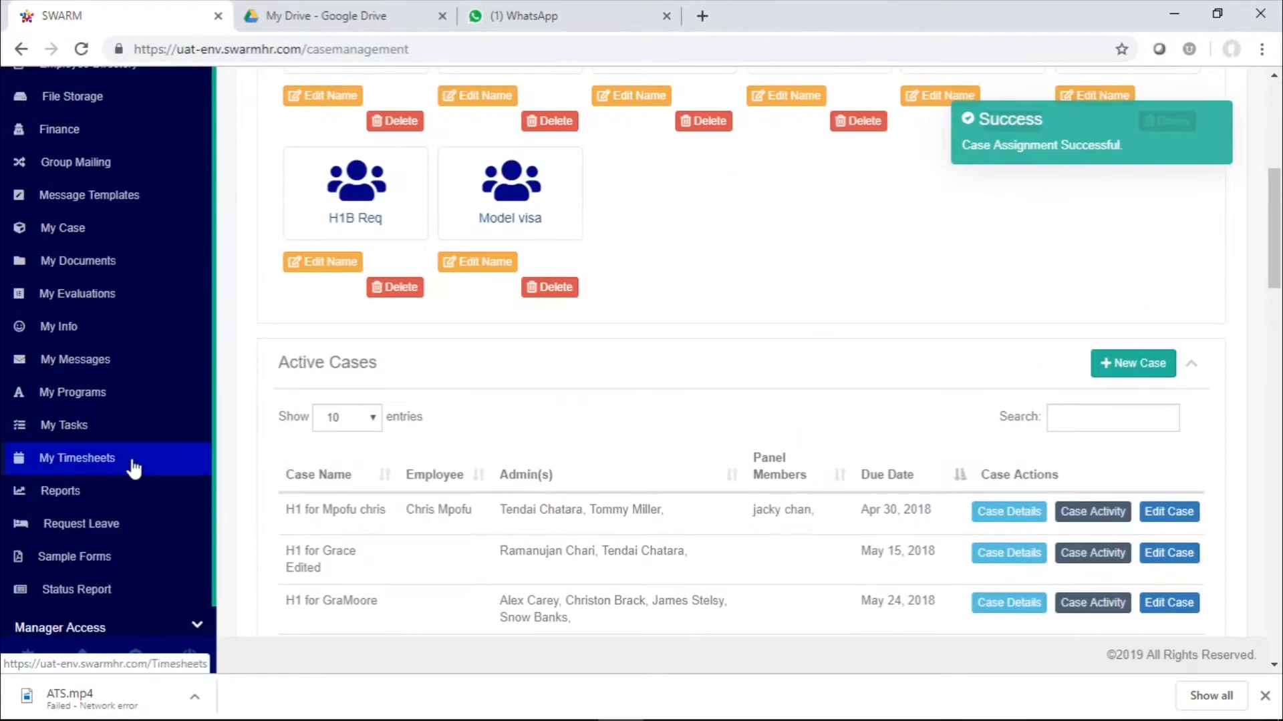
{"action": "left_click", "coordinate": [85, 242]}
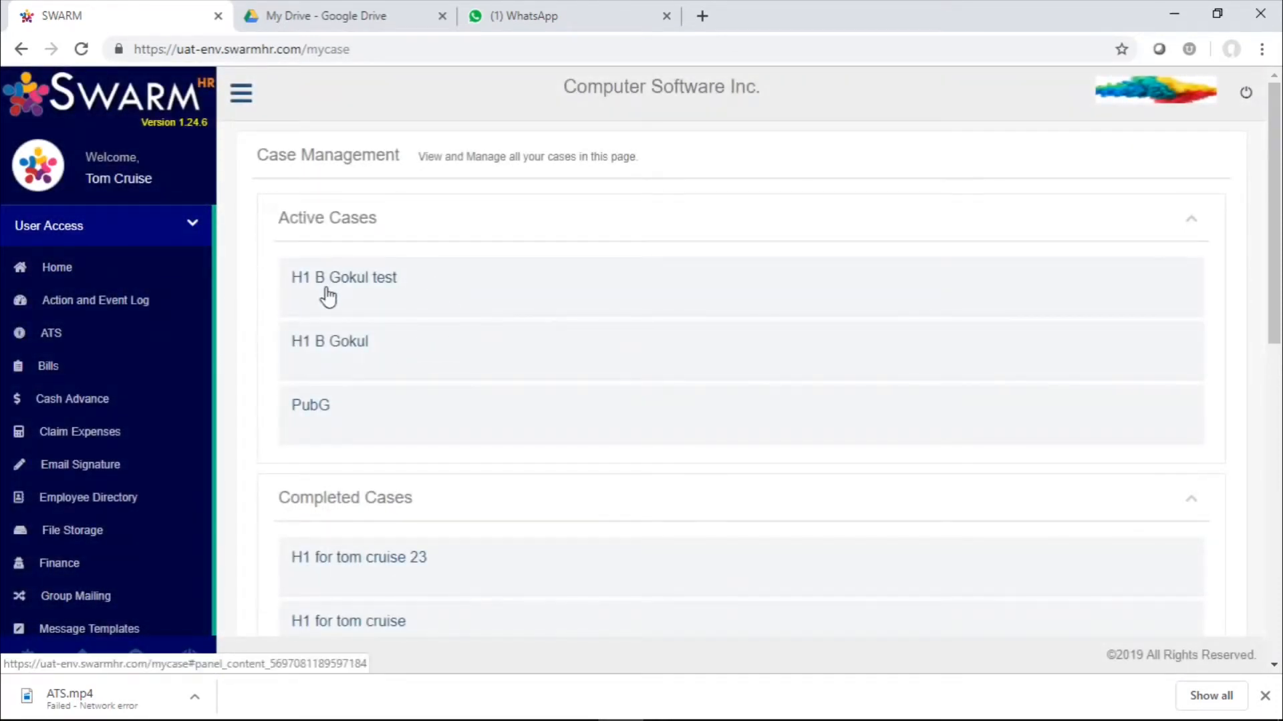
{"action": "left_click", "coordinate": [367, 300]}
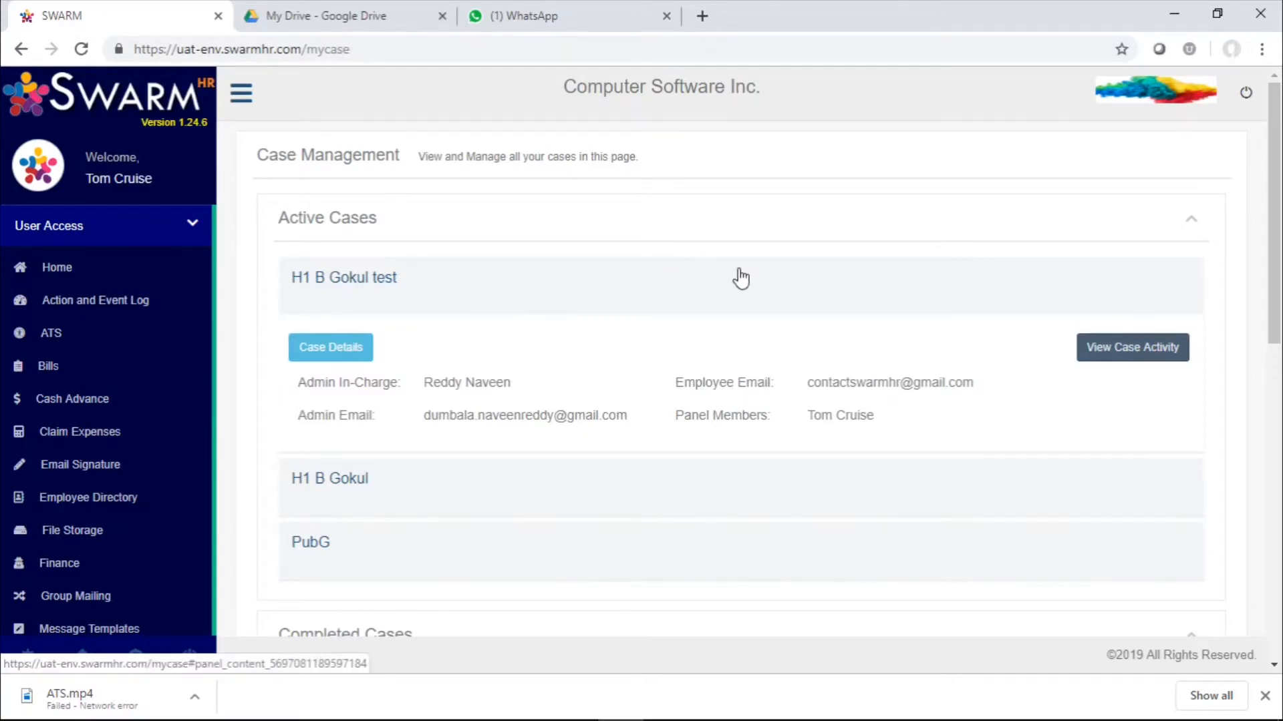
{"action": "left_click", "coordinate": [352, 354]}
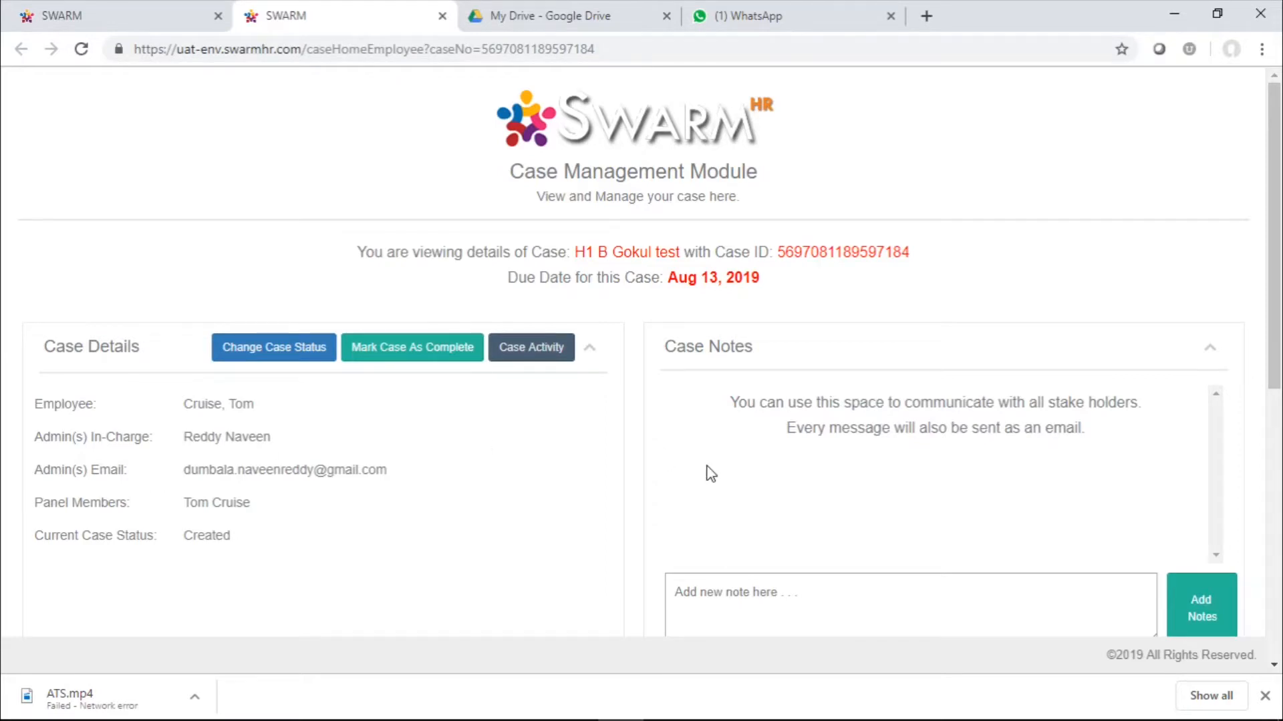
Add the note "test" to the Case Notes of the H1 B test case.
{"action": "scroll", "coordinate": [711, 473], "scroll_direction": "down", "scroll_amount": 2}
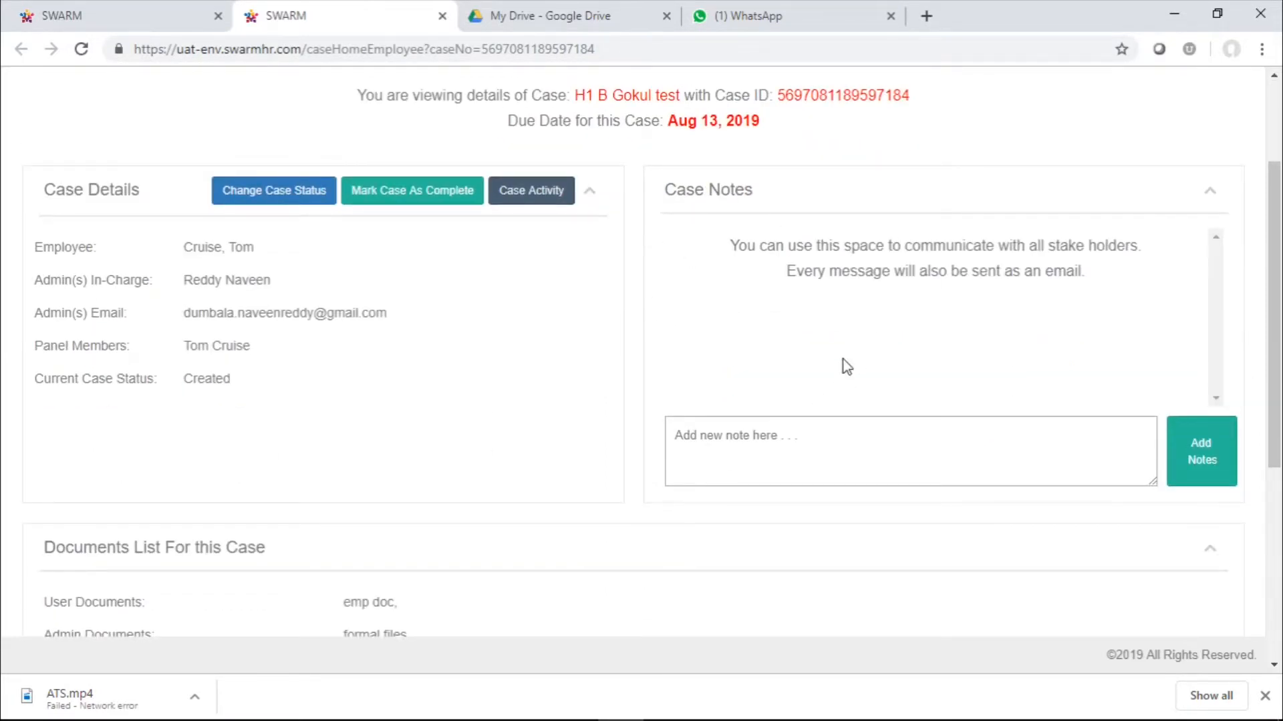
{"action": "left_click", "coordinate": [823, 432]}
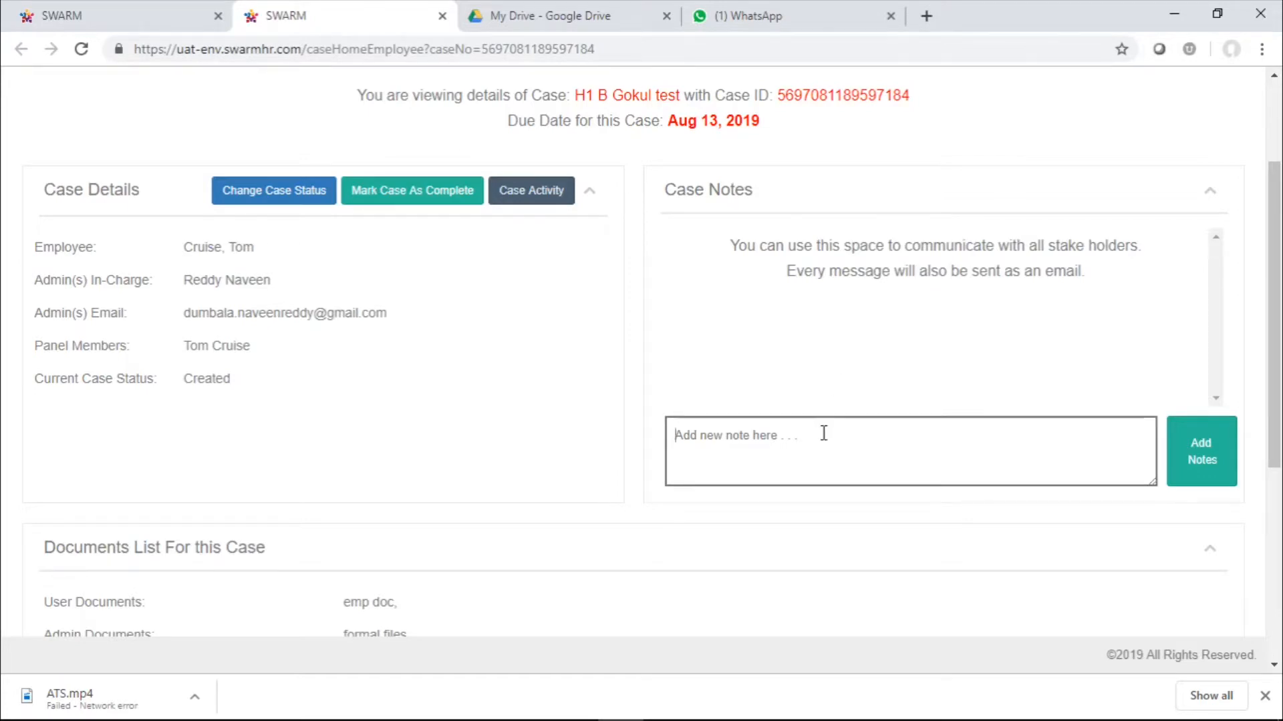
{"action": "type", "text": "test"}
{"action": "left_click", "coordinate": [1206, 481]}
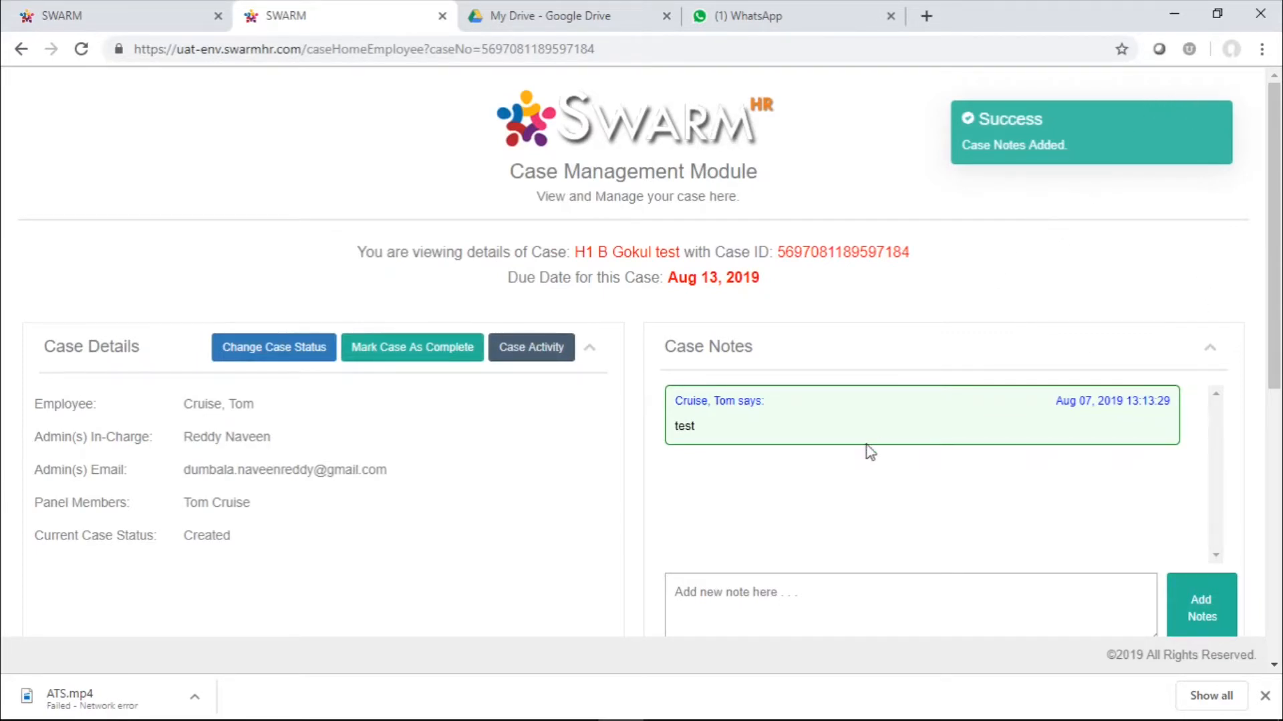
Start a new document upload under Case Documents, named "test dc" with document type Other.
{"action": "scroll", "coordinate": [867, 446], "scroll_direction": "down", "scroll_amount": 3}
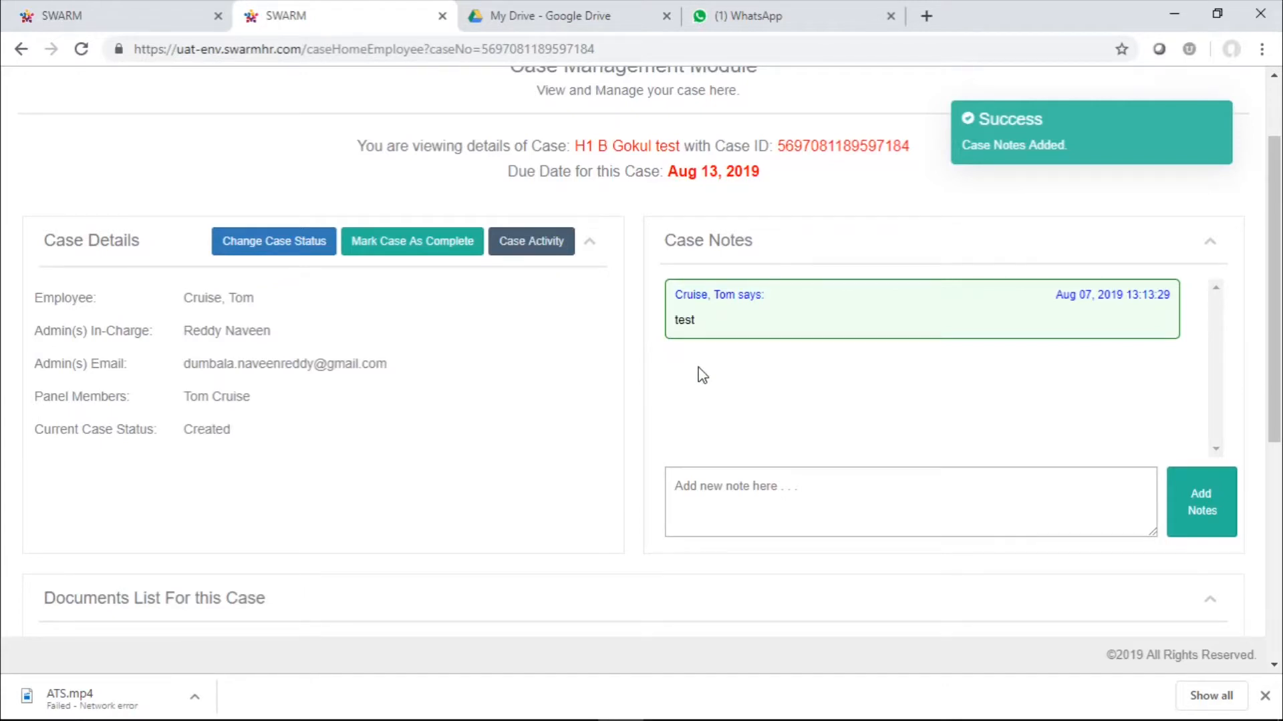
{"action": "scroll", "coordinate": [977, 401], "scroll_direction": "down", "scroll_amount": 5}
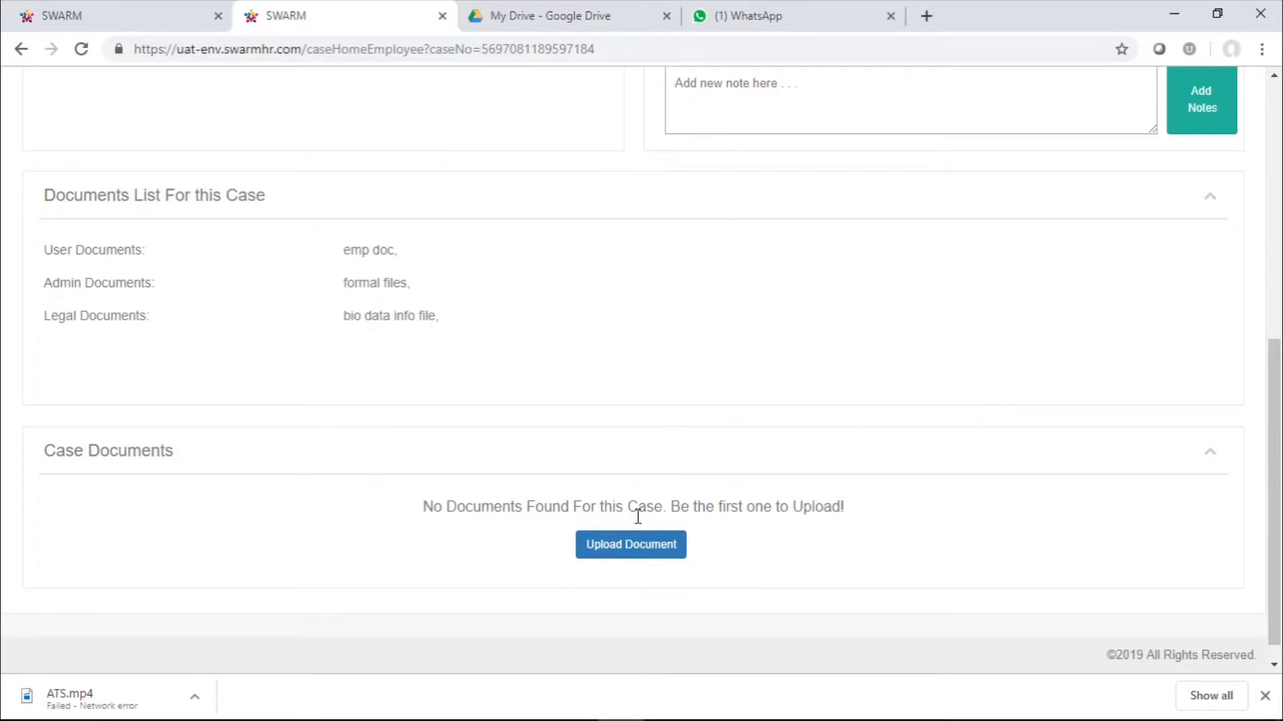
{"action": "left_click", "coordinate": [633, 546]}
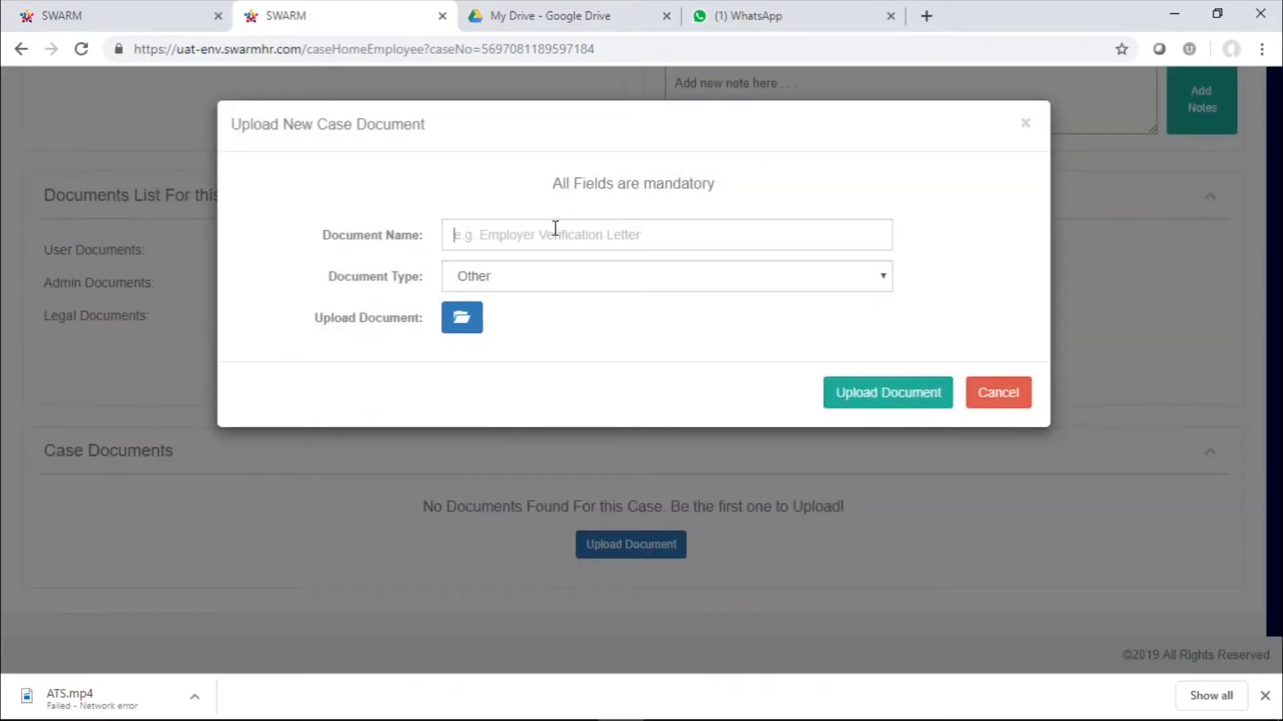
{"action": "type", "text": "test d"}
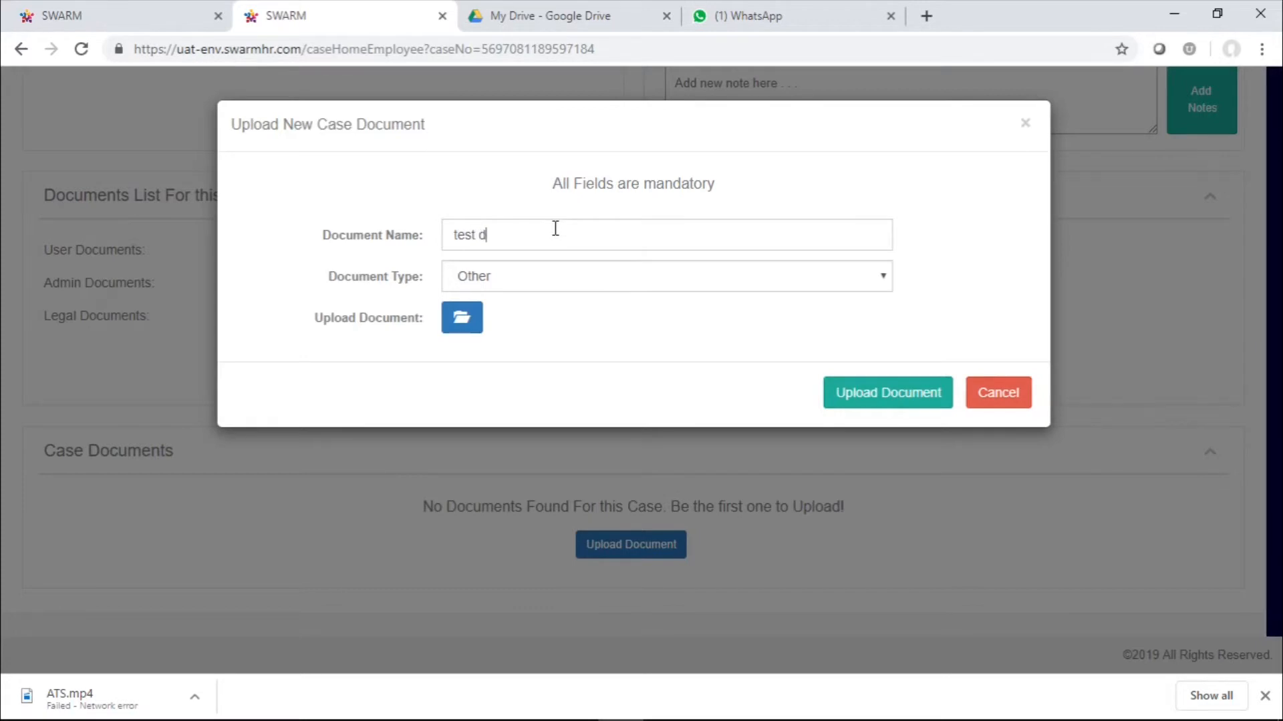
{"action": "type", "text": "c"}
{"action": "left_click", "coordinate": [574, 282]}
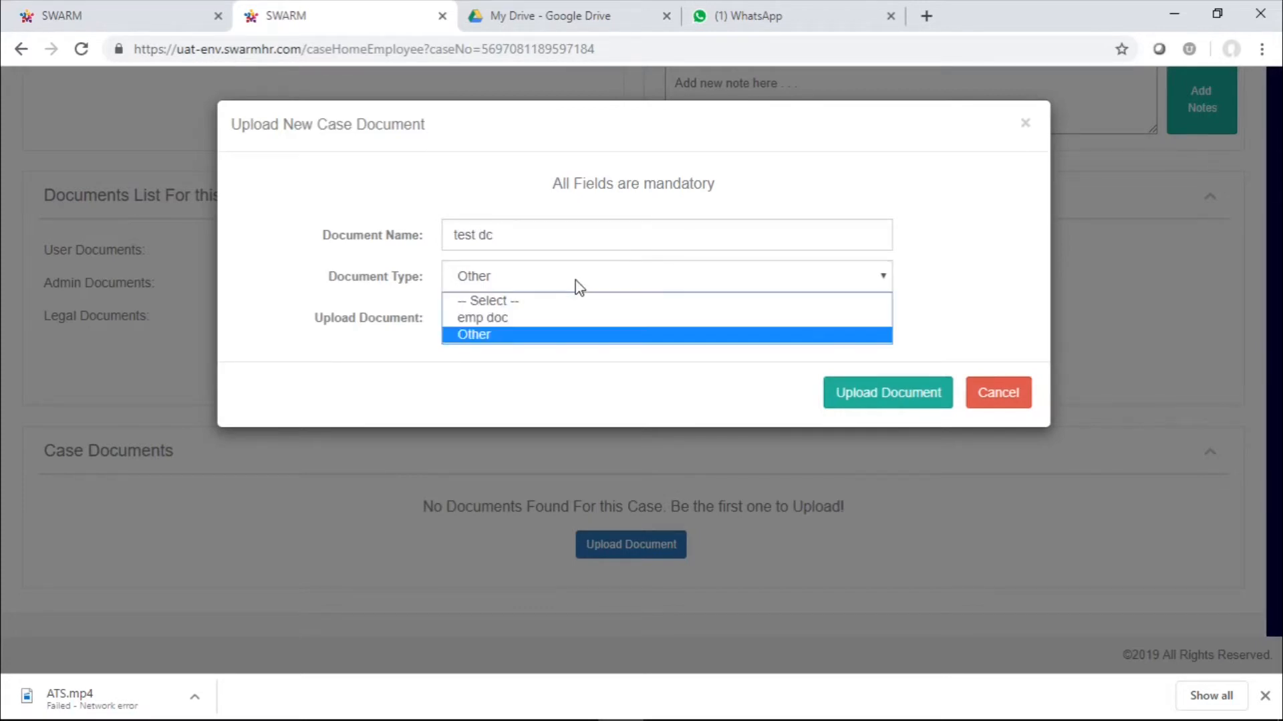
{"action": "left_click", "coordinate": [524, 332]}
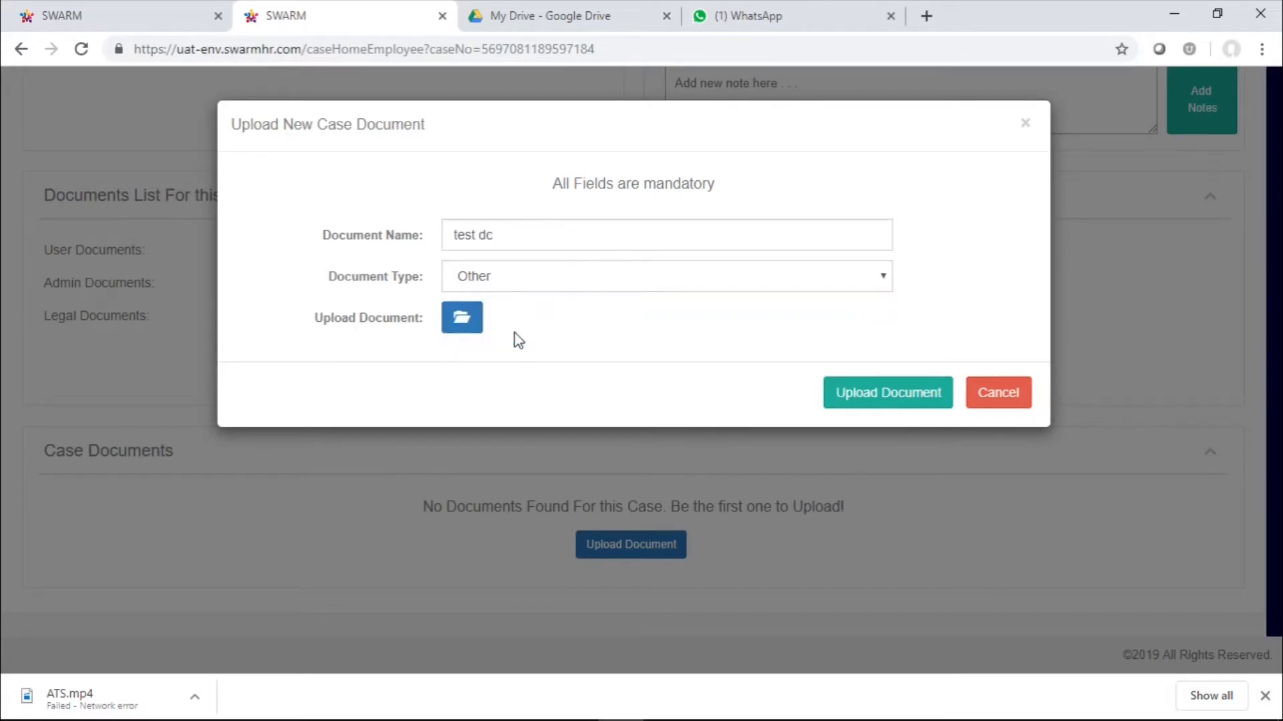
Attach the I-9EmploymentEligibilityVerification PDF from Downloads and upload the document to the case.
{"action": "left_click", "coordinate": [472, 325]}
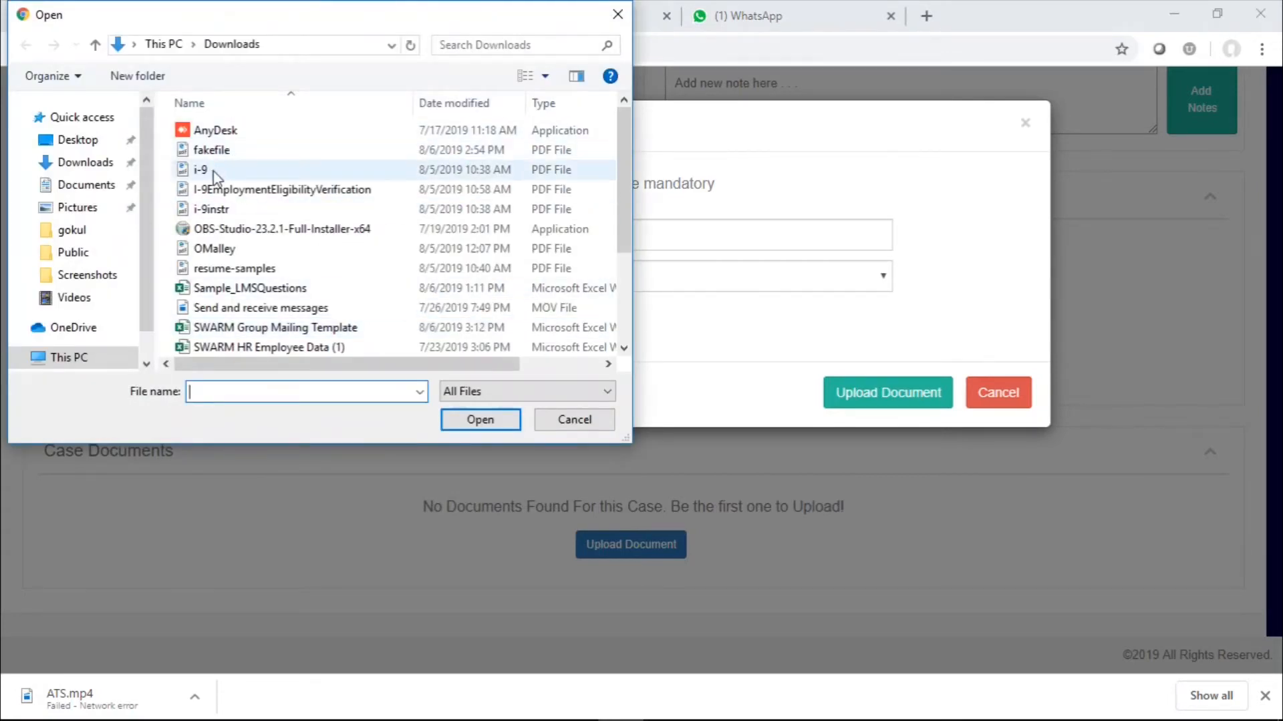
{"action": "double_click", "coordinate": [259, 194]}
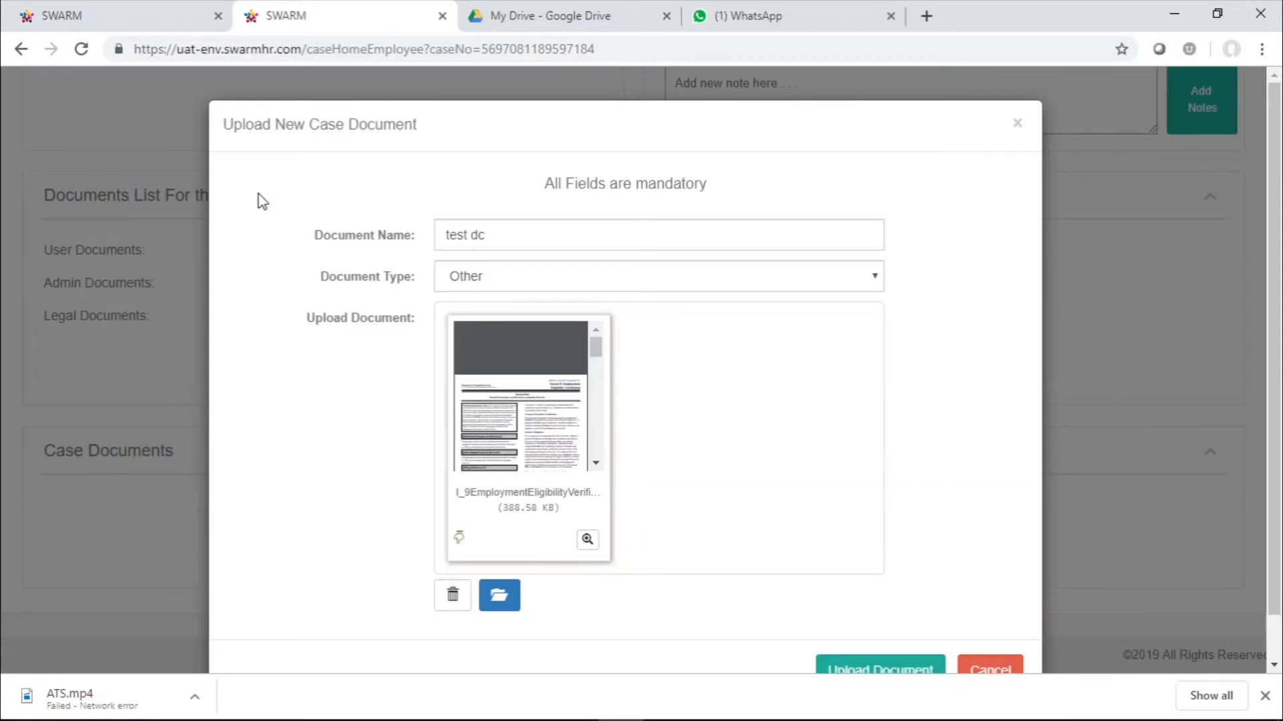
{"action": "scroll", "coordinate": [971, 484], "scroll_direction": "down", "scroll_amount": 1}
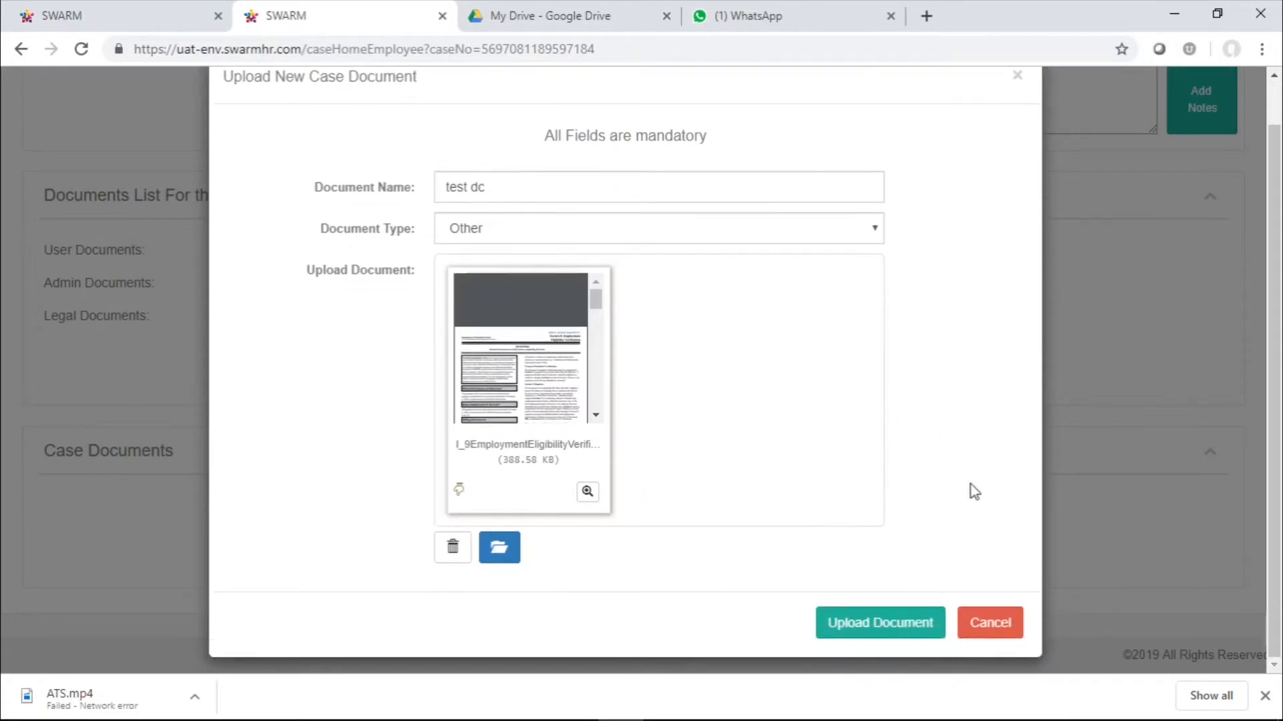
{"action": "left_click", "coordinate": [886, 621]}
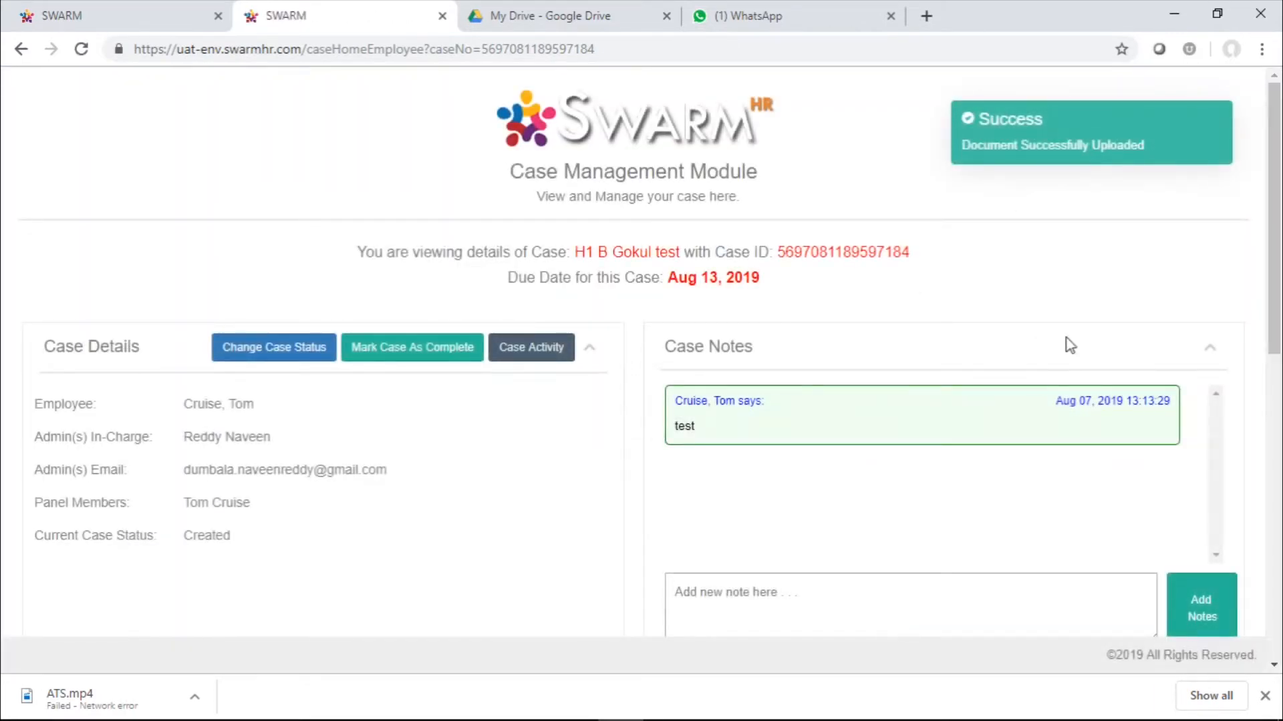
View the uploaded "test dc" document under Case Documents, close its preview and download a copy.
{"action": "scroll", "coordinate": [1111, 314], "scroll_direction": "down", "scroll_amount": 10}
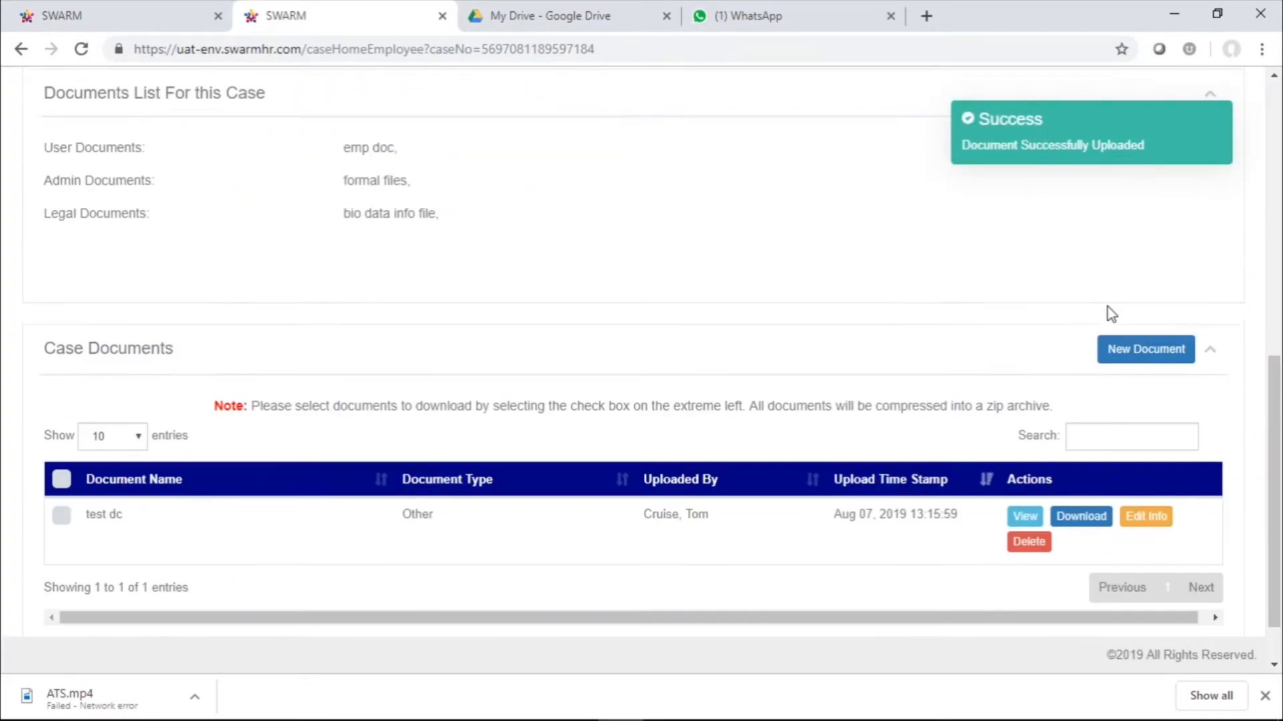
{"action": "left_click", "coordinate": [62, 452]}
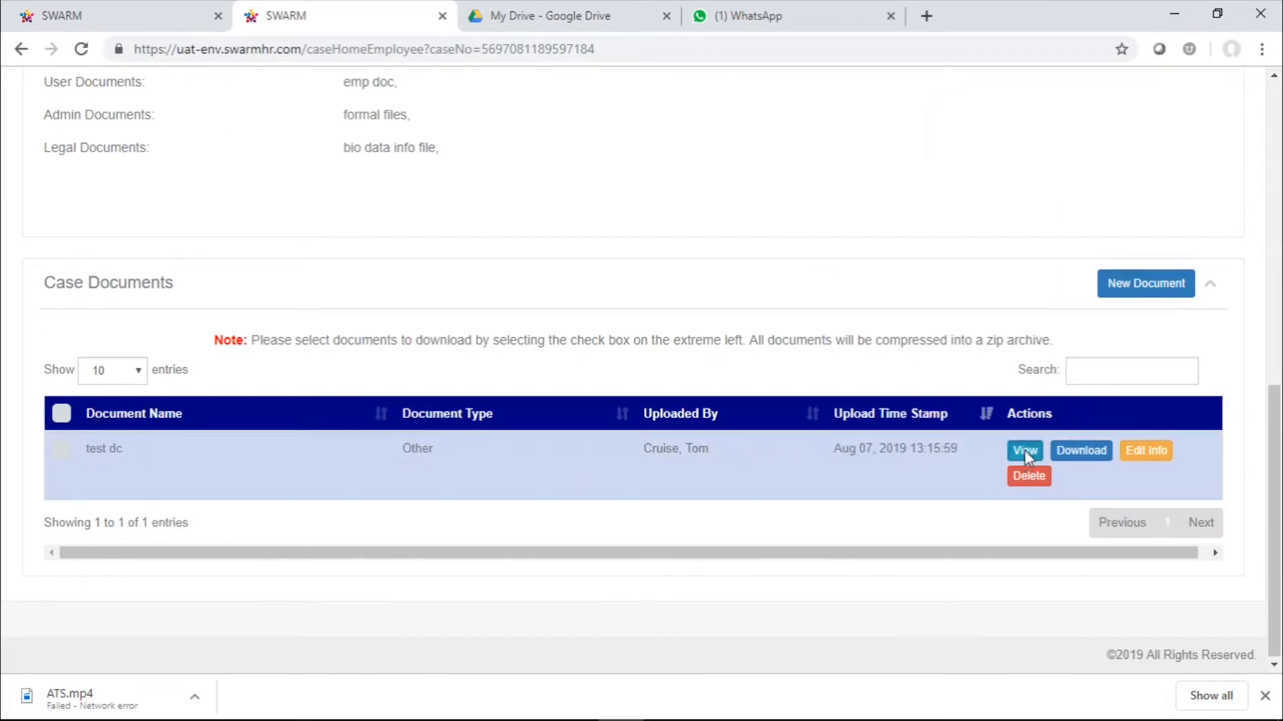
{"action": "left_click", "coordinate": [1025, 451]}
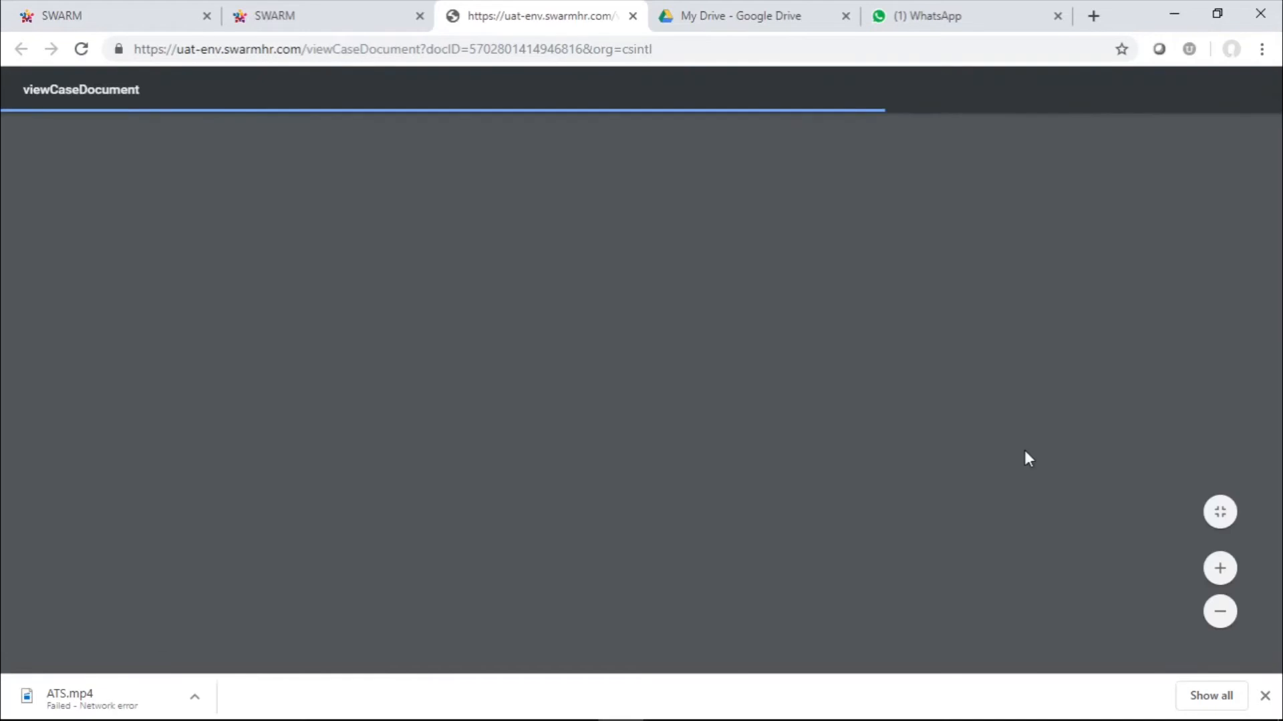
{"action": "scroll", "coordinate": [727, 532], "scroll_direction": "down", "scroll_amount": 8}
{"action": "scroll", "coordinate": [729, 434], "scroll_direction": "up", "scroll_amount": 8}
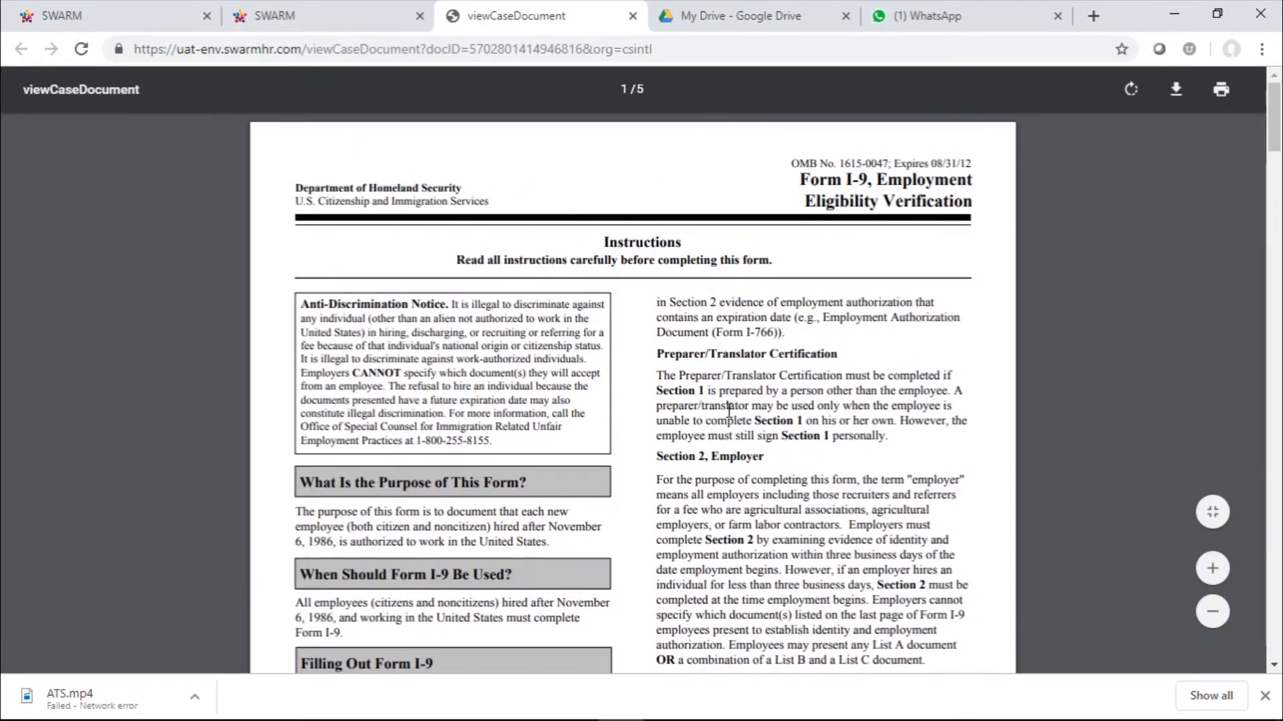
{"action": "left_click", "coordinate": [632, 16]}
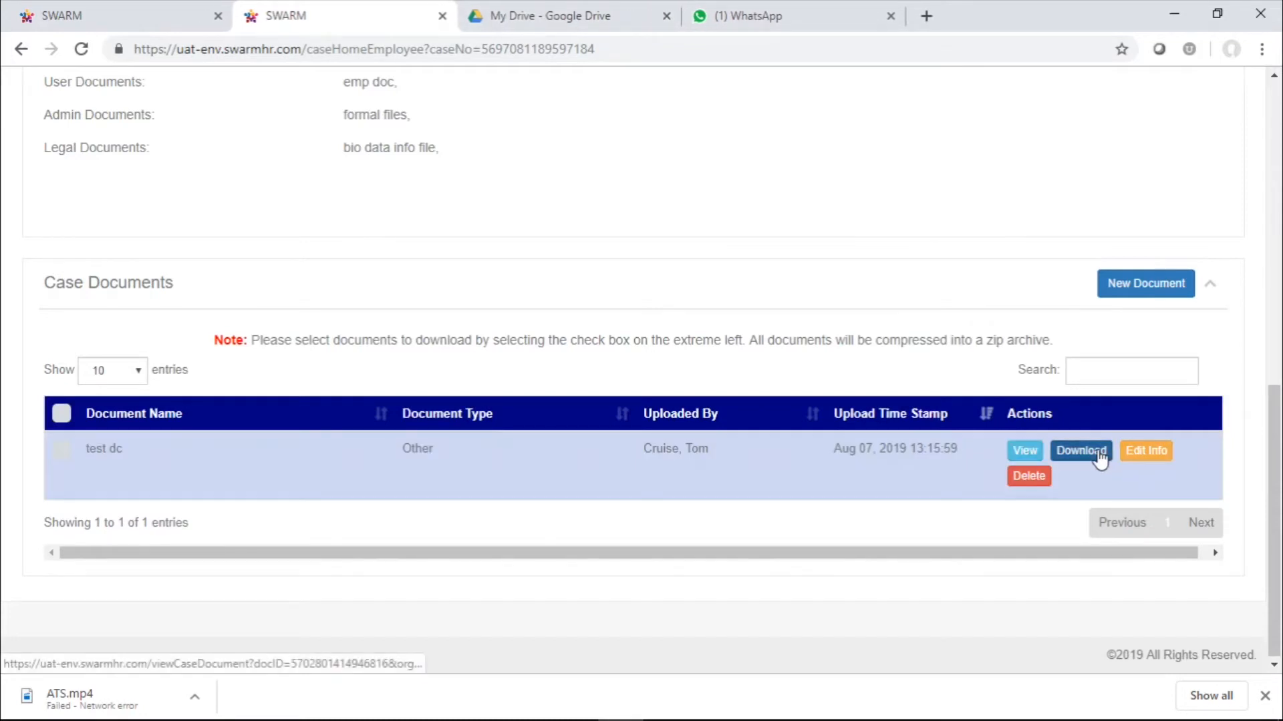
{"action": "left_click", "coordinate": [1099, 452]}
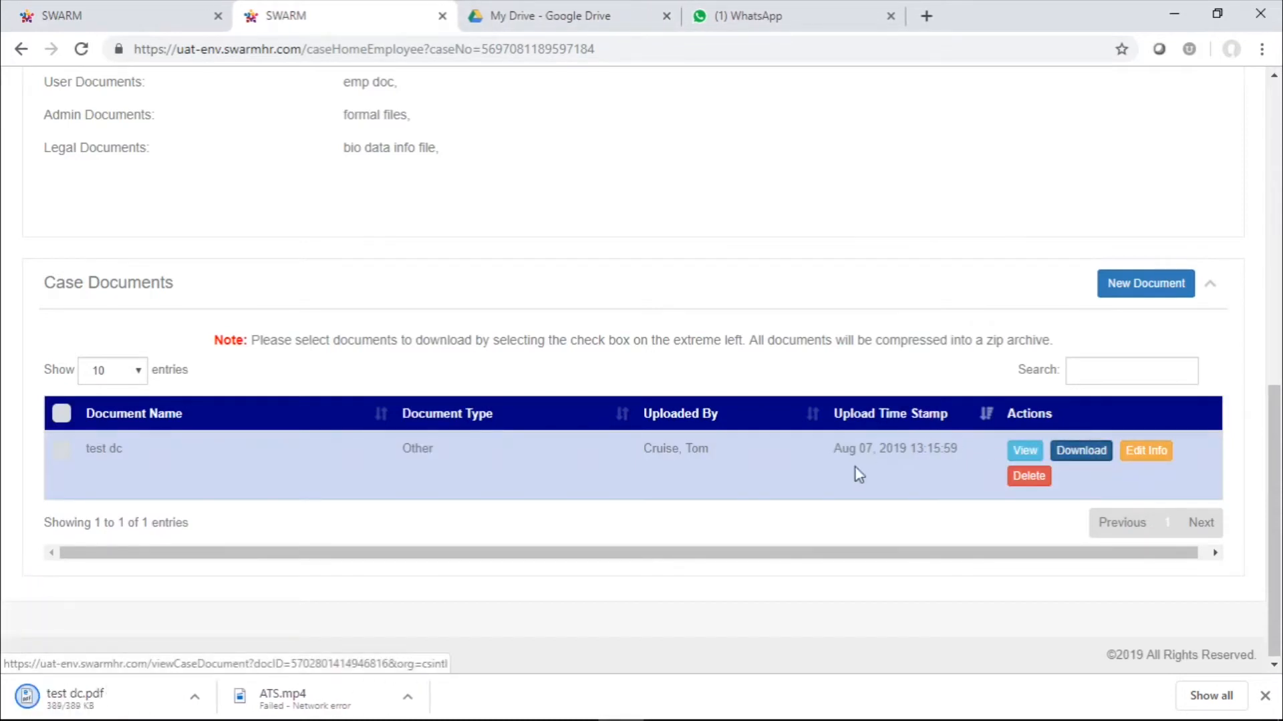
Rename the "test dc" case document to "test dc -", keeping document type Other.
{"action": "left_click", "coordinate": [1156, 450]}
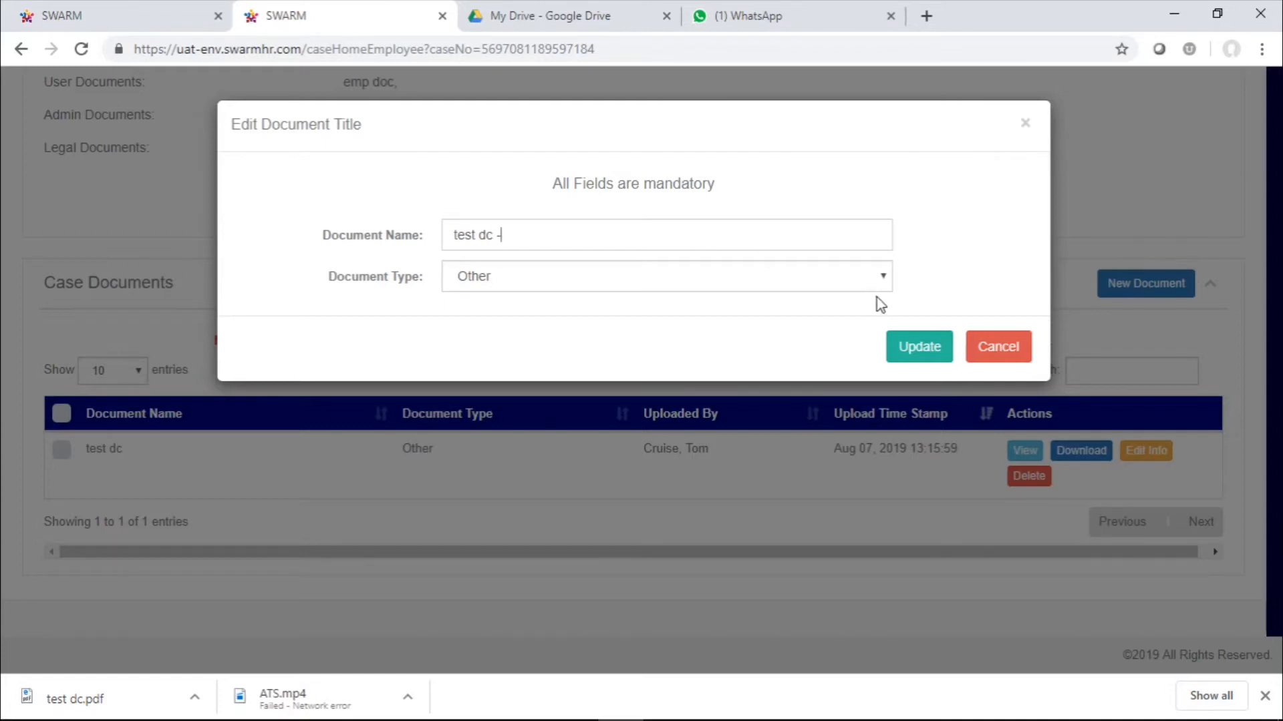
{"action": "left_click", "coordinate": [909, 342]}
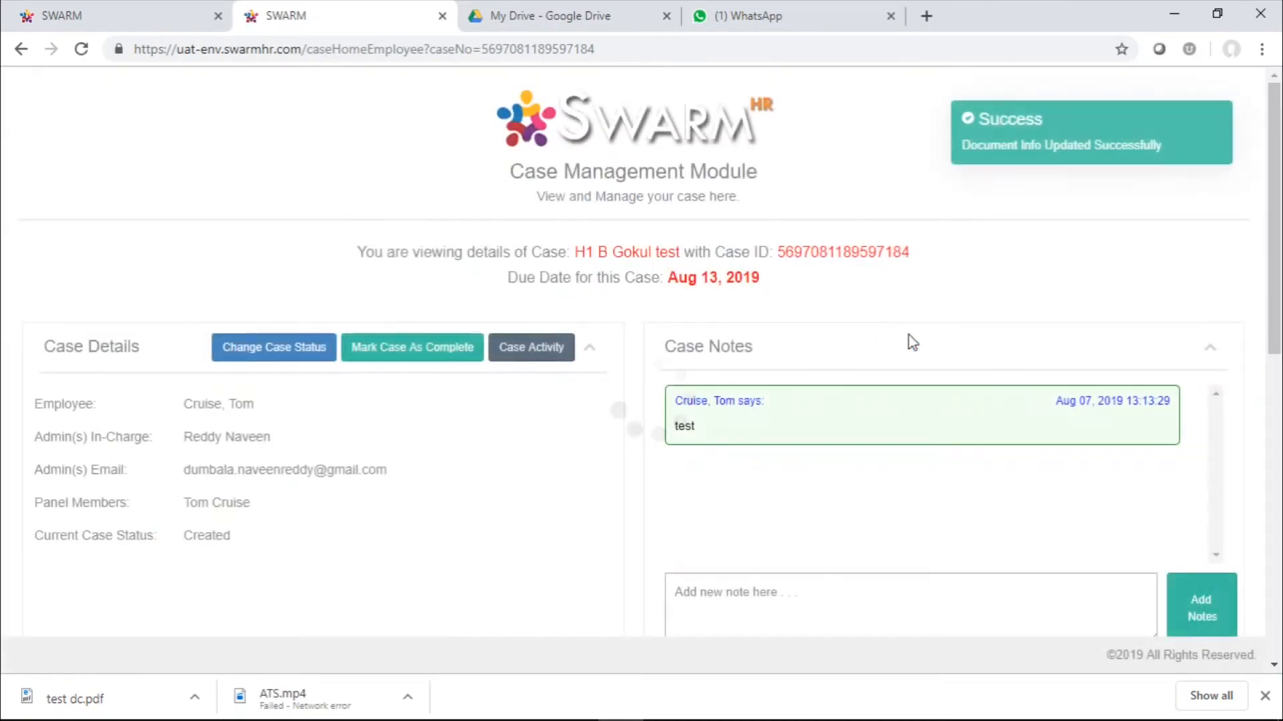
Delete the "test dc -" document from the Case Documents.
{"action": "scroll", "coordinate": [1050, 362], "scroll_direction": "down", "scroll_amount": 10}
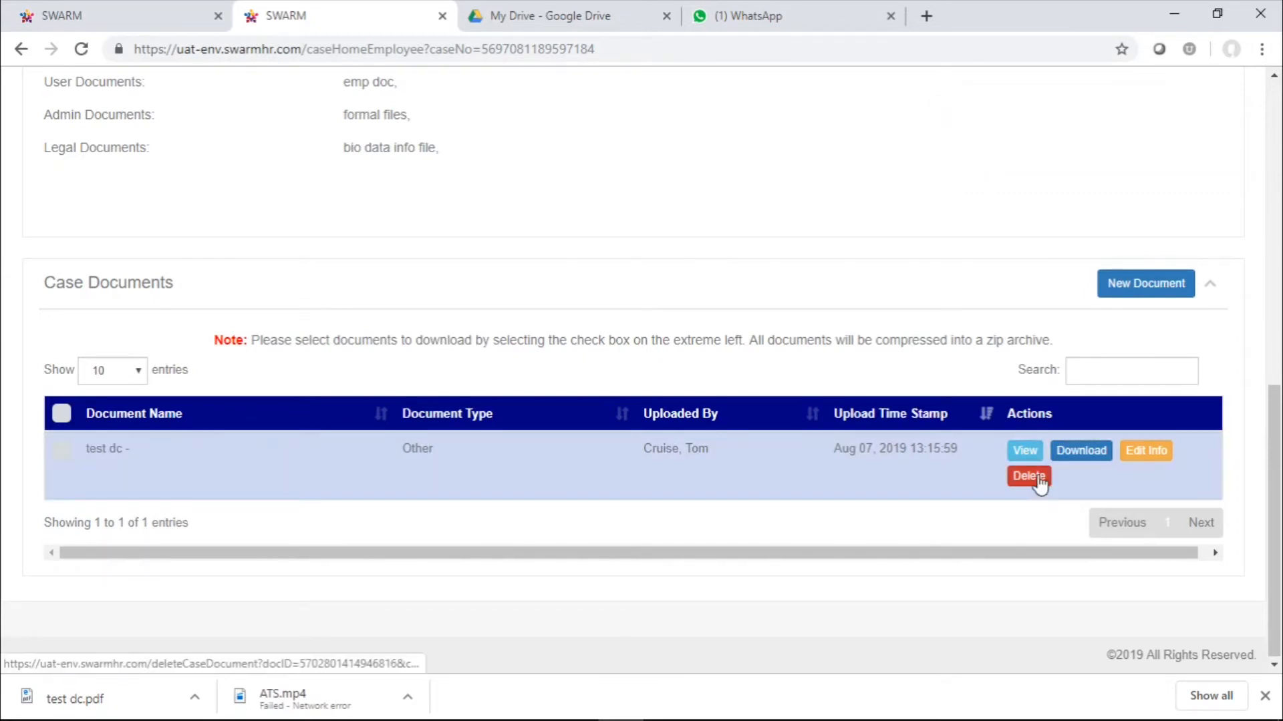
{"action": "left_click", "coordinate": [1038, 478]}
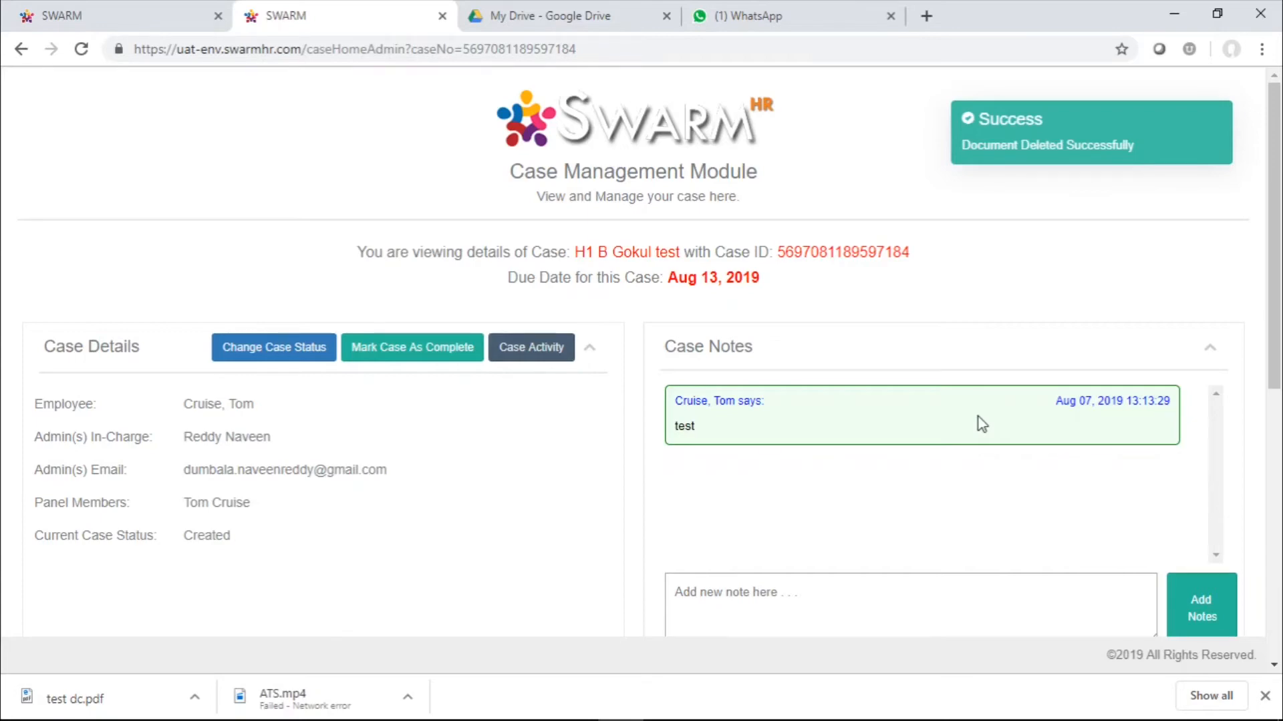
{"action": "scroll", "coordinate": [477, 624], "scroll_direction": "down", "scroll_amount": 7}
{"action": "scroll", "coordinate": [477, 624], "scroll_direction": "up", "scroll_amount": 7}
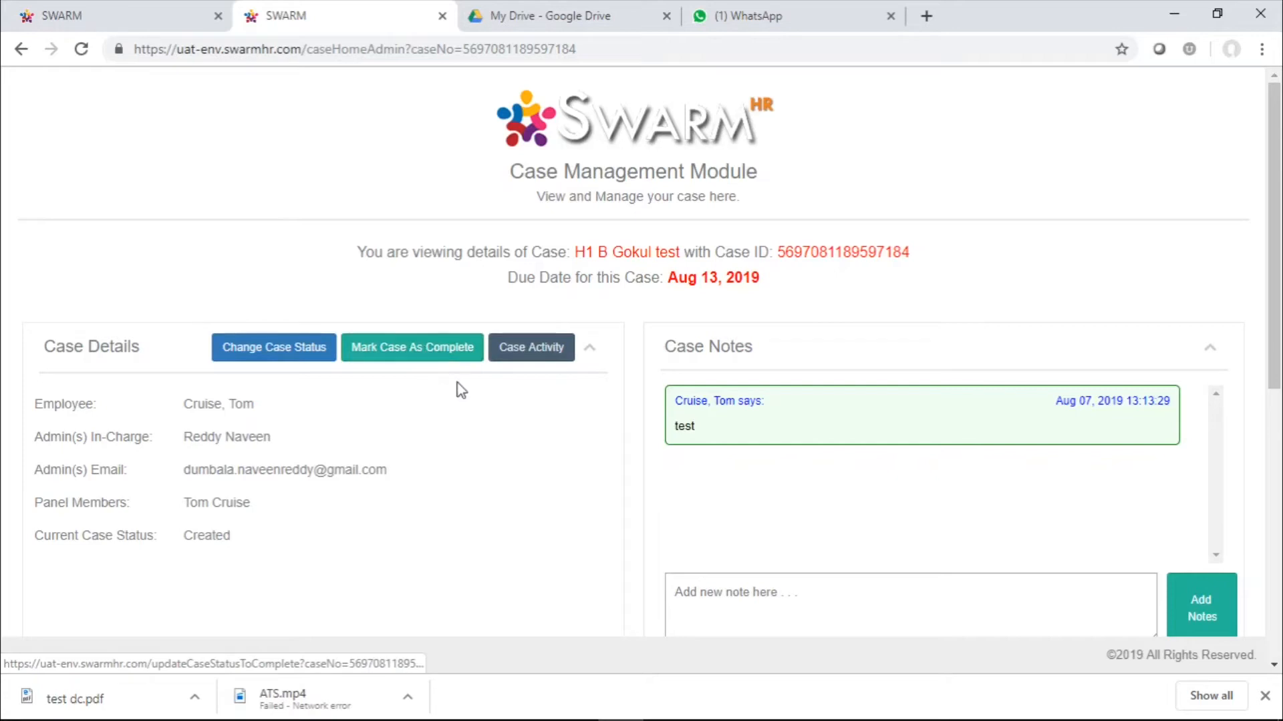
Update the case status to Case Initiated with the status change note "test status".
{"action": "left_click", "coordinate": [289, 354]}
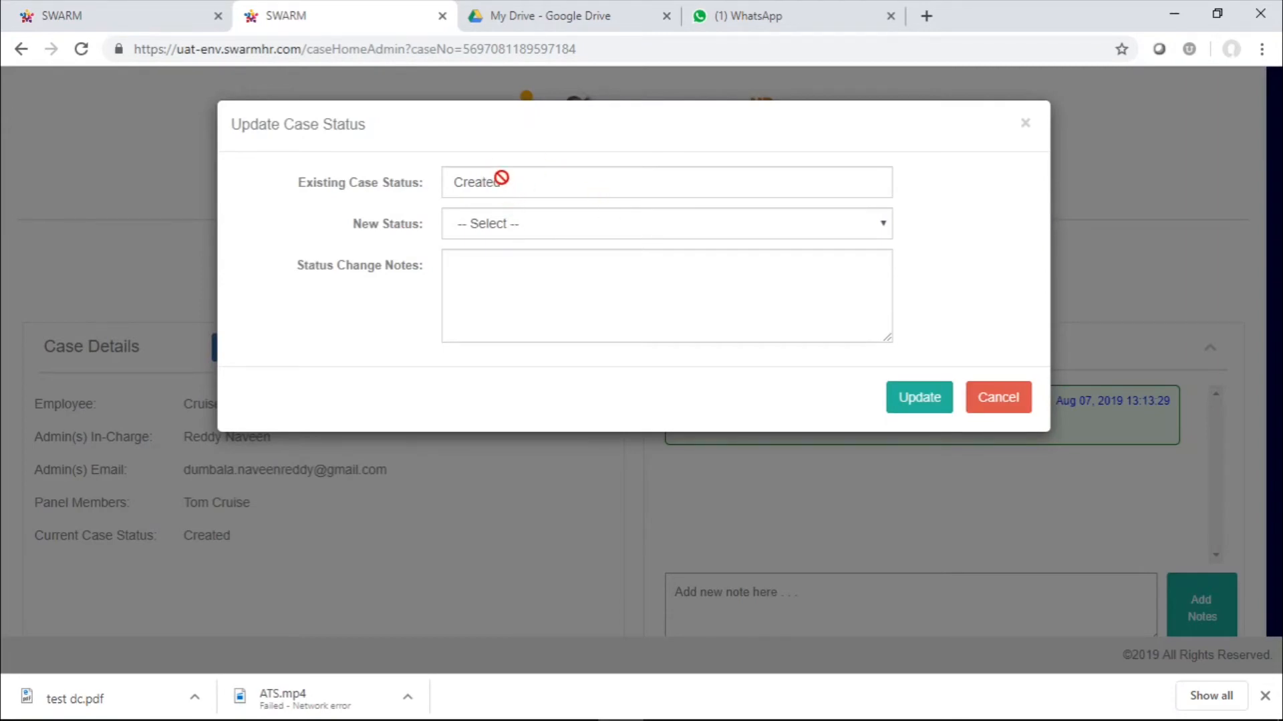
{"action": "left_click", "coordinate": [539, 230]}
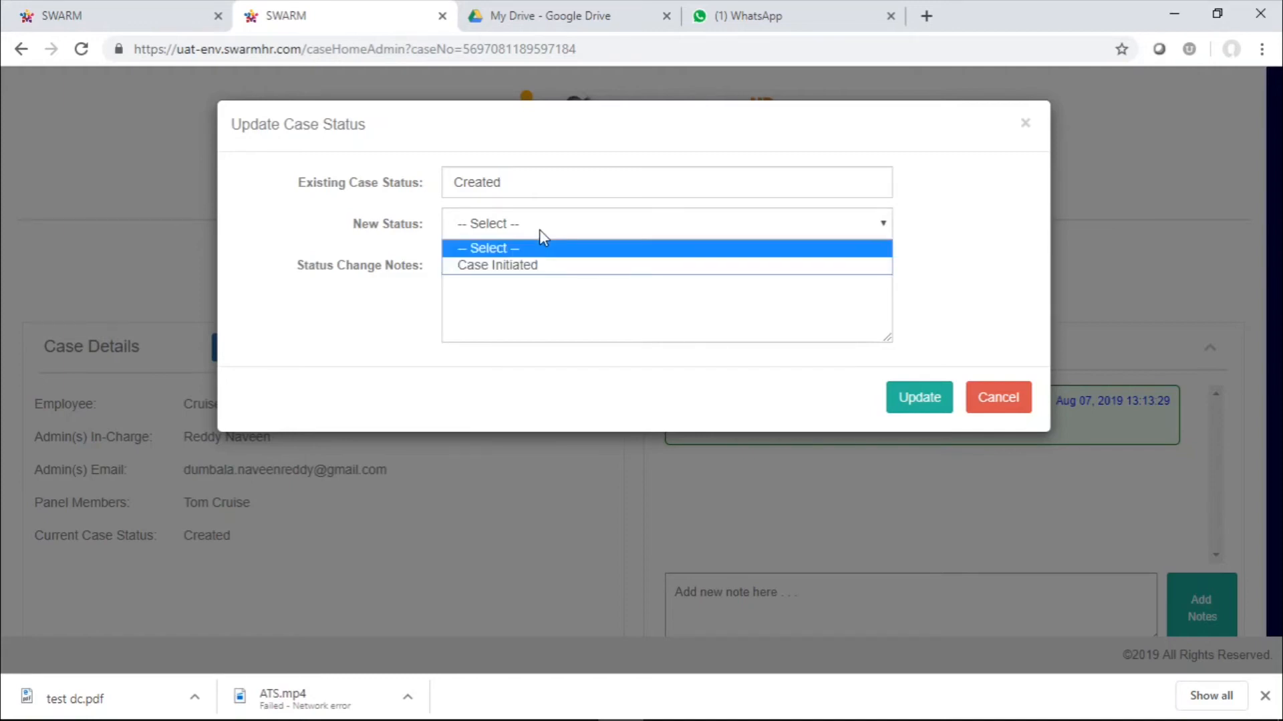
{"action": "left_click", "coordinate": [542, 267]}
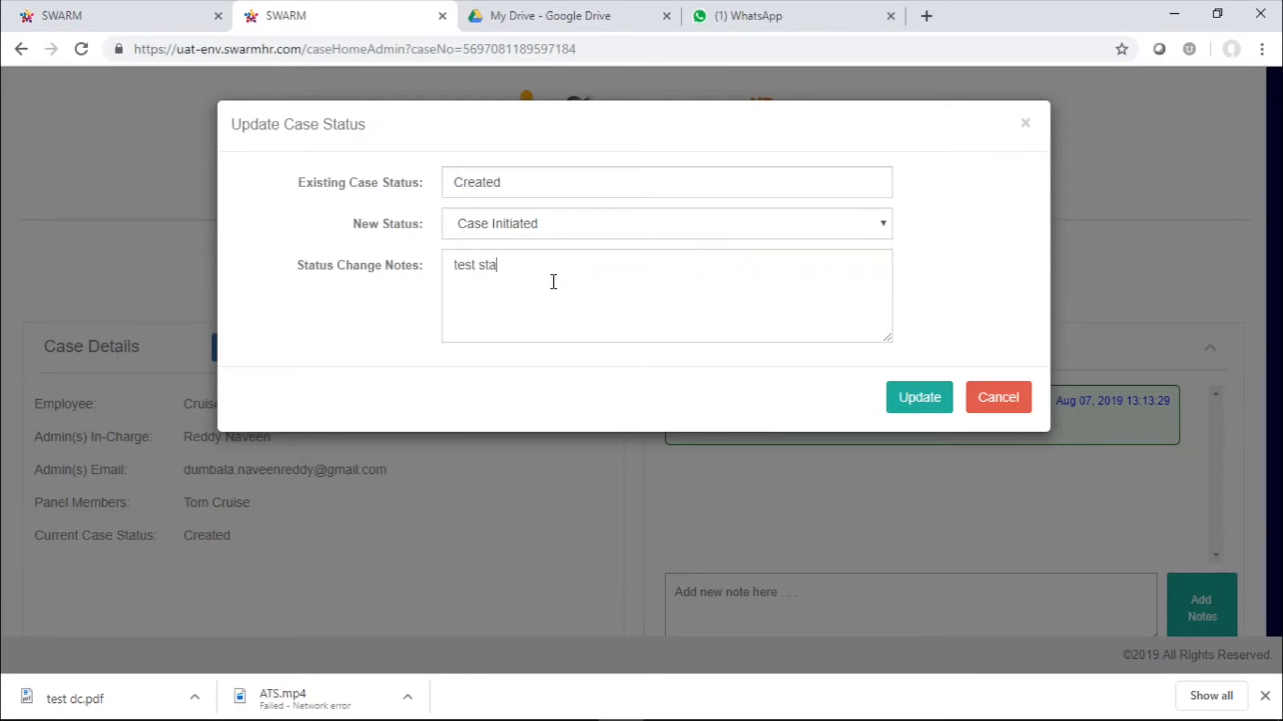
{"action": "left_click", "coordinate": [924, 409]}
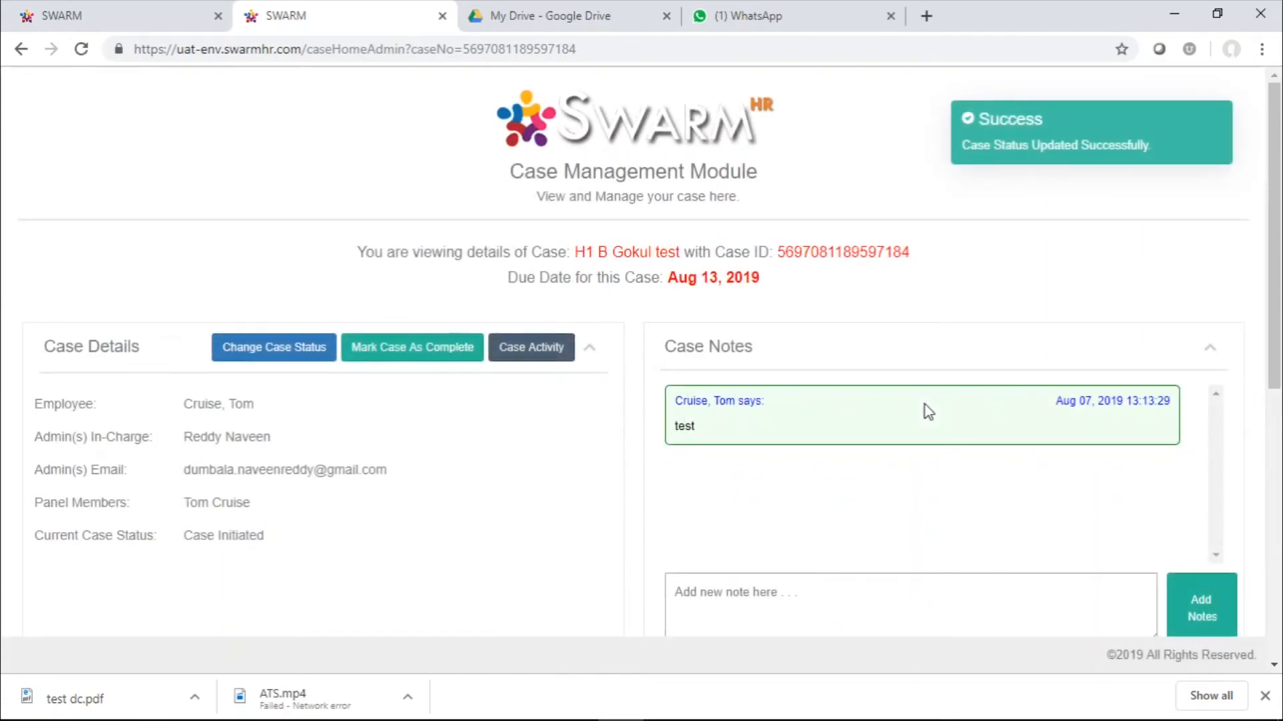
Review the case's document sections and mark the case as complete.
{"action": "scroll", "coordinate": [924, 408], "scroll_direction": "down", "scroll_amount": 8}
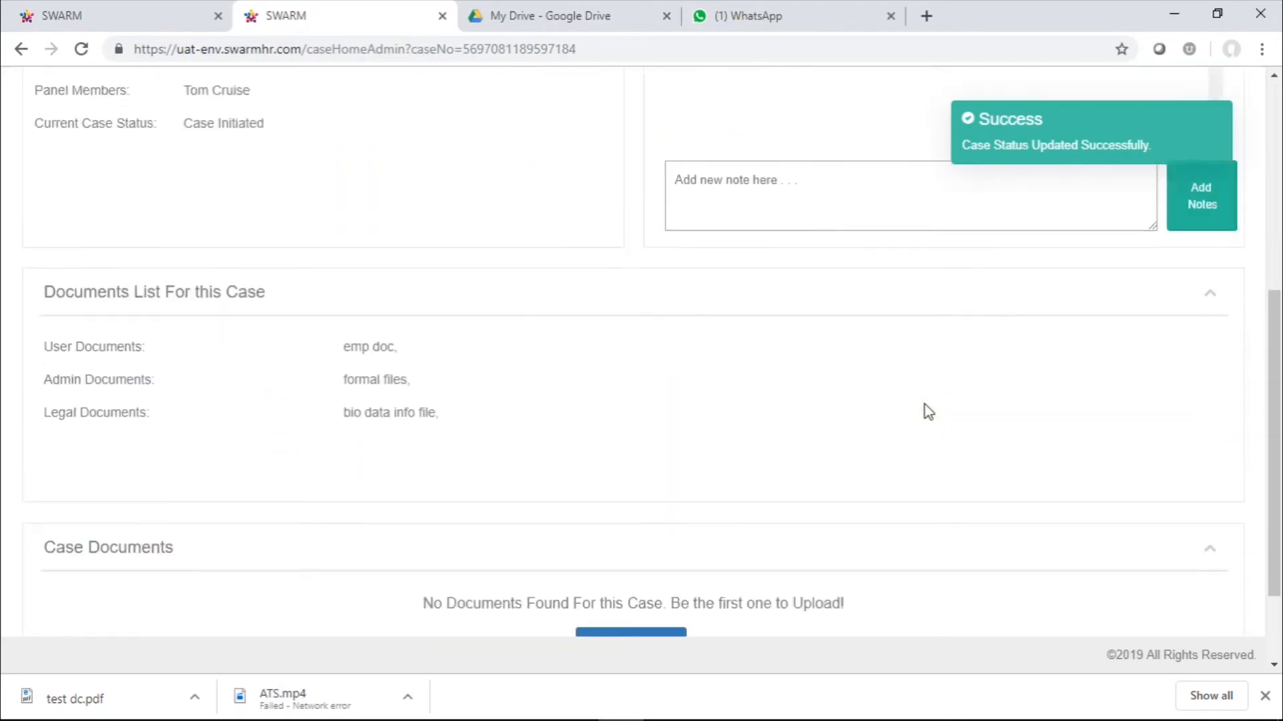
{"action": "scroll", "coordinate": [925, 410], "scroll_direction": "up", "scroll_amount": 8}
{"action": "scroll", "coordinate": [807, 419], "scroll_direction": "down", "scroll_amount": 6}
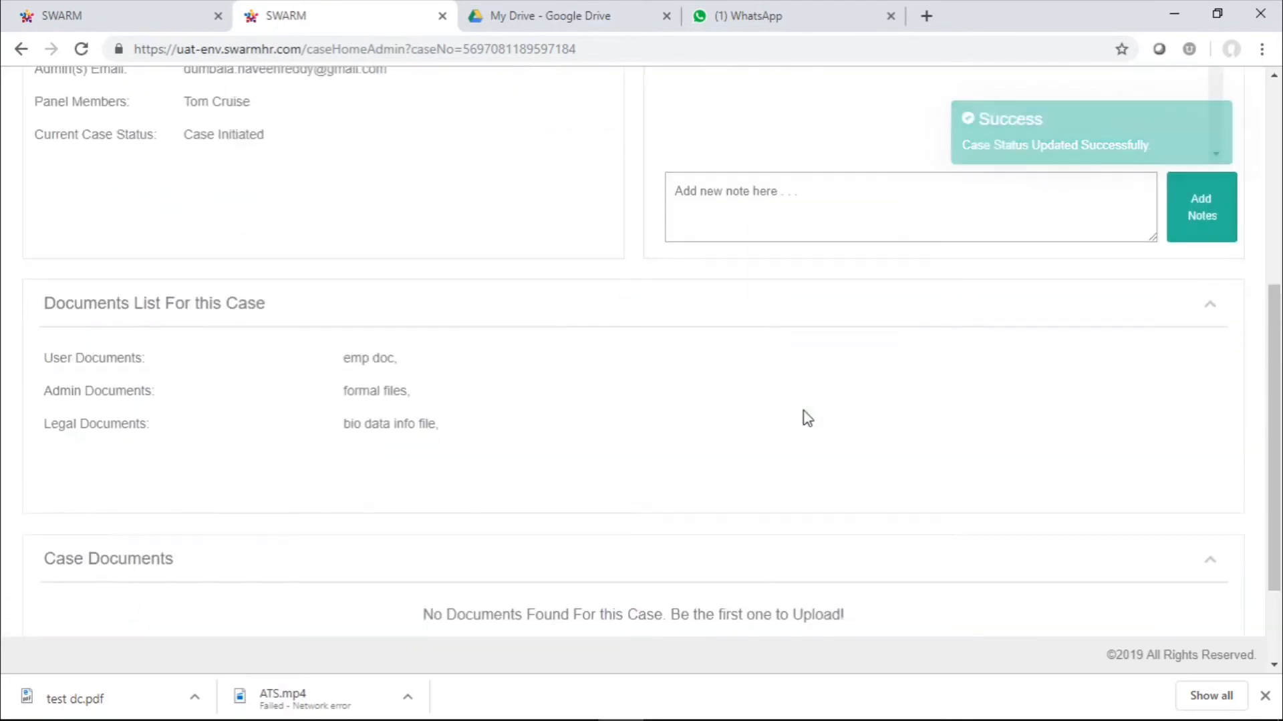
{"action": "scroll", "coordinate": [807, 419], "scroll_direction": "up", "scroll_amount": 6}
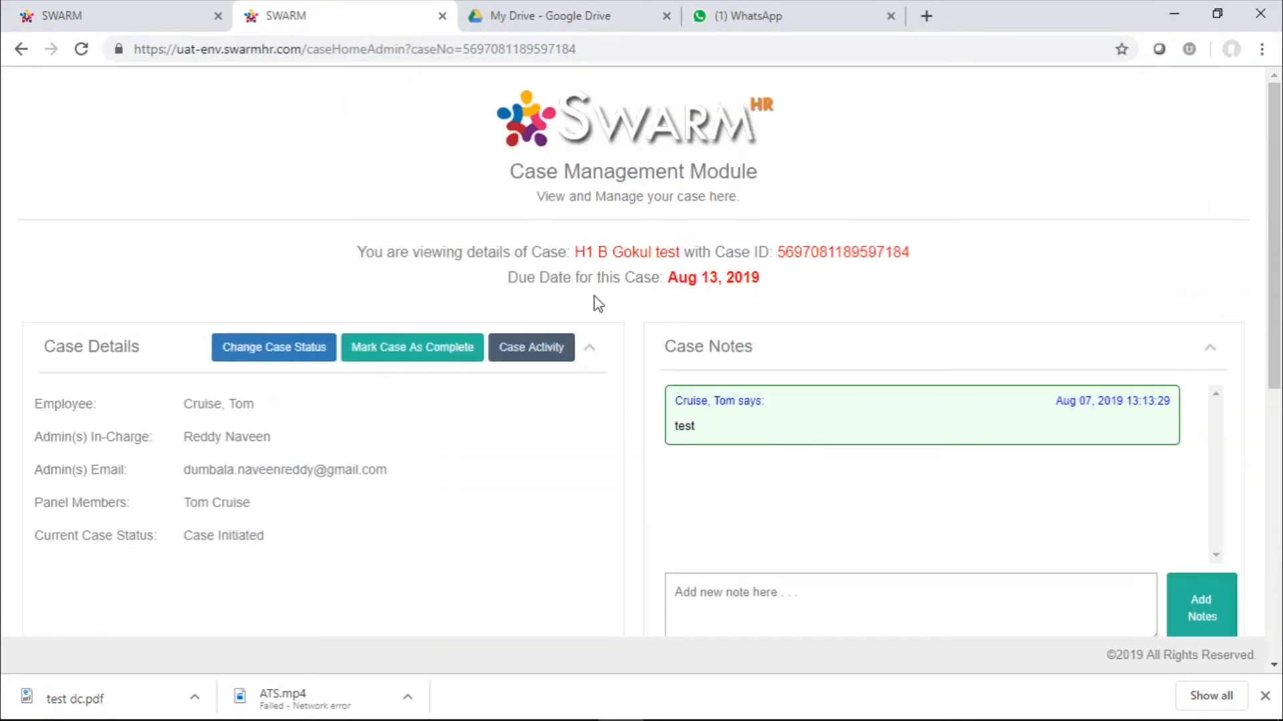
{"action": "left_click", "coordinate": [425, 364]}
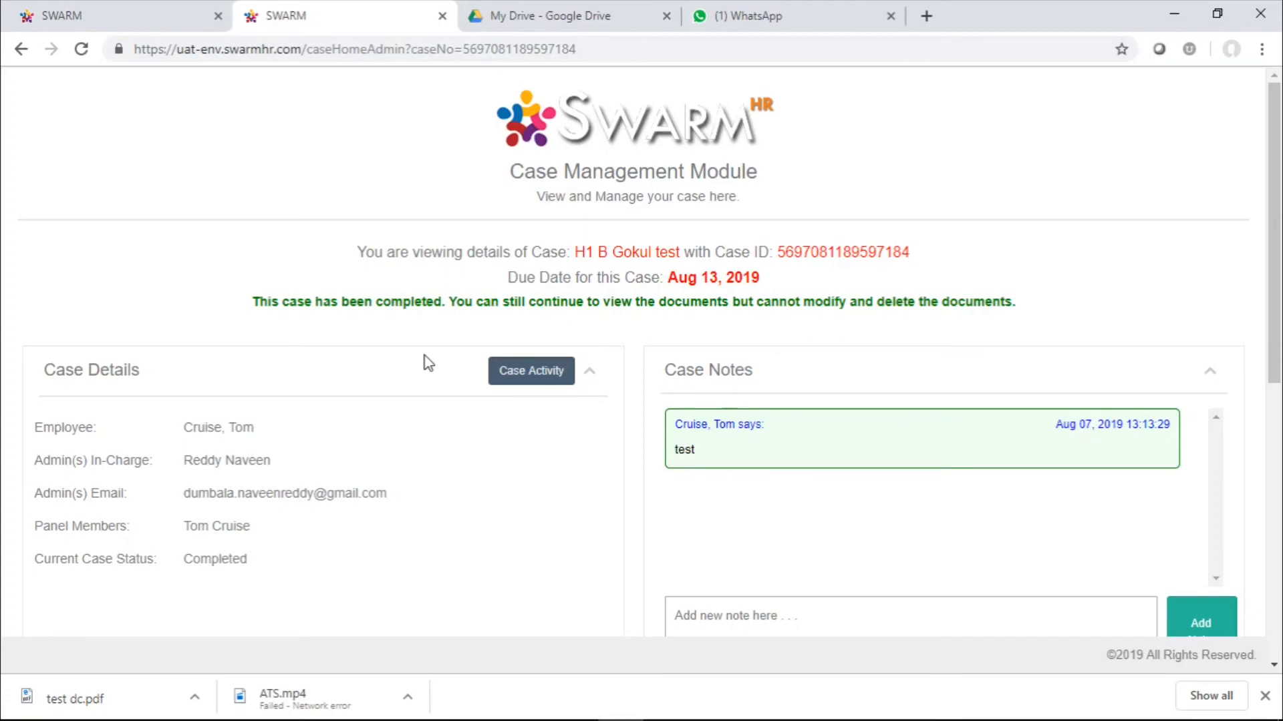
Review the Case Activity log and its print preview, and close both without printing.
{"action": "left_click", "coordinate": [533, 372]}
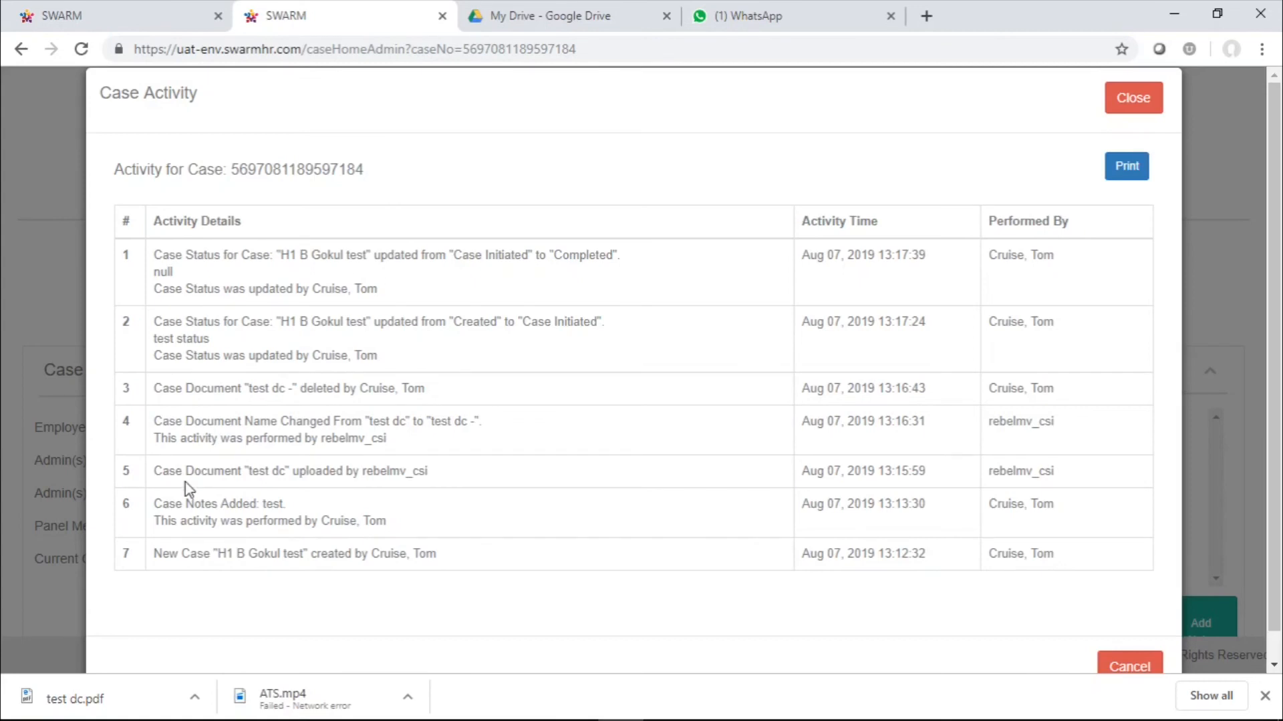
{"action": "scroll", "coordinate": [186, 482], "scroll_direction": "down", "scroll_amount": 1}
{"action": "scroll", "coordinate": [185, 482], "scroll_direction": "up", "scroll_amount": 1}
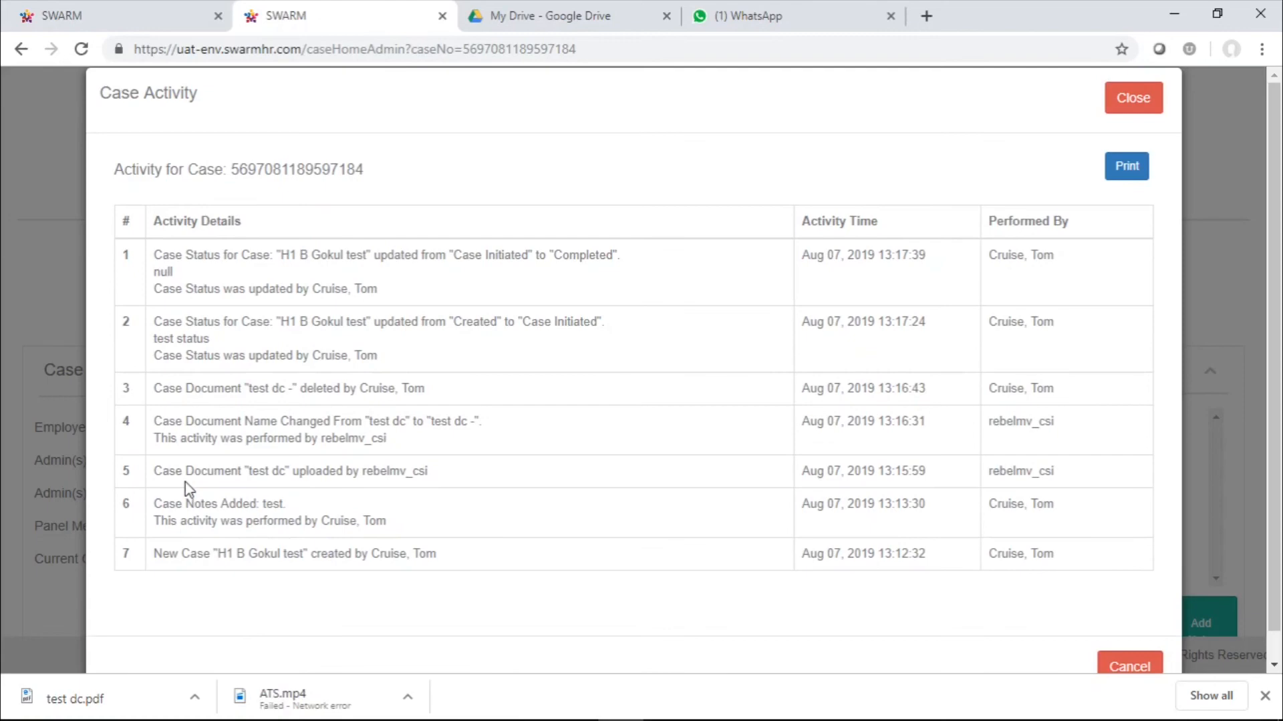
{"action": "left_click", "coordinate": [1129, 167]}
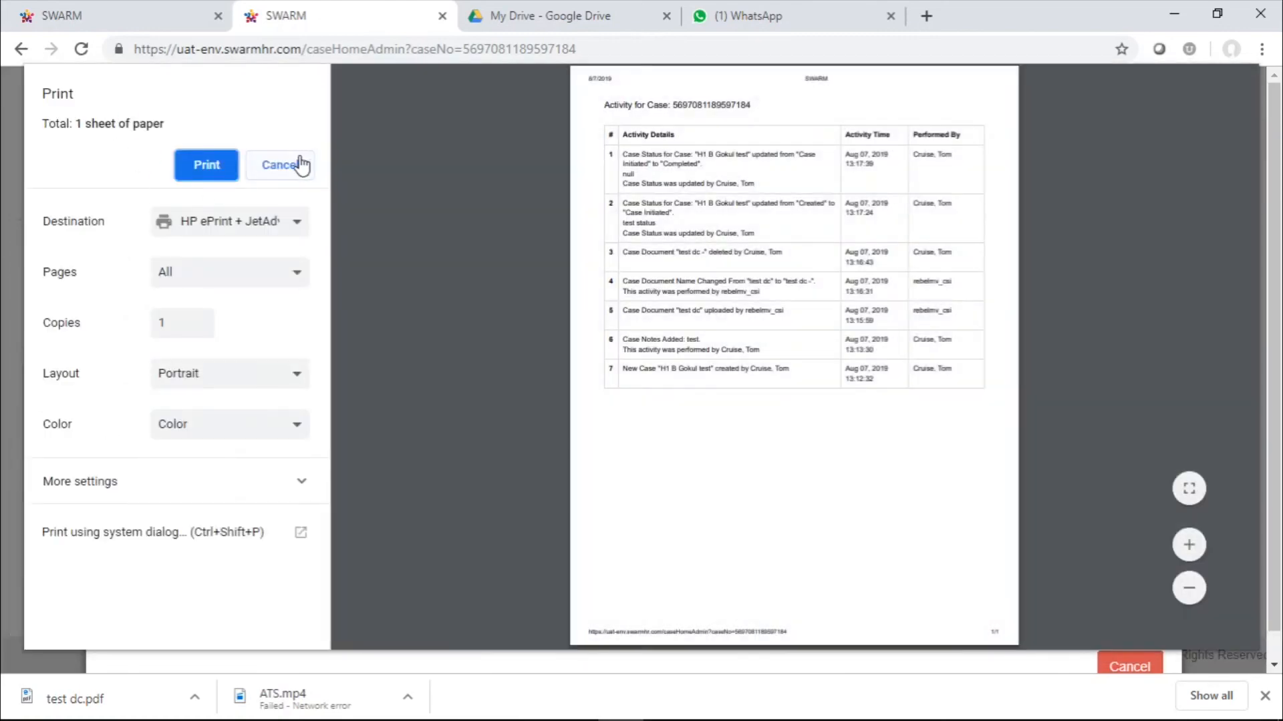
{"action": "left_click", "coordinate": [298, 164]}
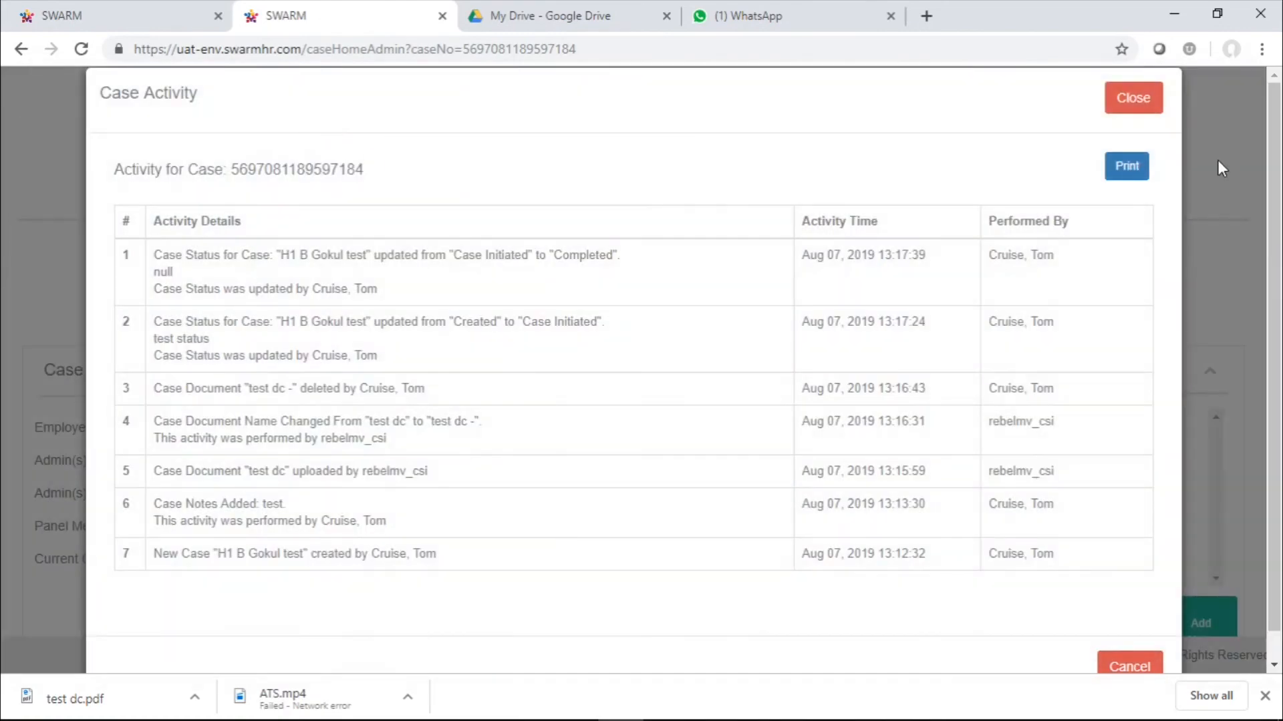
{"action": "left_click", "coordinate": [1139, 100]}
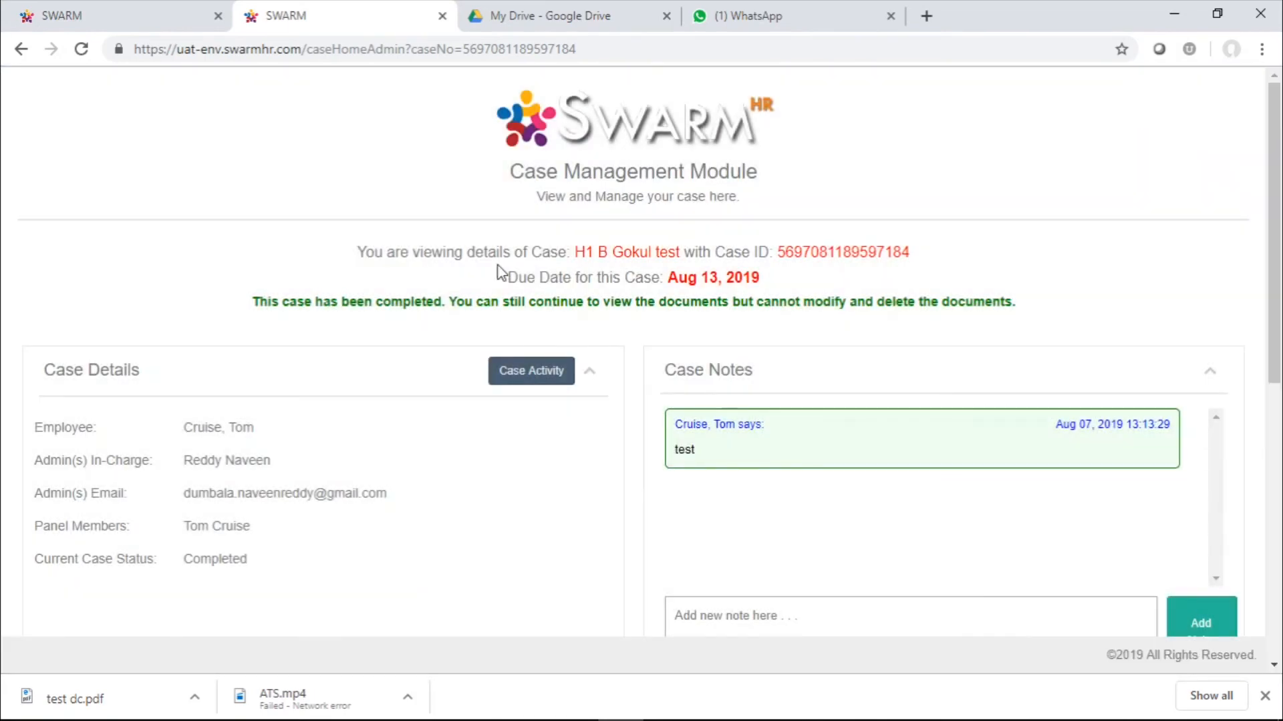
Close the case page, return to the My Case list and expand the H1 case numbered 23 under Completed Cases.
{"action": "left_click", "coordinate": [441, 16]}
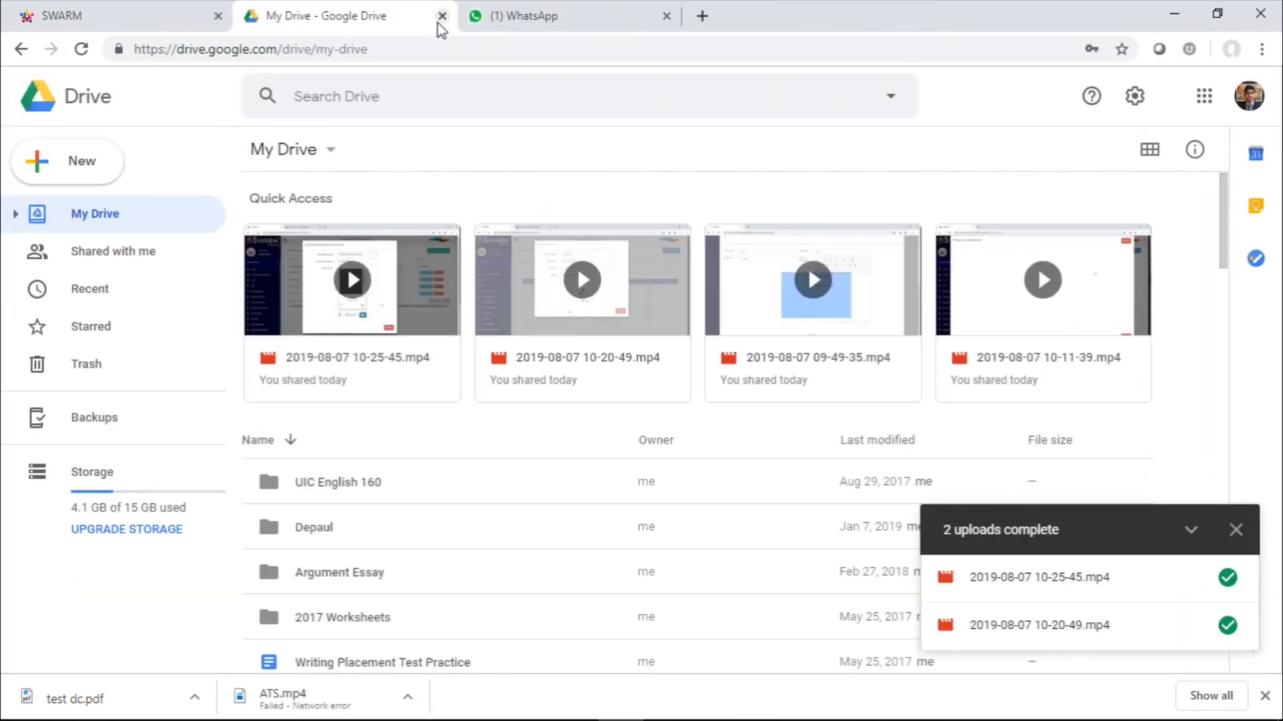
{"action": "left_click", "coordinate": [154, 15]}
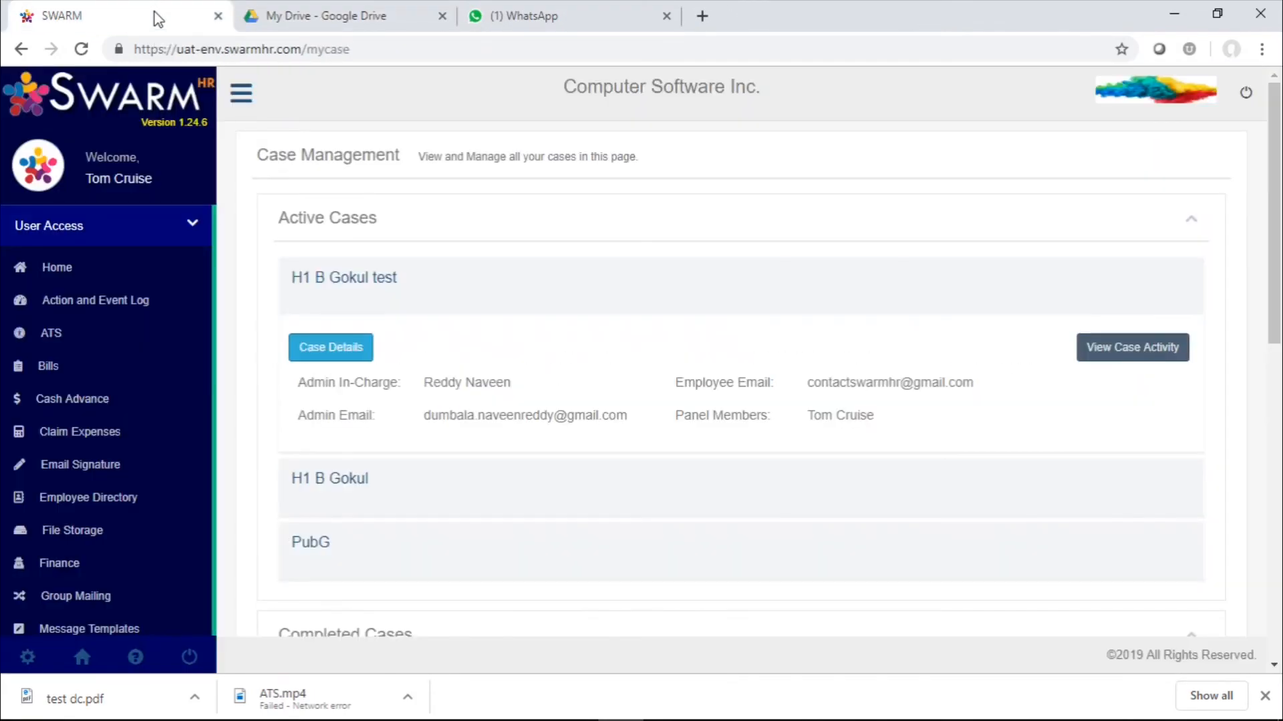
{"action": "scroll", "coordinate": [614, 523], "scroll_direction": "down", "scroll_amount": 5}
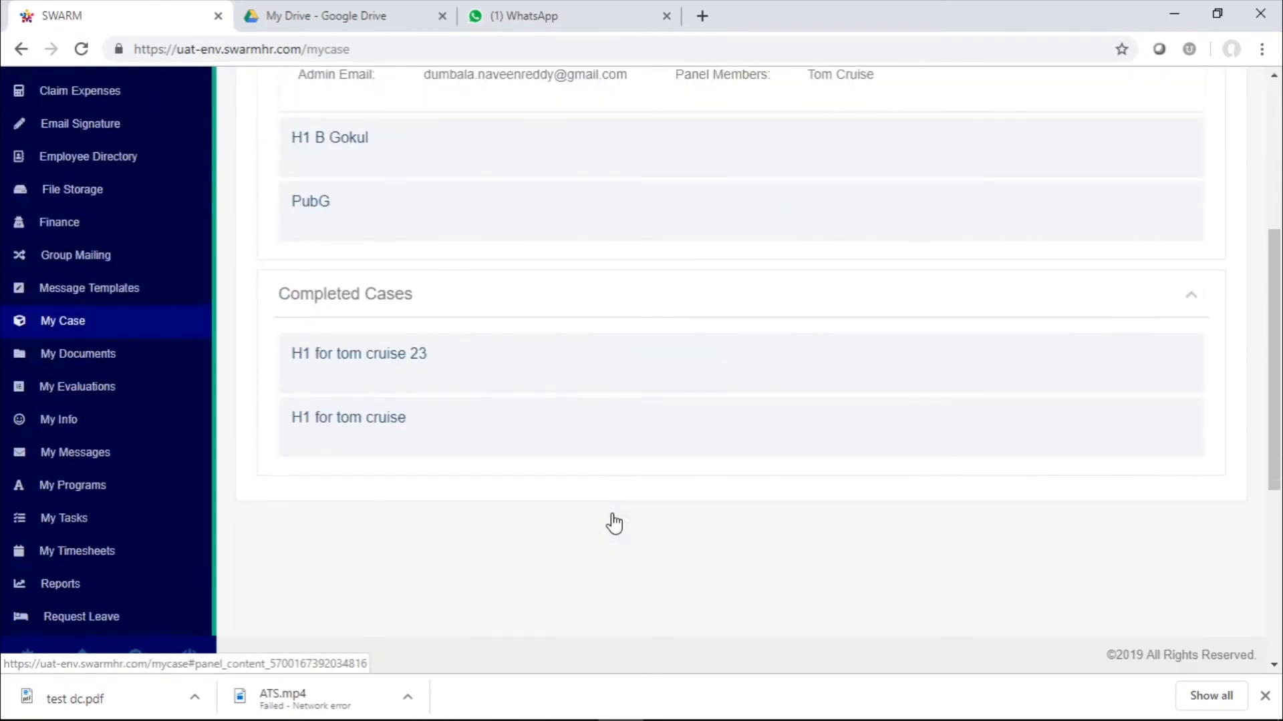
{"action": "left_click", "coordinate": [479, 365]}
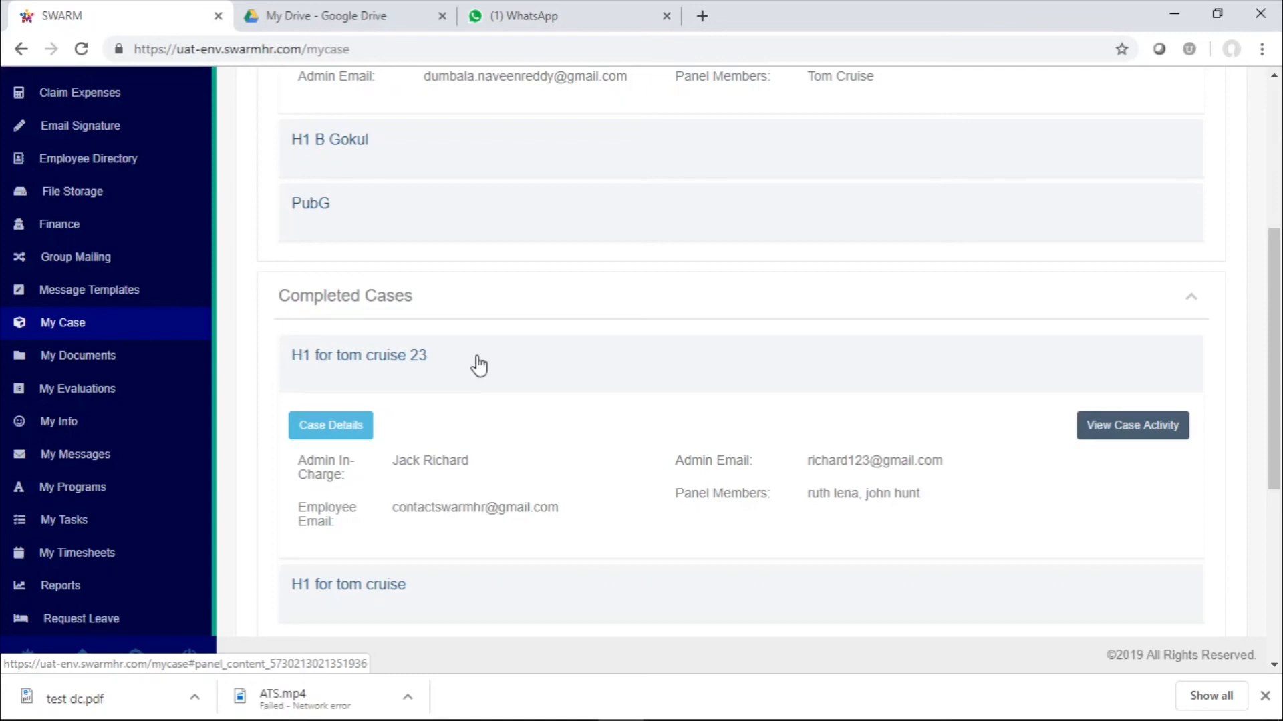
Compare the active and completed case entries and view the case activity of the completed H1 case numbered 23.
{"action": "scroll", "coordinate": [461, 487], "scroll_direction": "up", "scroll_amount": 3}
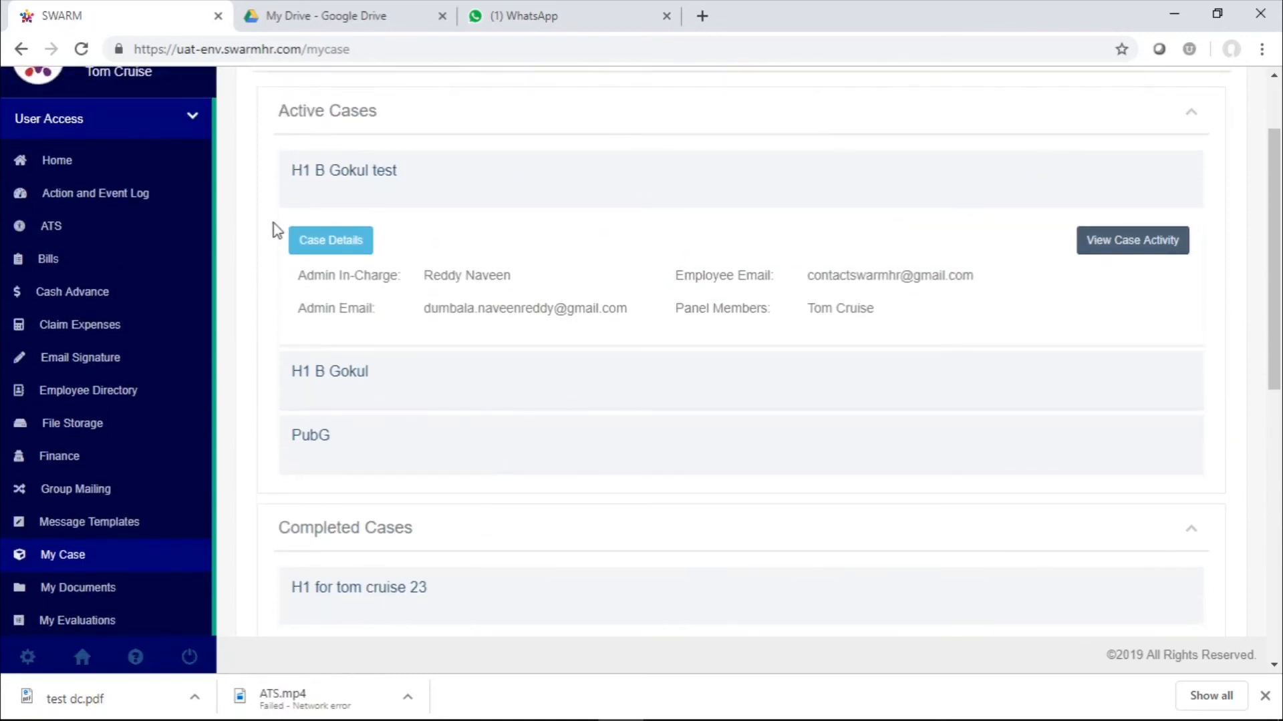
{"action": "scroll", "coordinate": [413, 283], "scroll_direction": "down", "scroll_amount": 5}
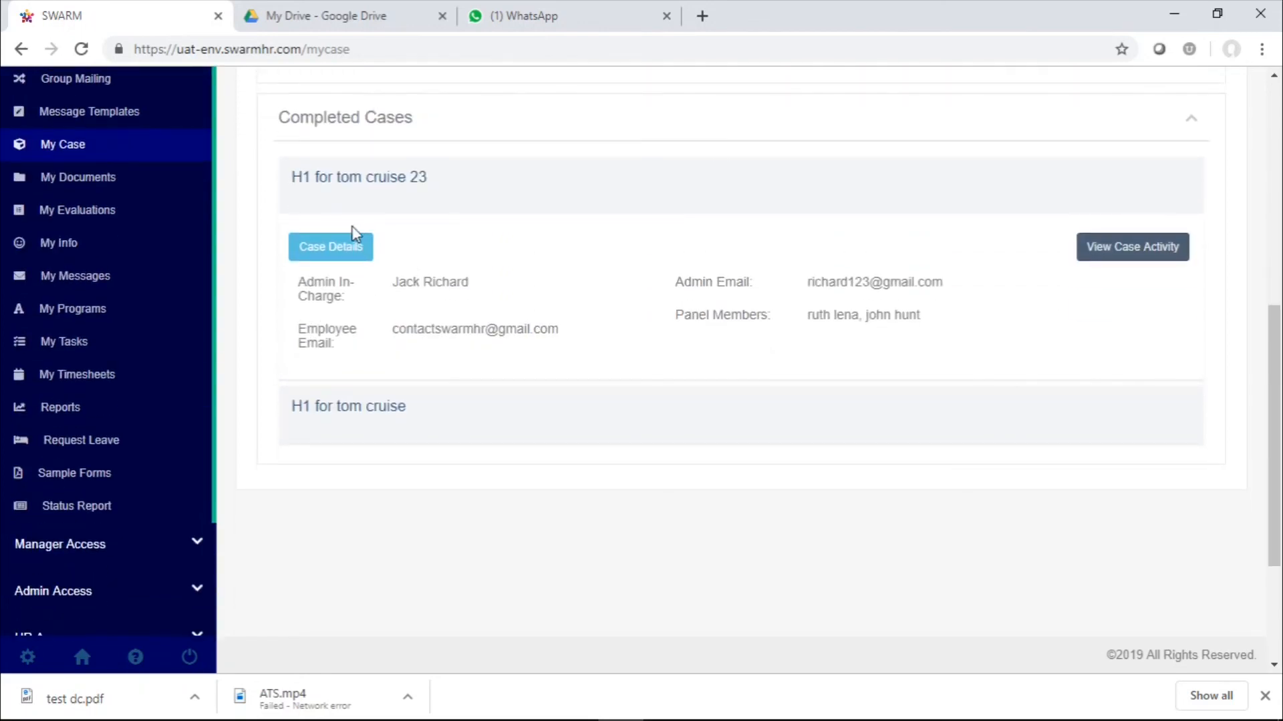
{"action": "scroll", "coordinate": [712, 249], "scroll_direction": "up", "scroll_amount": 5}
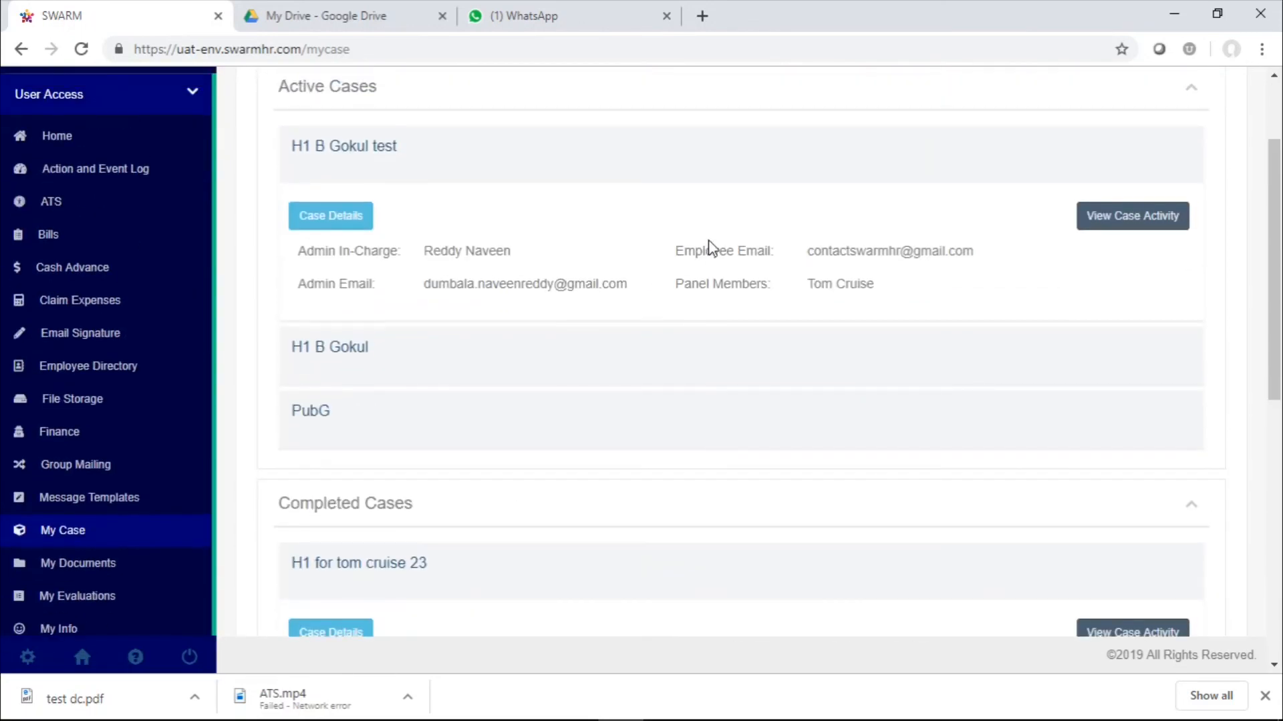
{"action": "scroll", "coordinate": [1098, 469], "scroll_direction": "down", "scroll_amount": 3}
{"action": "left_click", "coordinate": [1143, 395]}
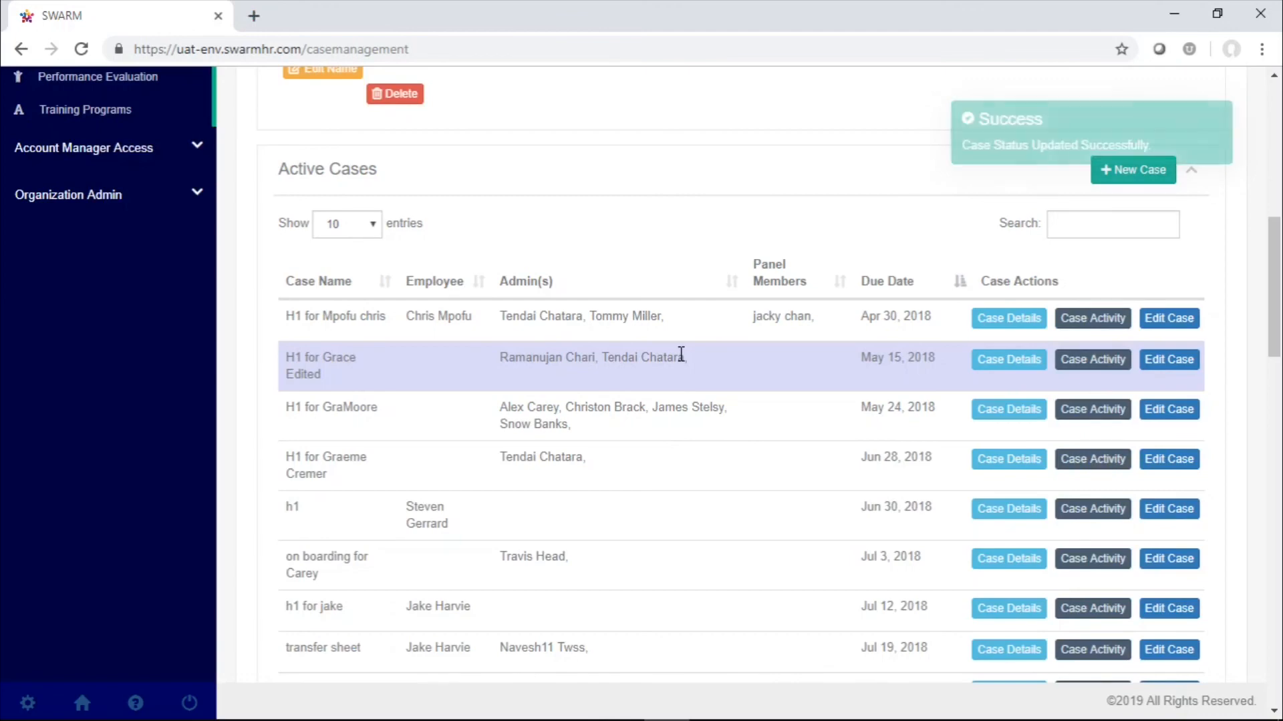
{"action": "scroll", "coordinate": [682, 354], "scroll_direction": "up", "scroll_amount": 6}
{"action": "scroll", "coordinate": [681, 361], "scroll_direction": "up", "scroll_amount": 3}
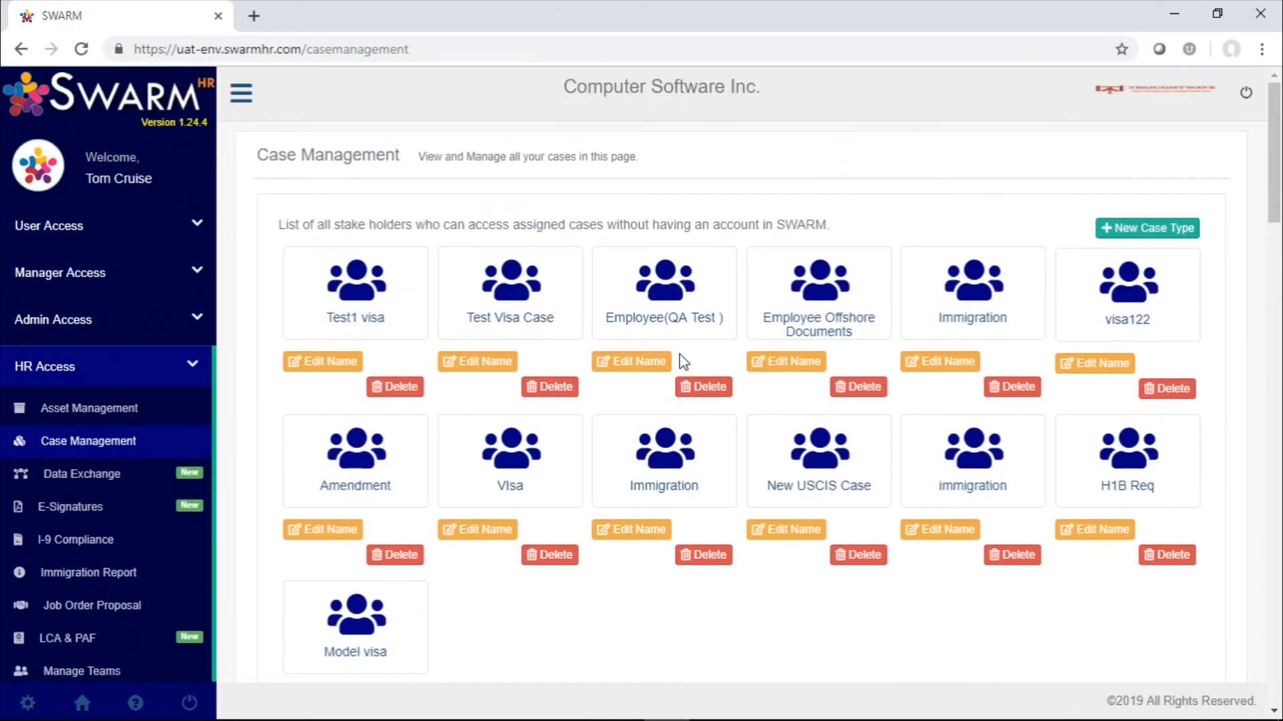